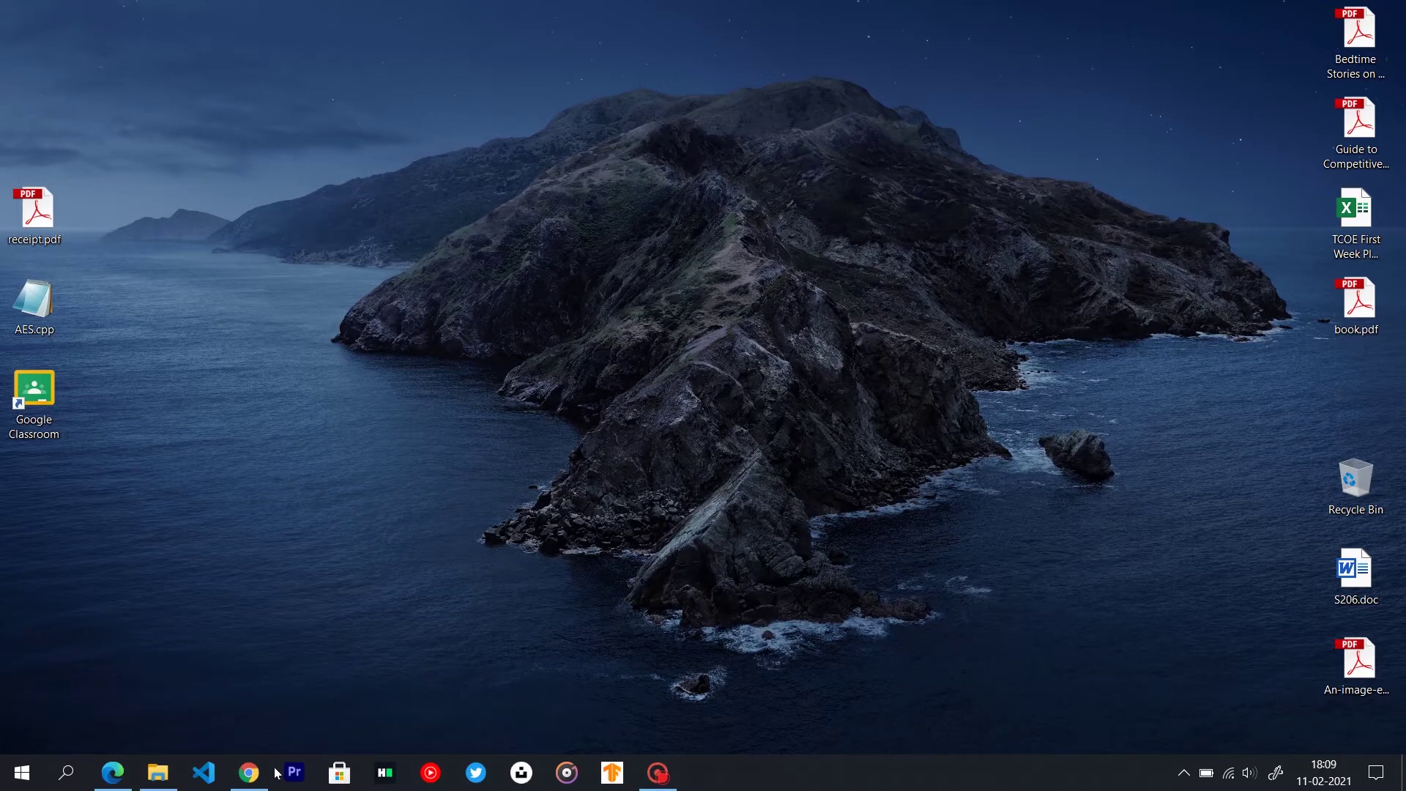
# Switch to Chrome and search Google for "intitle:duckduckgo"
pyautogui.click(249, 773)
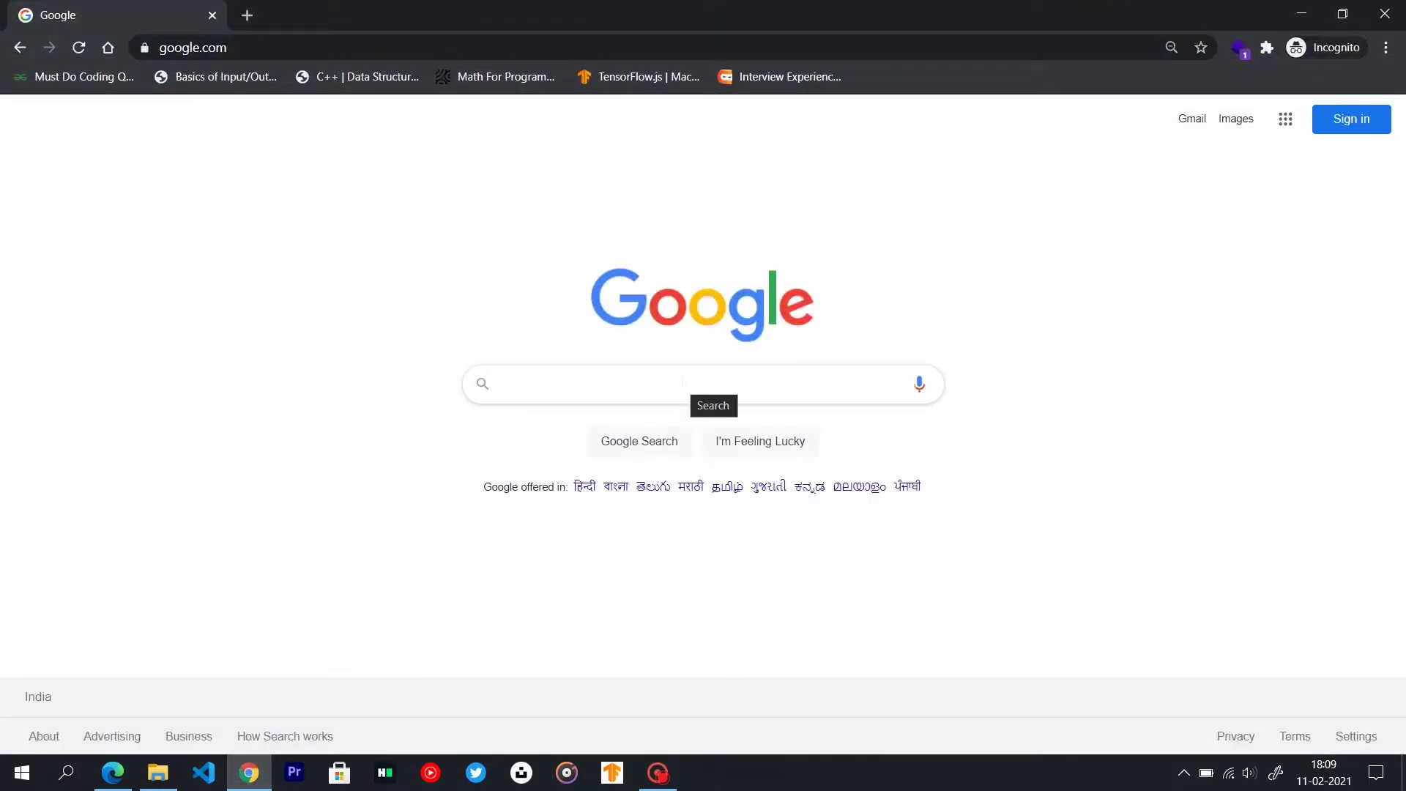
pyautogui.click(683, 381)
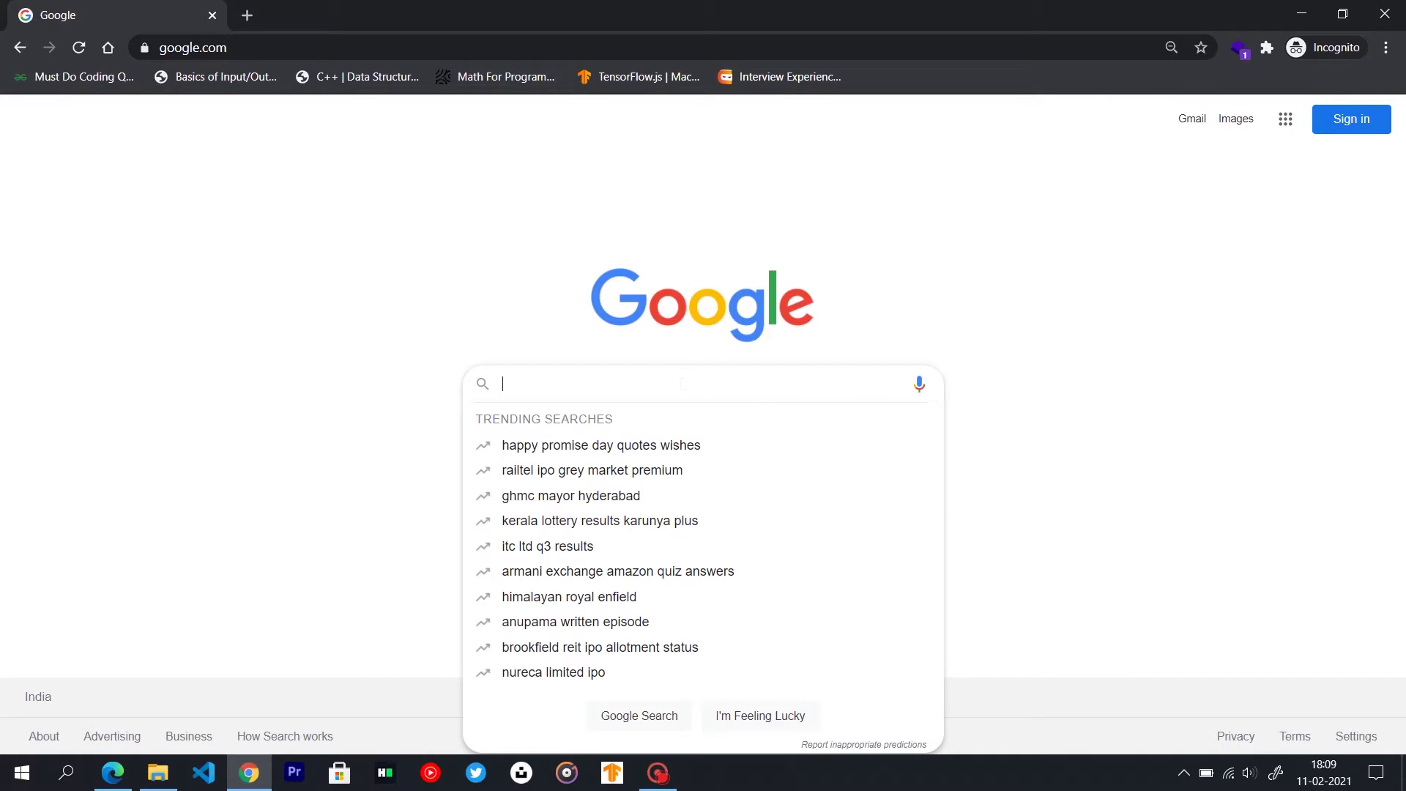
pyautogui.write('intit')
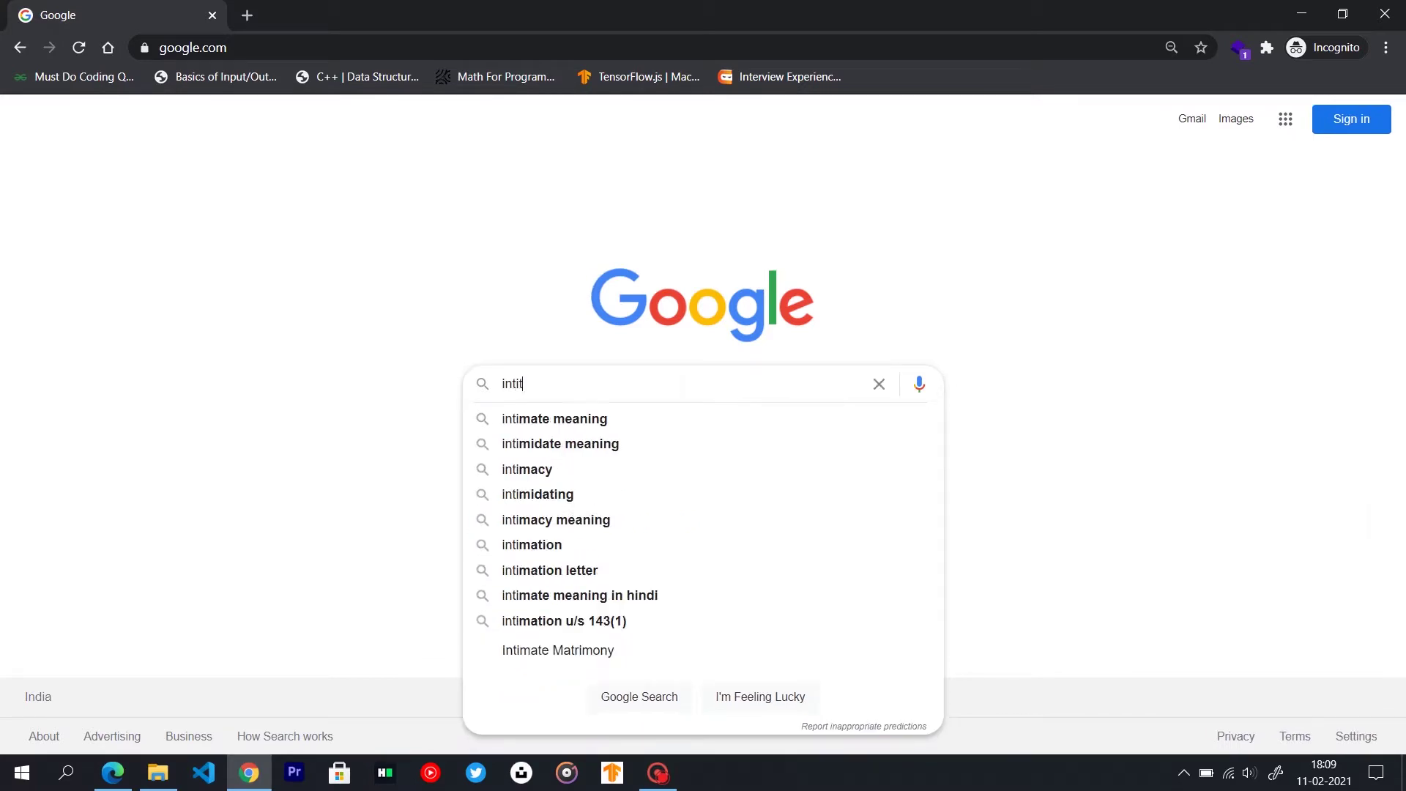
pyautogui.write('le:')
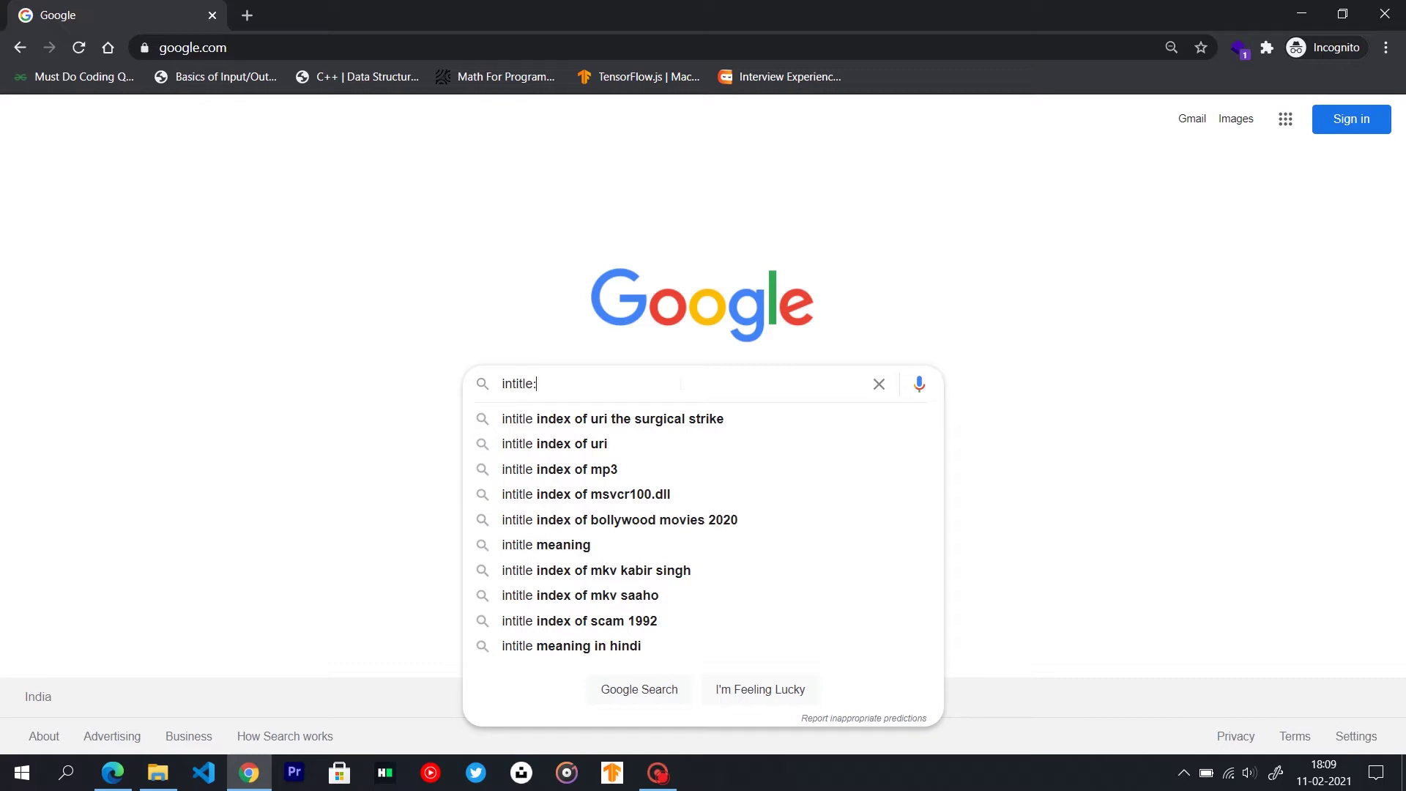
pyautogui.write('duckduckgo')
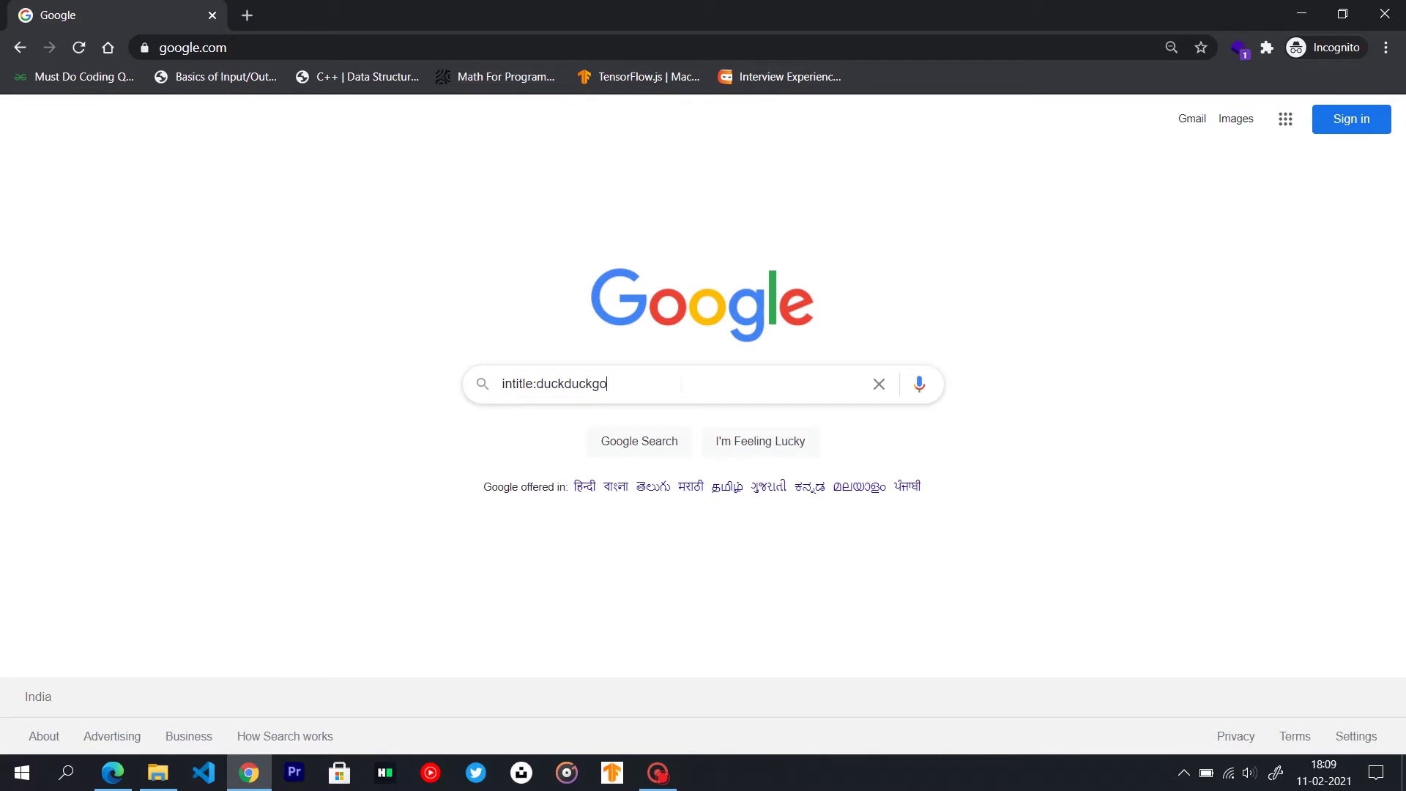
pyautogui.press('Return')
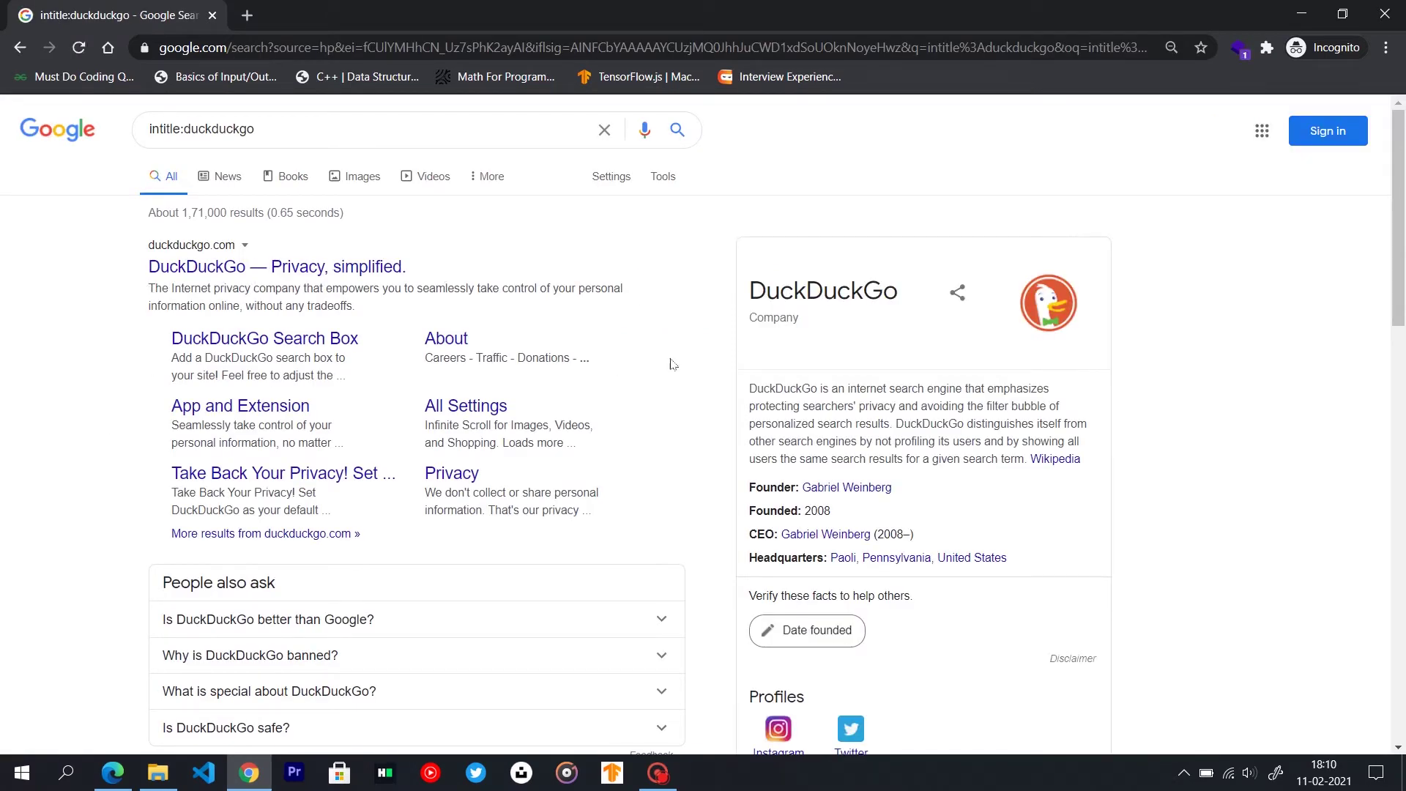
# Examine the result titles and snippets of the DuckDuckGo title search, including the Wikipedia entry
pyautogui.scroll(-7, 619, 421)
pyautogui.scroll(-4, 238, 562)
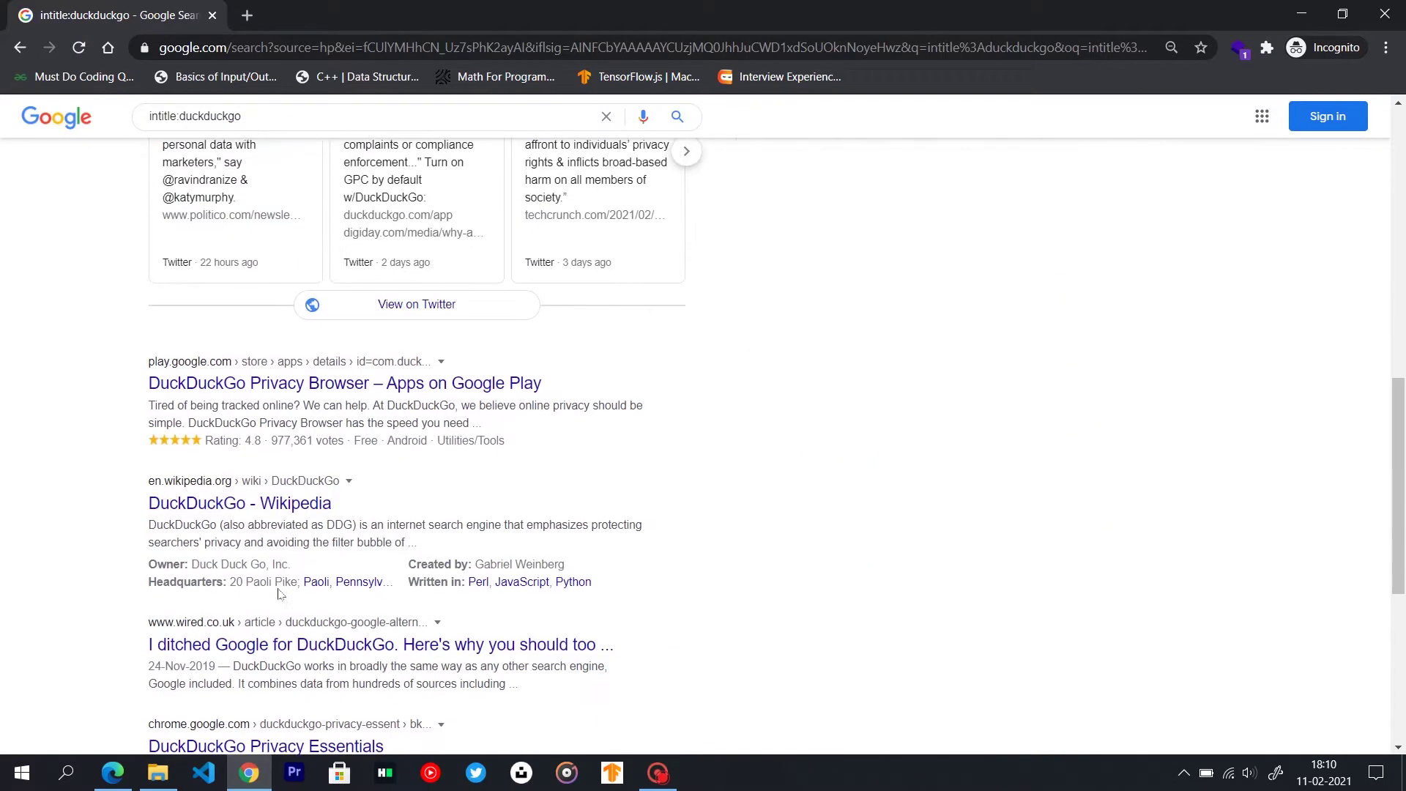
pyautogui.moveTo(150, 529); pyautogui.dragTo(220, 526)
pyautogui.click(482, 486)
pyautogui.scroll(1, 730, 516)
pyautogui.scroll(11, 730, 517)
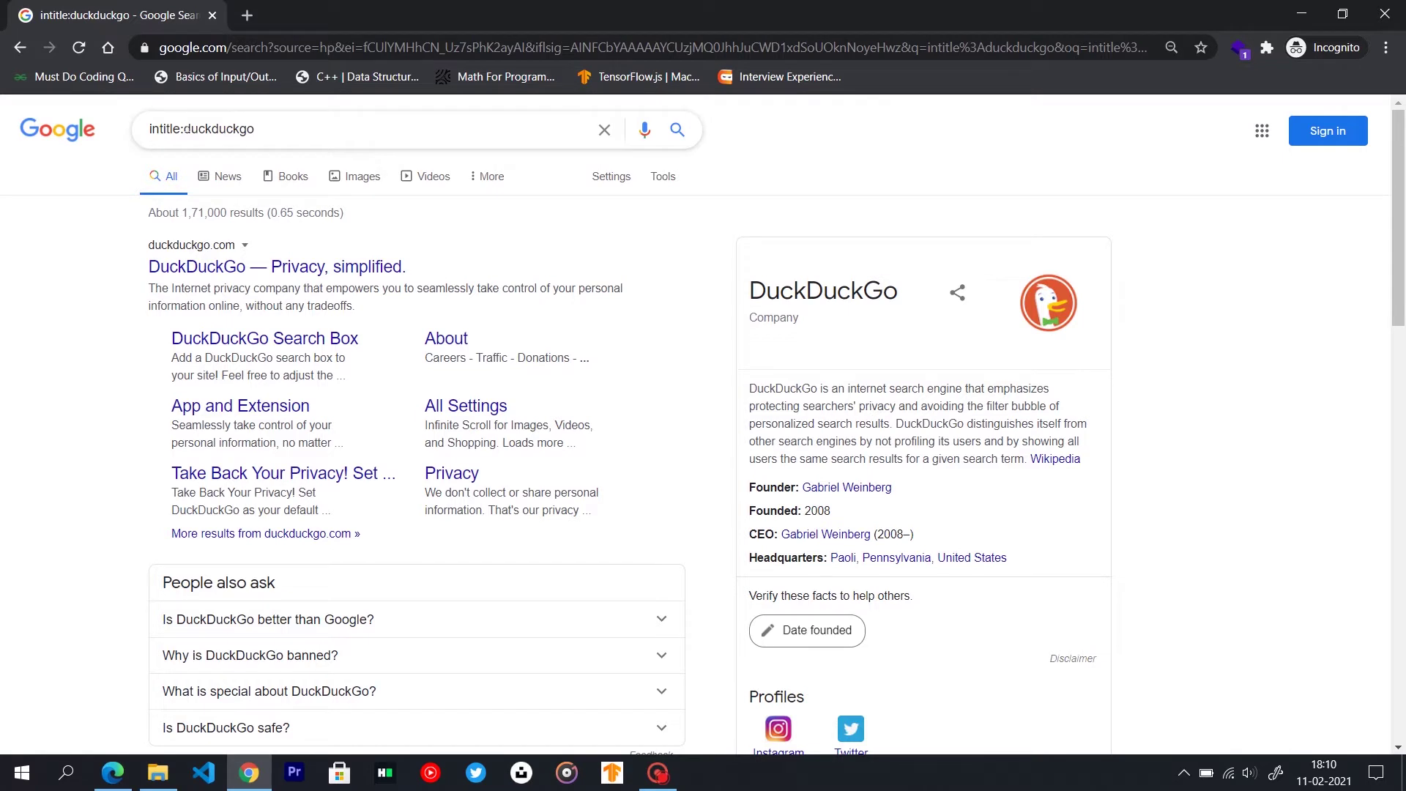
# Replace the keyword after the intitle operator and search for "intitle:metasploit"
pyautogui.moveTo(183, 129); pyautogui.dragTo(254, 128)
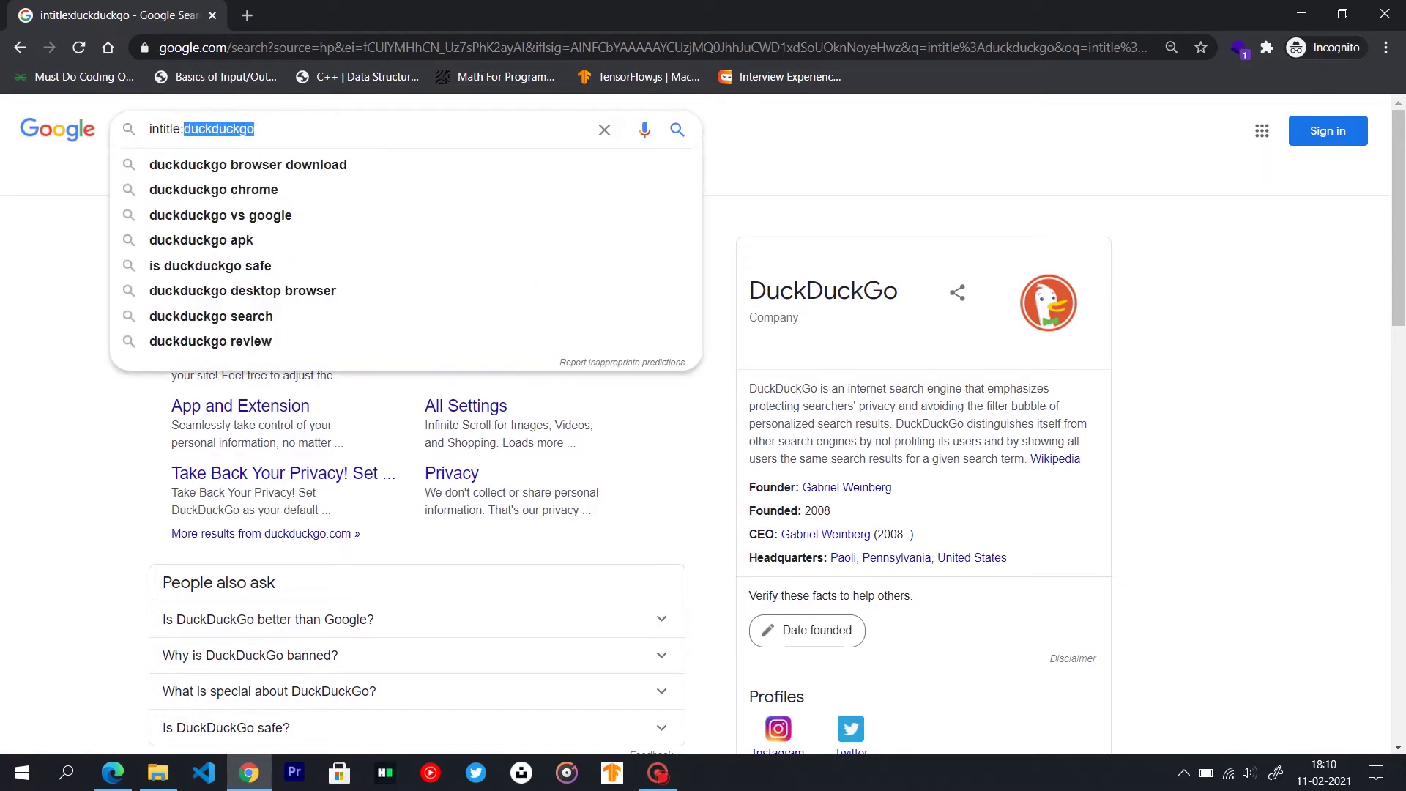
pyautogui.press('BackSpace')
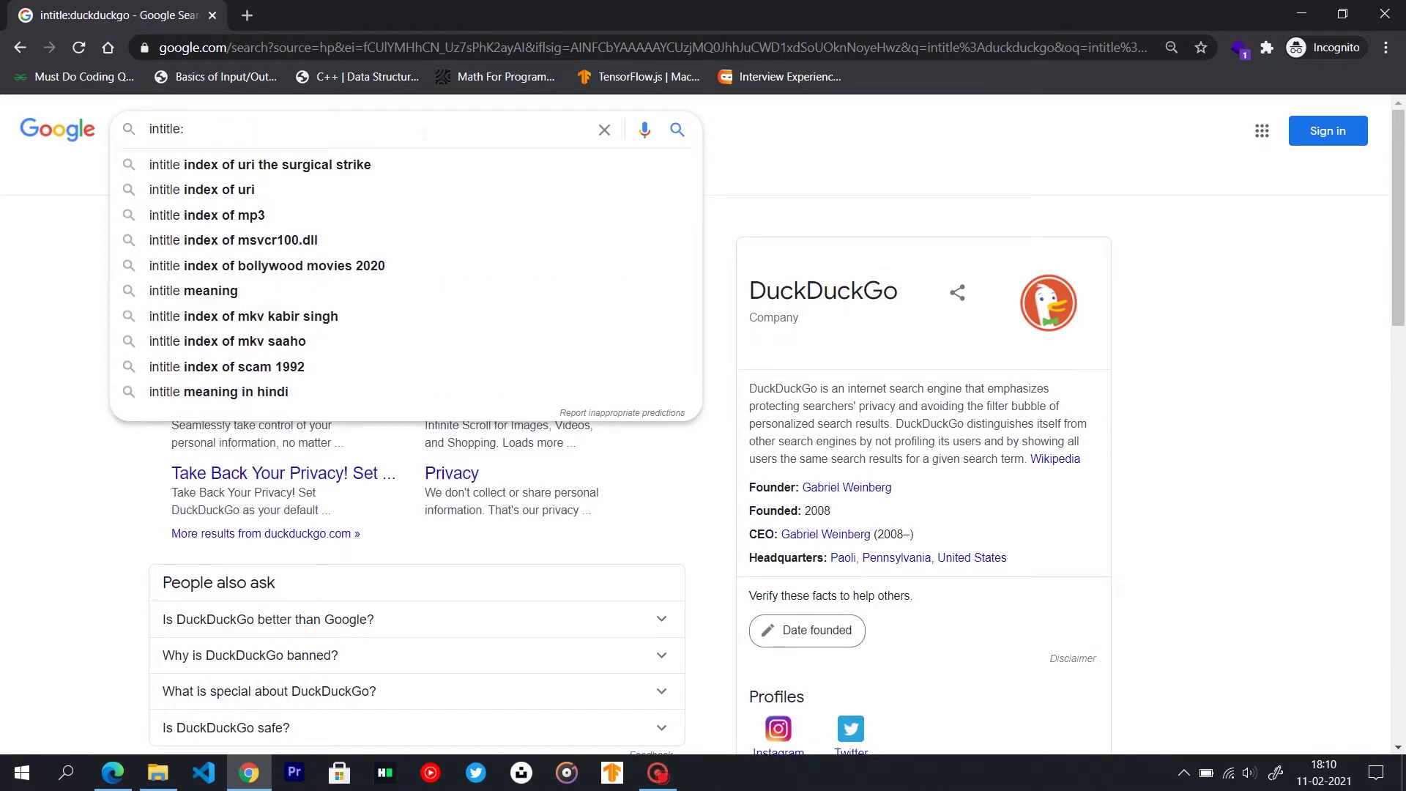
pyautogui.write('met')
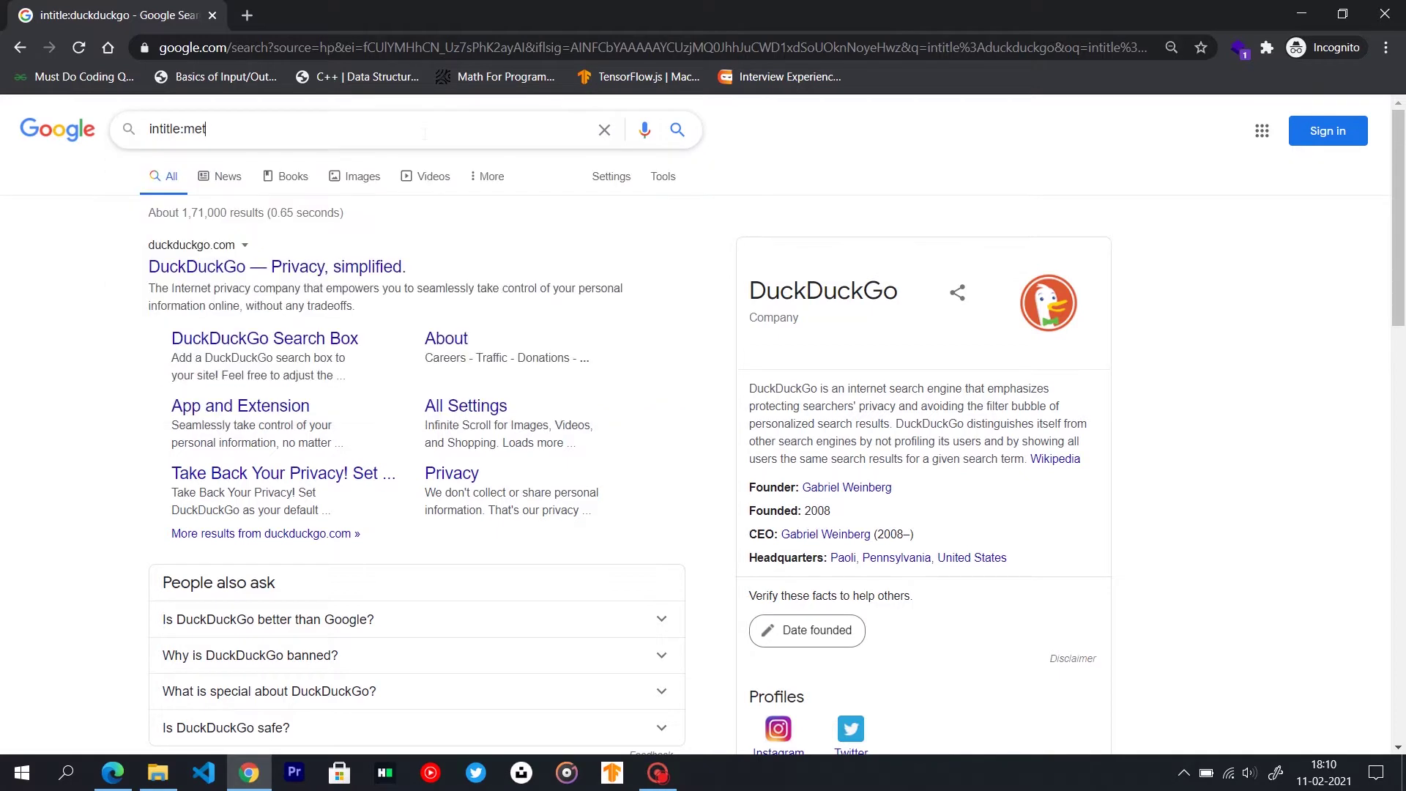
pyautogui.write('asploit')
pyautogui.press('Return')
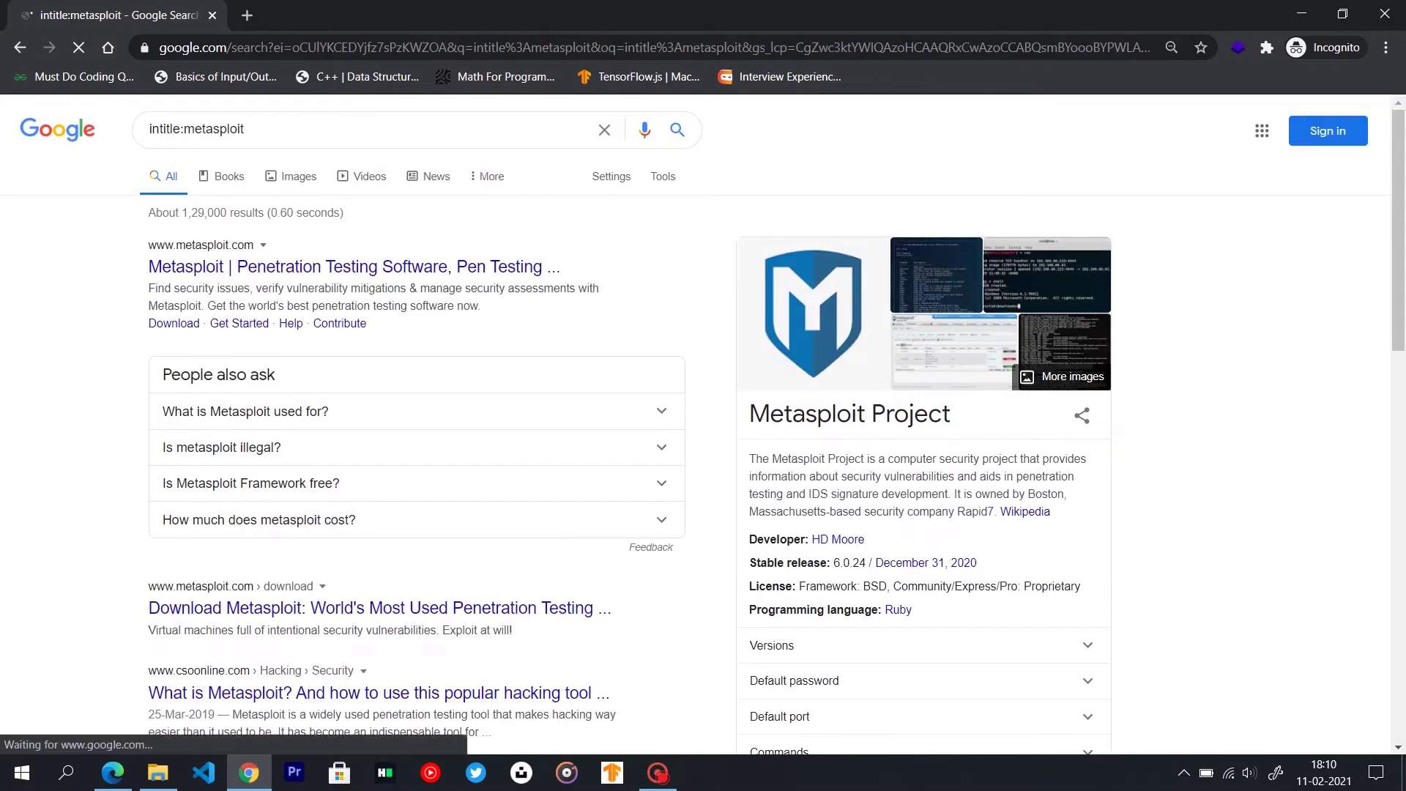
# Examine the Metasploit search results, reading the title and description of the csoonline.com entry
pyautogui.scroll(-4, 502, 352)
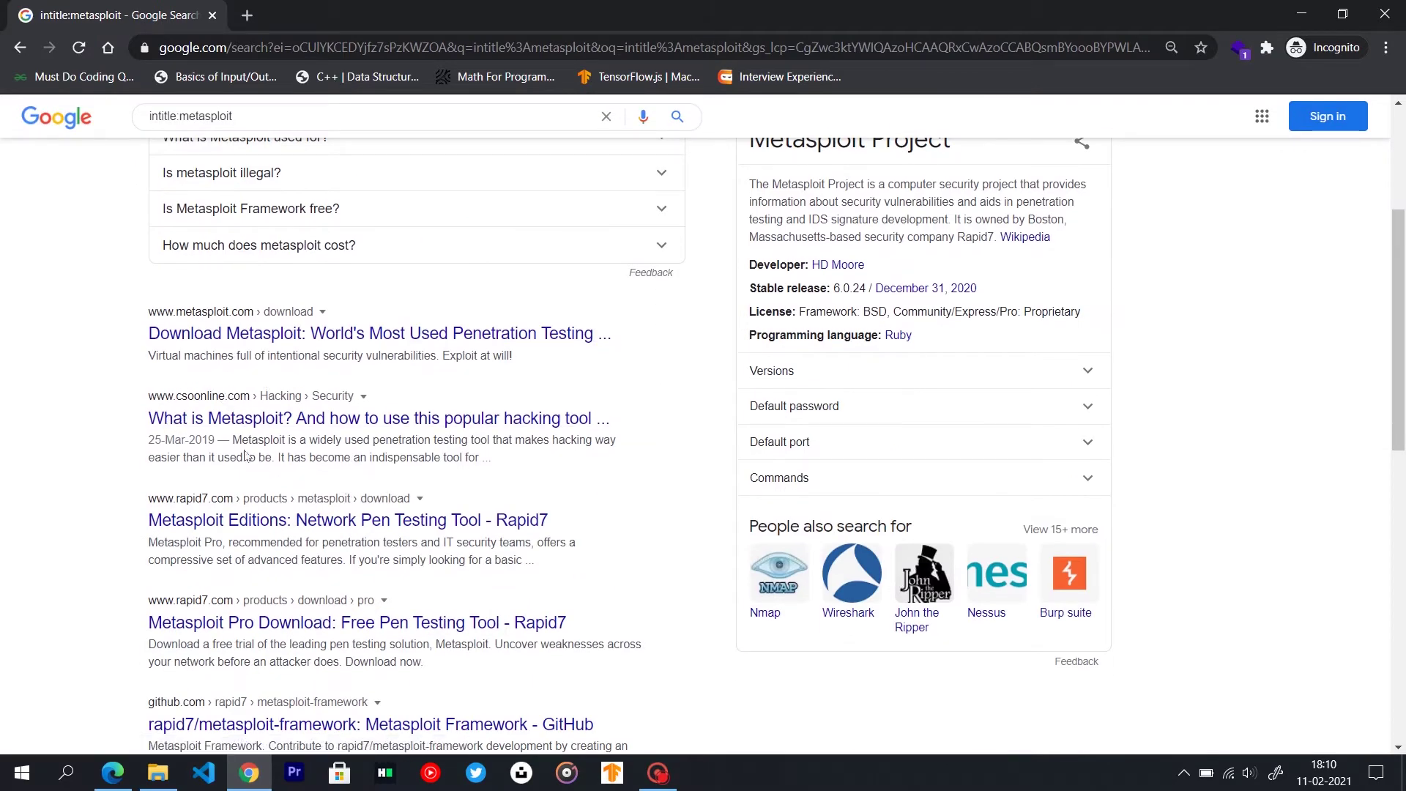
pyautogui.moveTo(233, 440)
pyautogui.mouseDown()
pyautogui.moveTo(307, 442)
pyautogui.moveTo(233, 442)
pyautogui.mouseUp()
pyautogui.click(312, 443)
pyautogui.click(235, 456)
pyautogui.click(266, 455)
pyautogui.moveTo(275, 457); pyautogui.dragTo(247, 460)
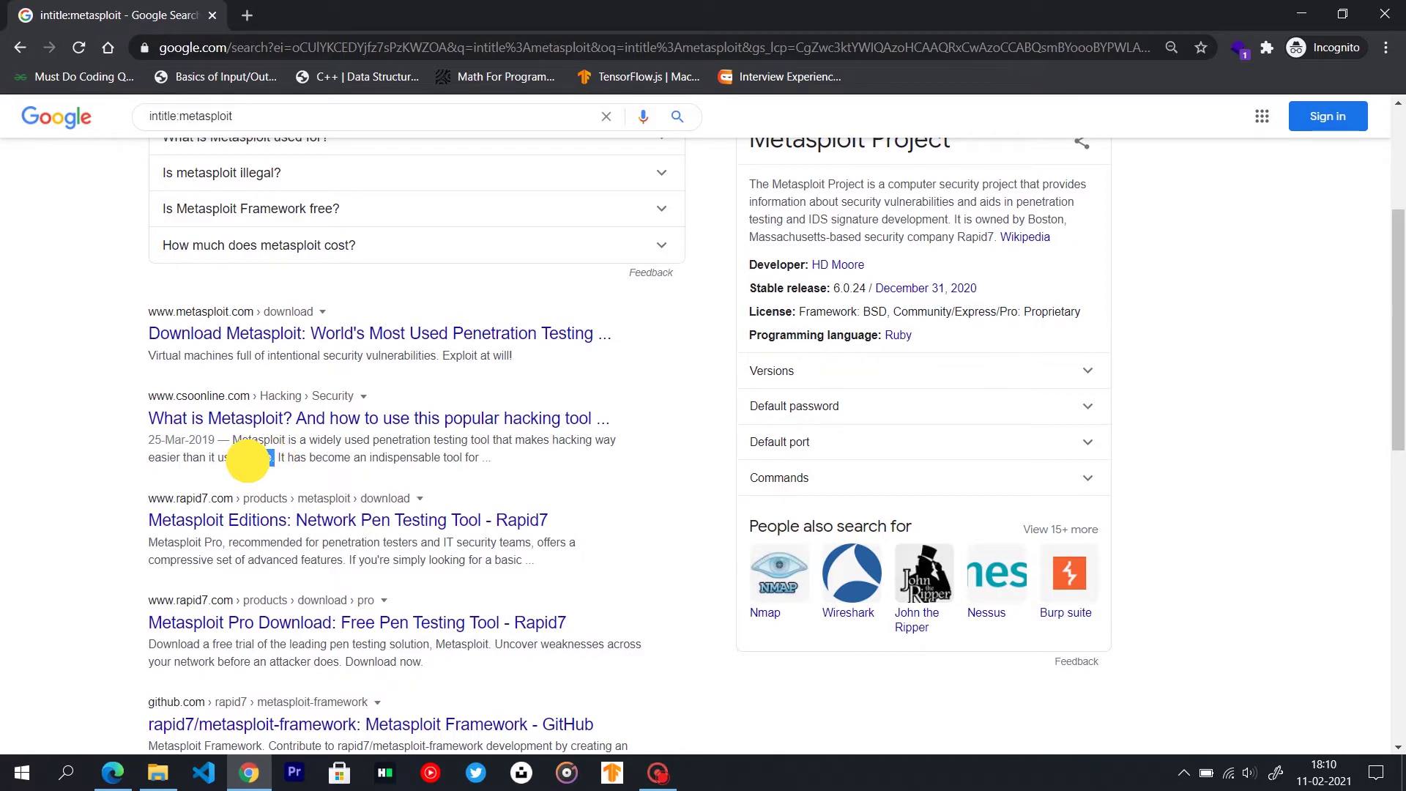
pyautogui.moveTo(247, 460); pyautogui.dragTo(245, 462)
pyautogui.scroll(4, 471, 274)
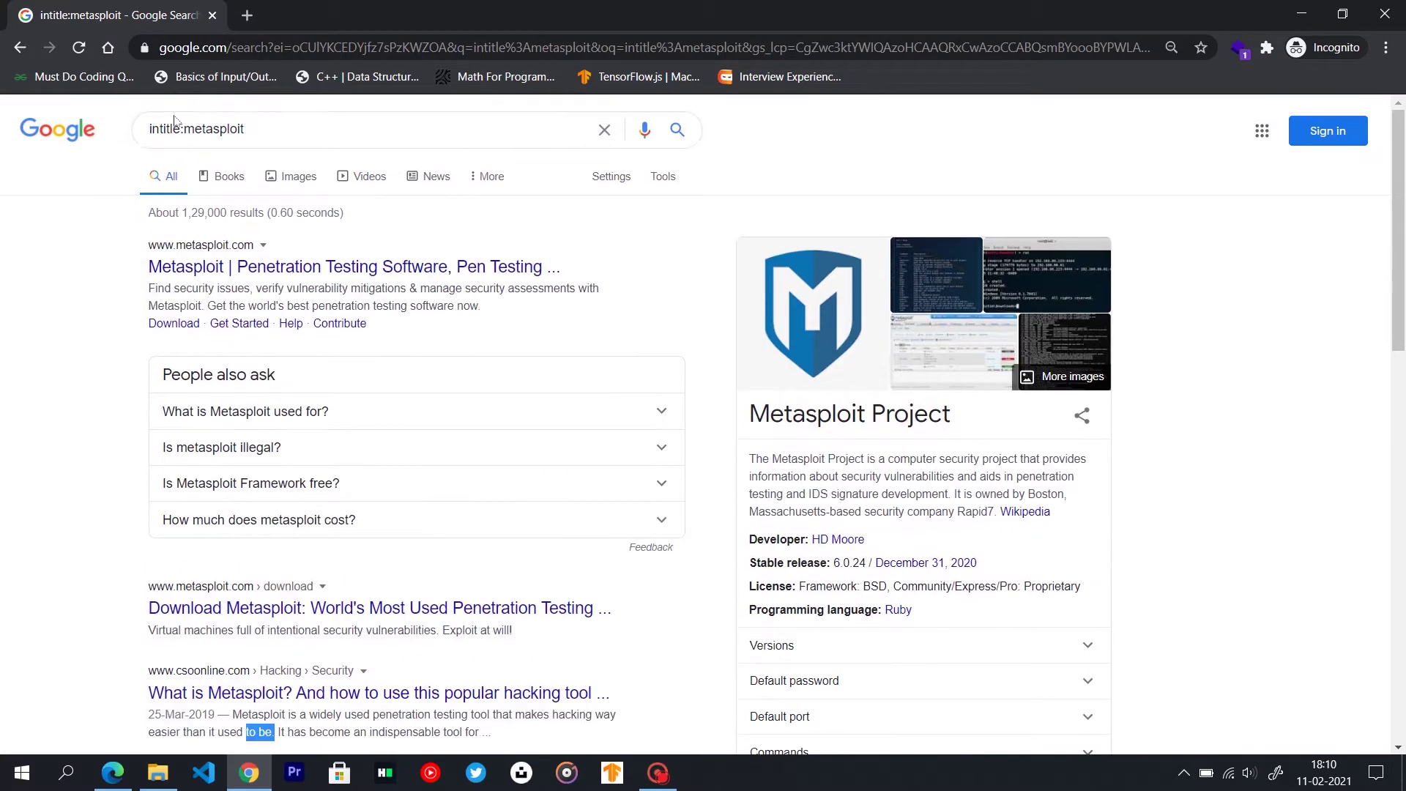
# Replace the whole query with "inurl:admin" and run the search
pyautogui.moveTo(184, 129); pyautogui.dragTo(247, 130)
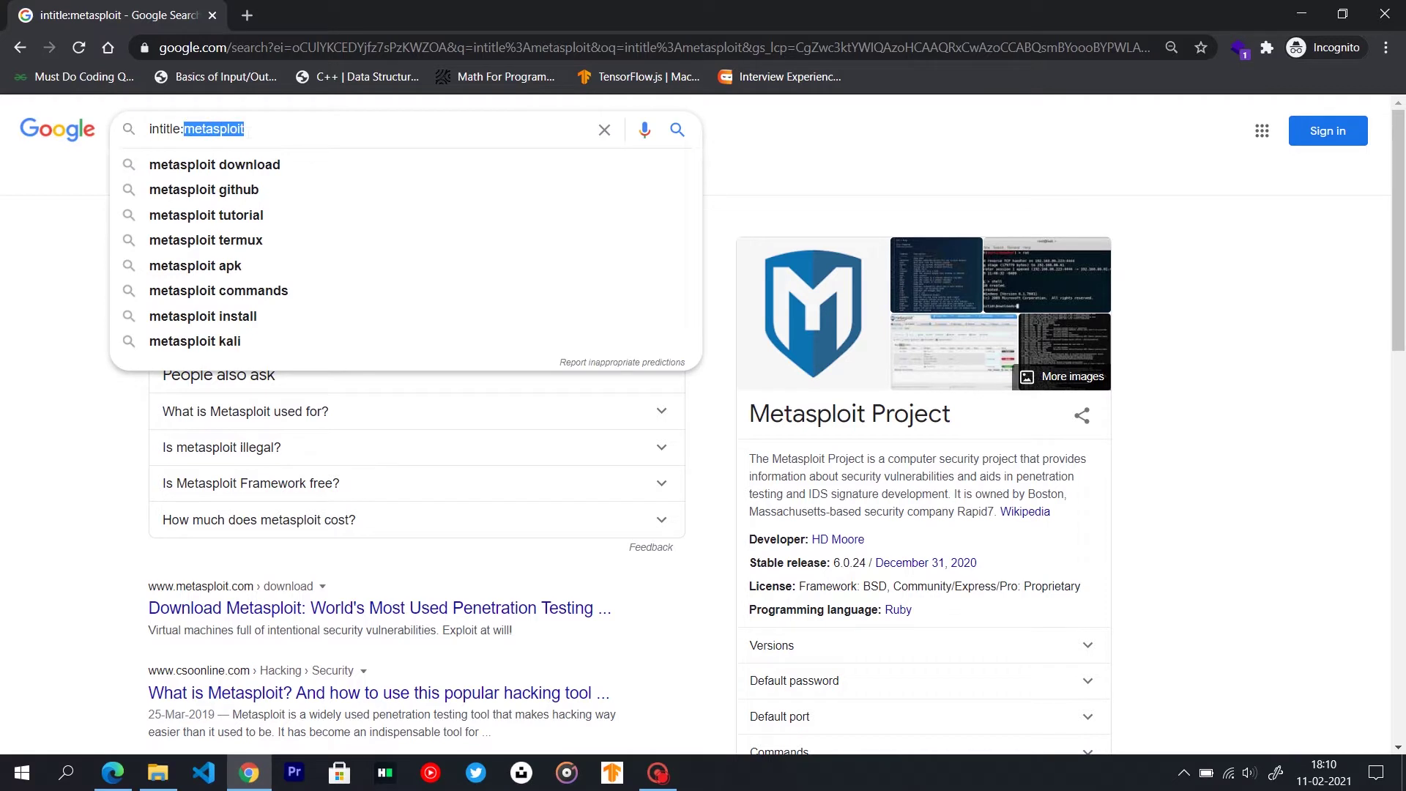
pyautogui.tripleClick(228, 128)
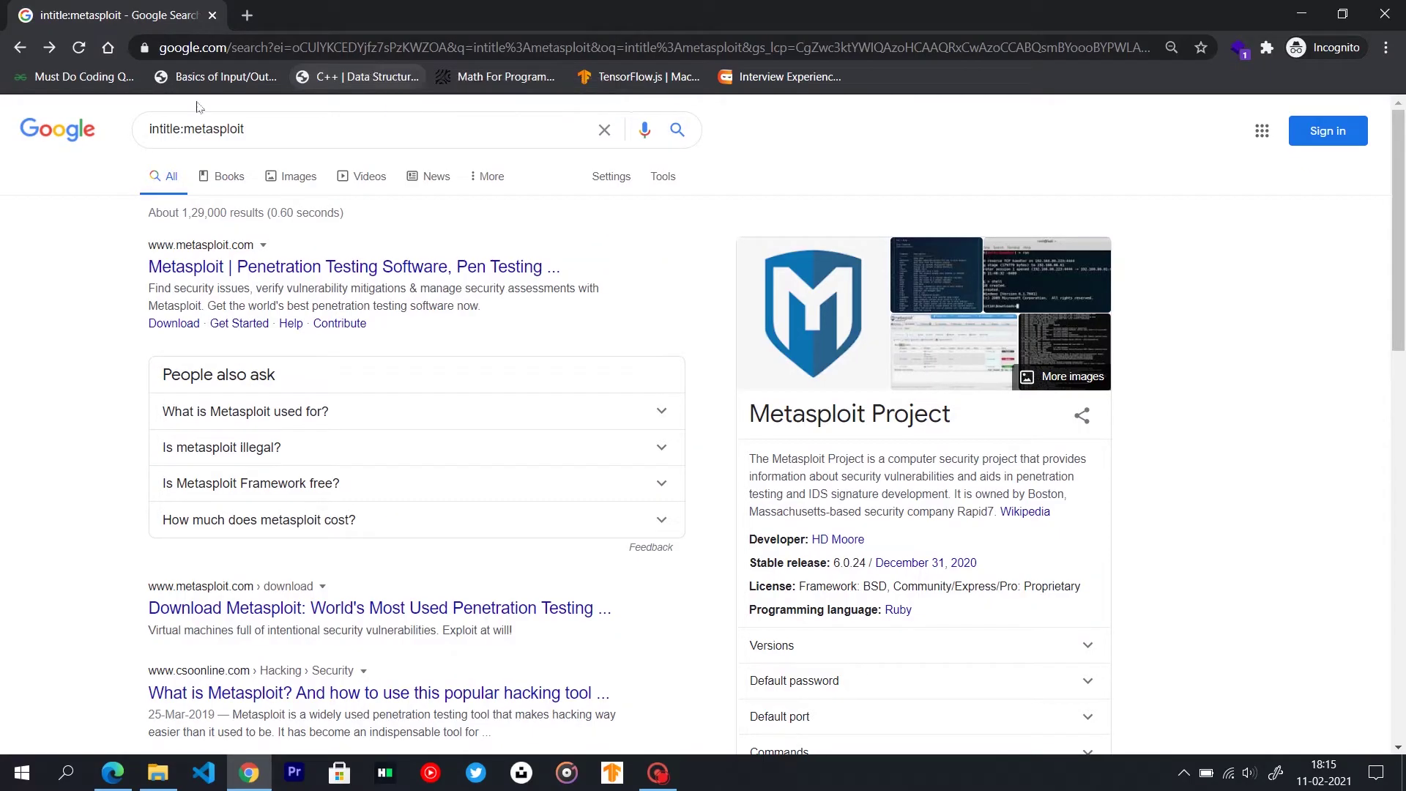
pyautogui.moveTo(276, 128); pyautogui.dragTo(110, 128)
pyautogui.write('in')
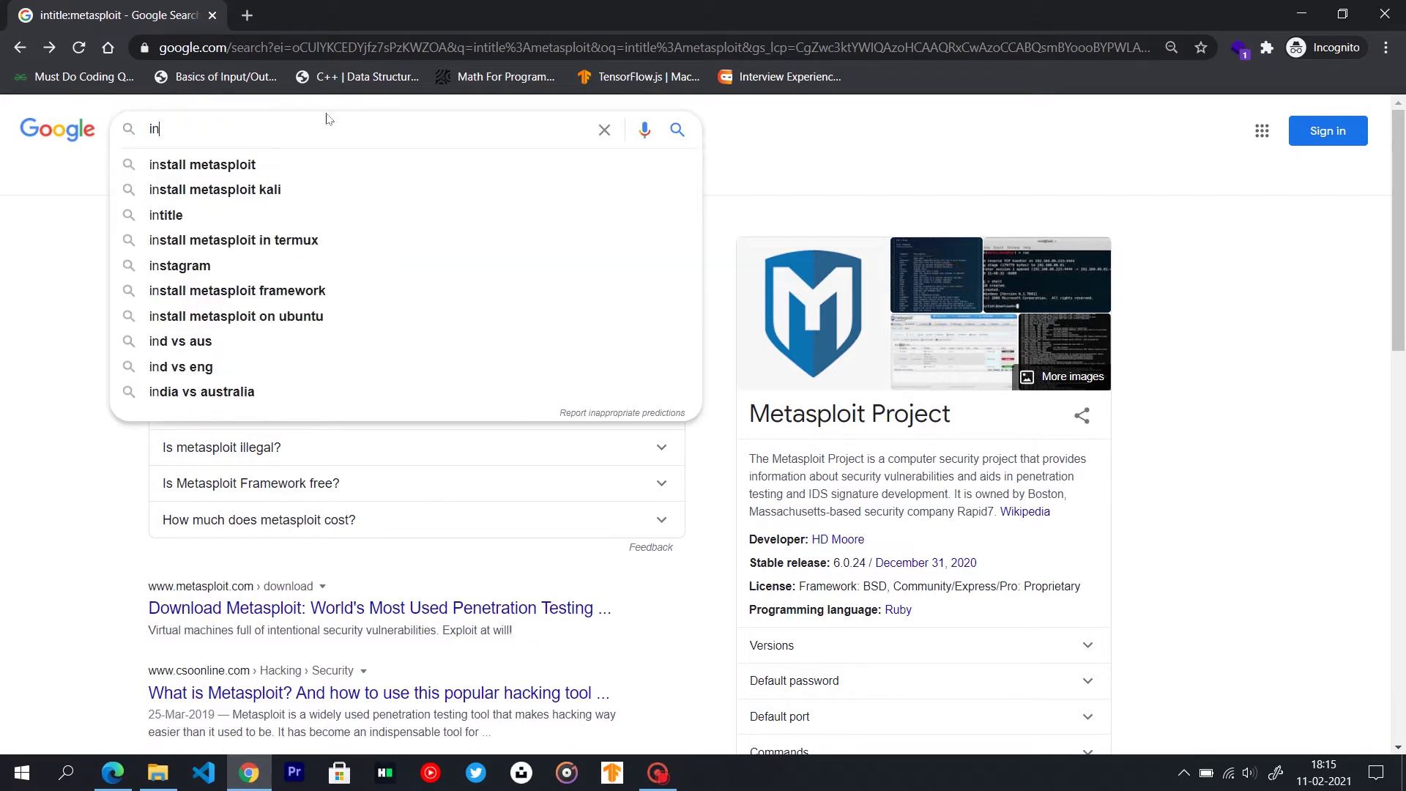
pyautogui.write('url:')
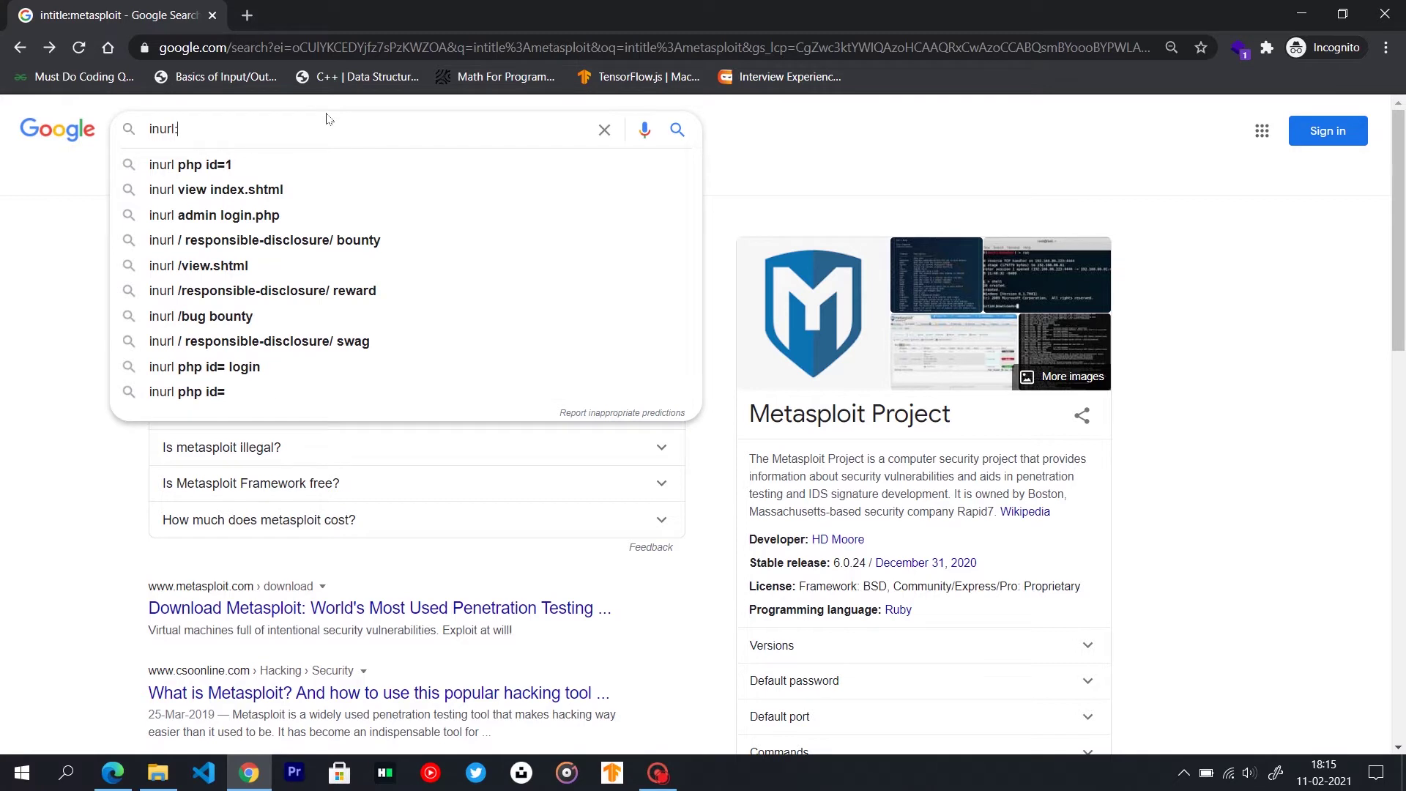
pyautogui.write('adm')
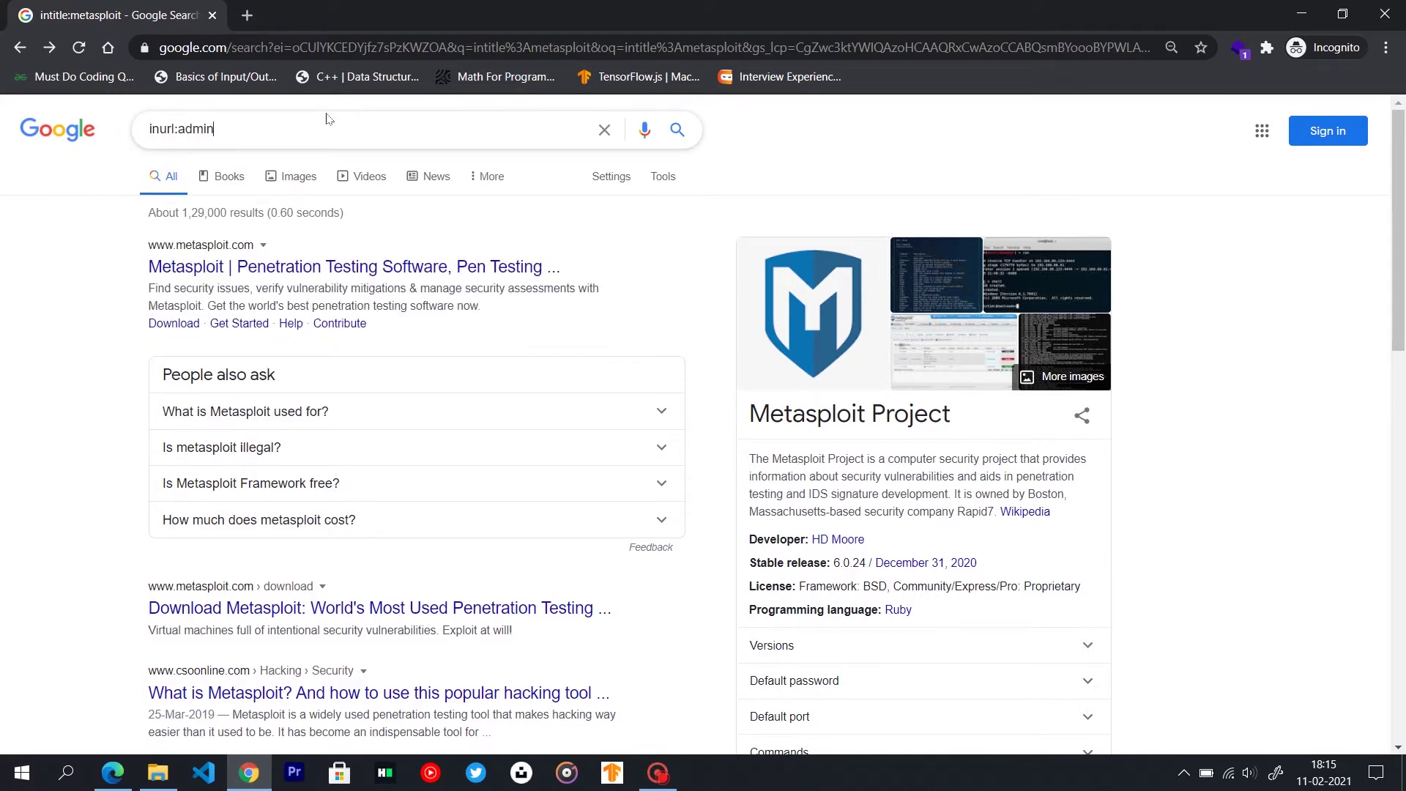
pyautogui.write('in')
pyautogui.press('Return')
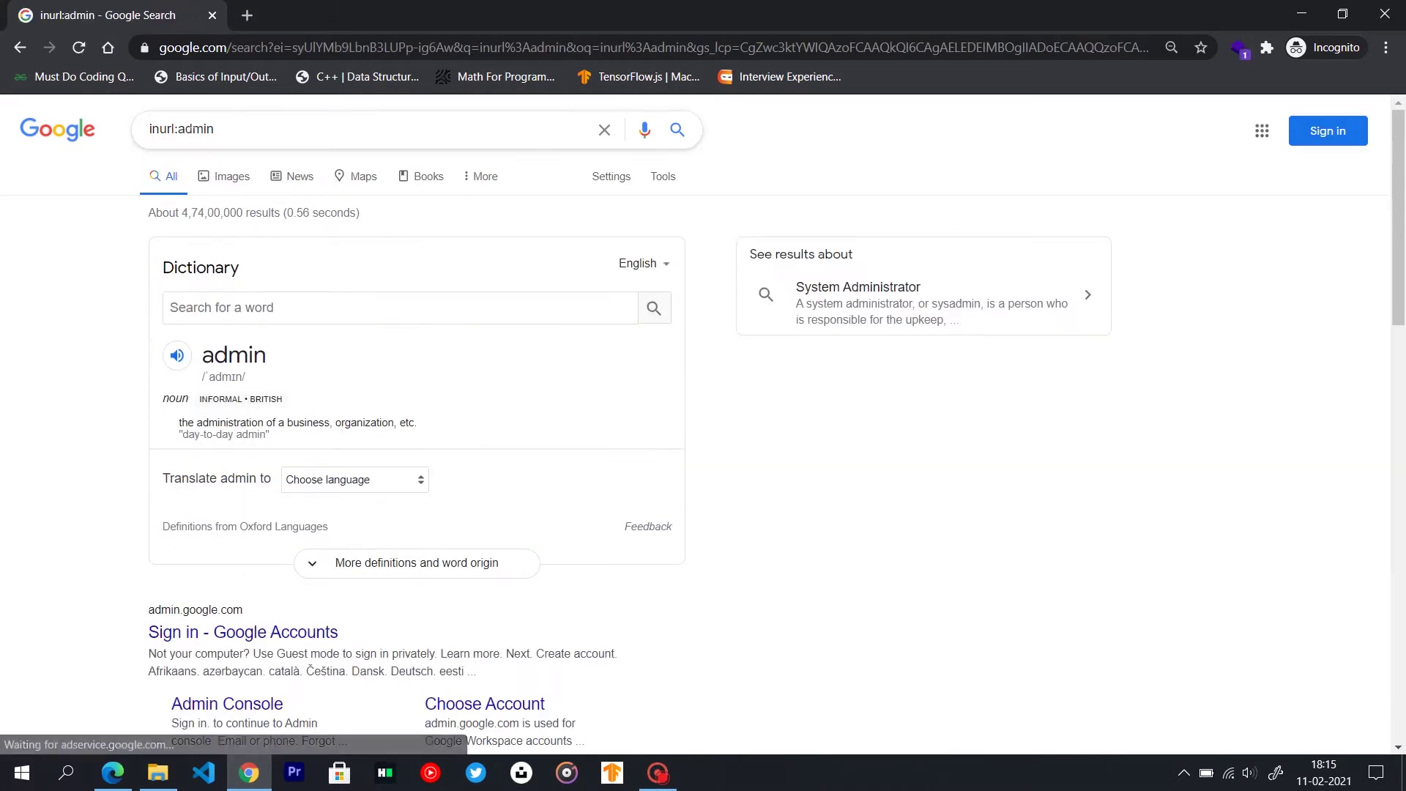
# Examine the web addresses of the inurl:admin results for the word admin
pyautogui.scroll(-3, 93, 395)
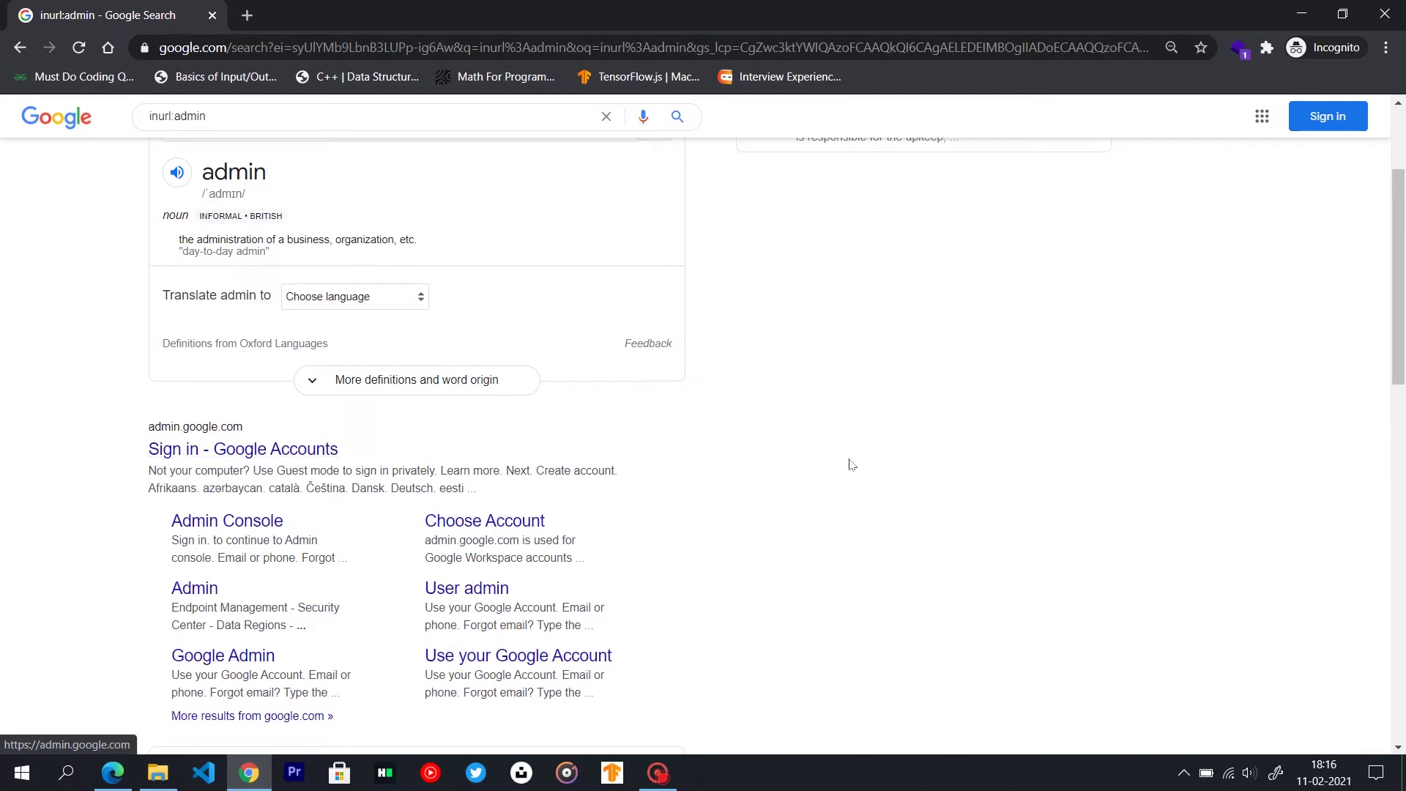
pyautogui.scroll(-6, 849, 458)
pyautogui.scroll(-1, 852, 449)
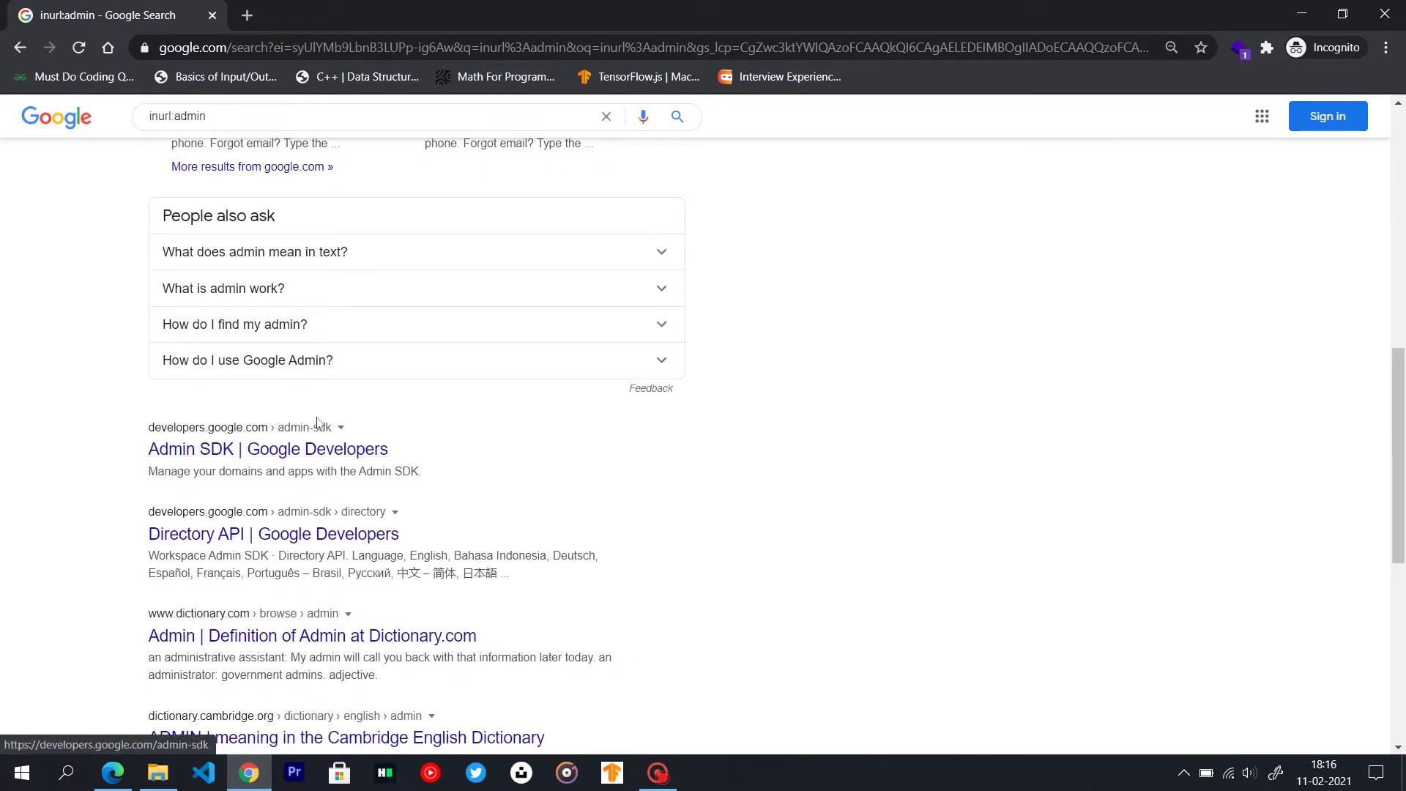
pyautogui.scroll(-2, 327, 327)
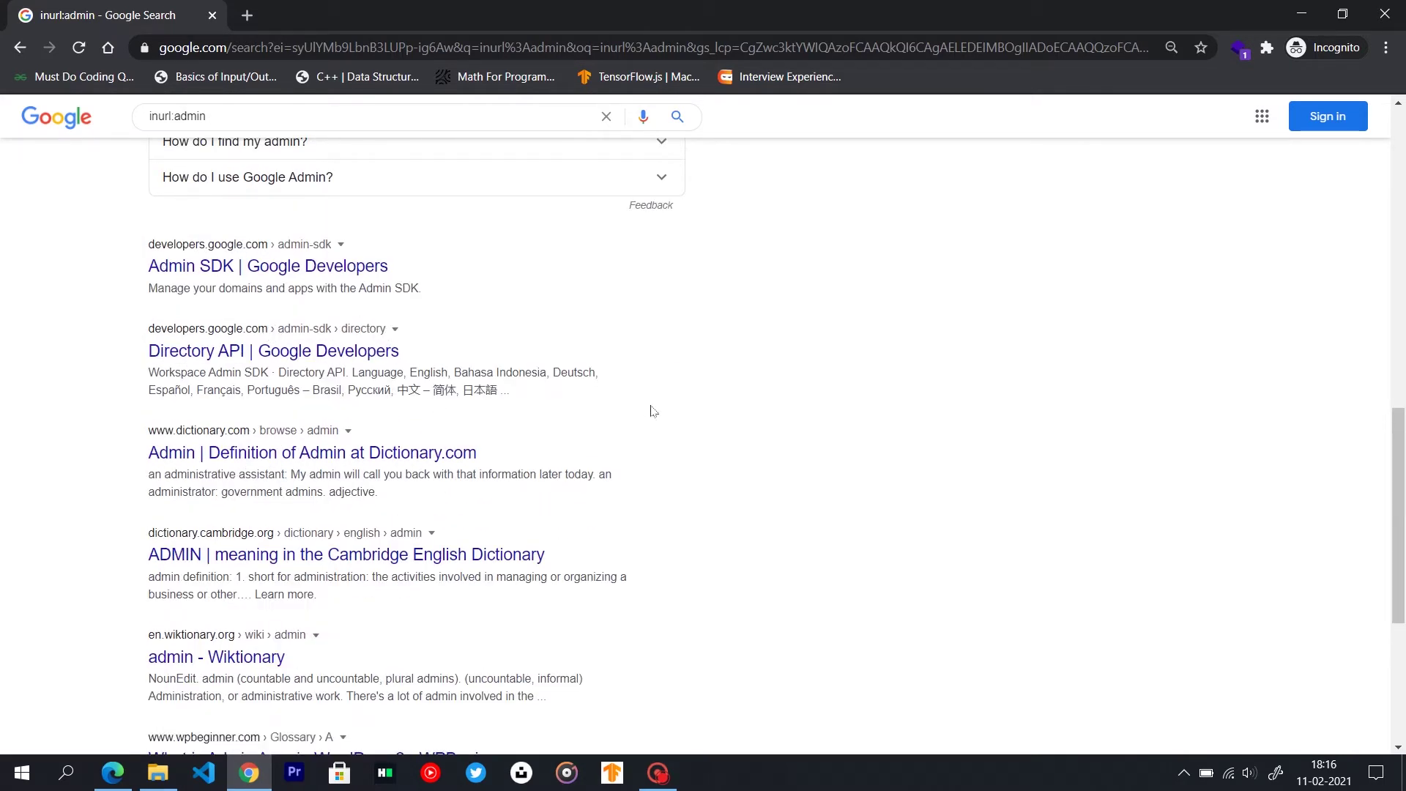
pyautogui.click(159, 117)
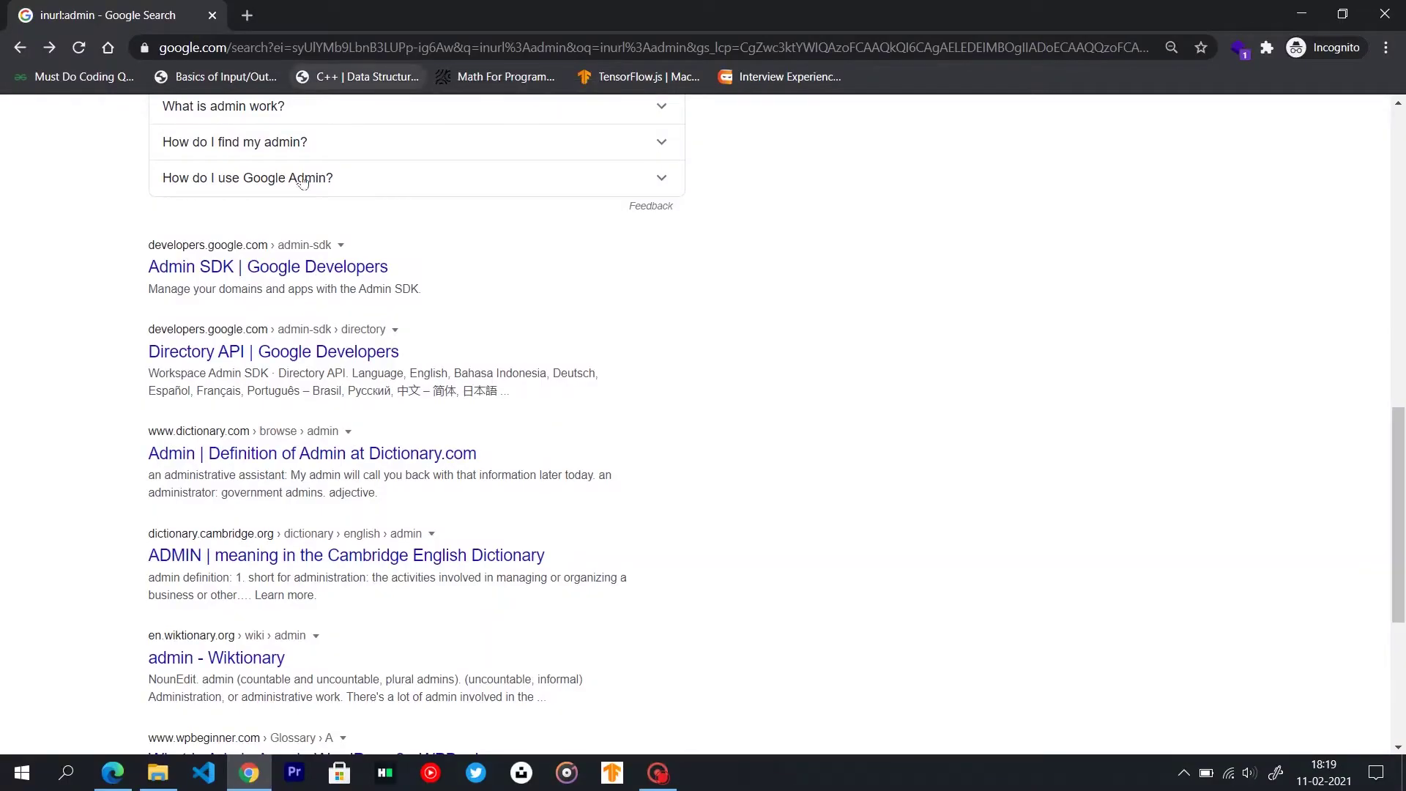
# Replace the whole query with "filetype:log" and run the search
pyautogui.scroll(12, 794, 359)
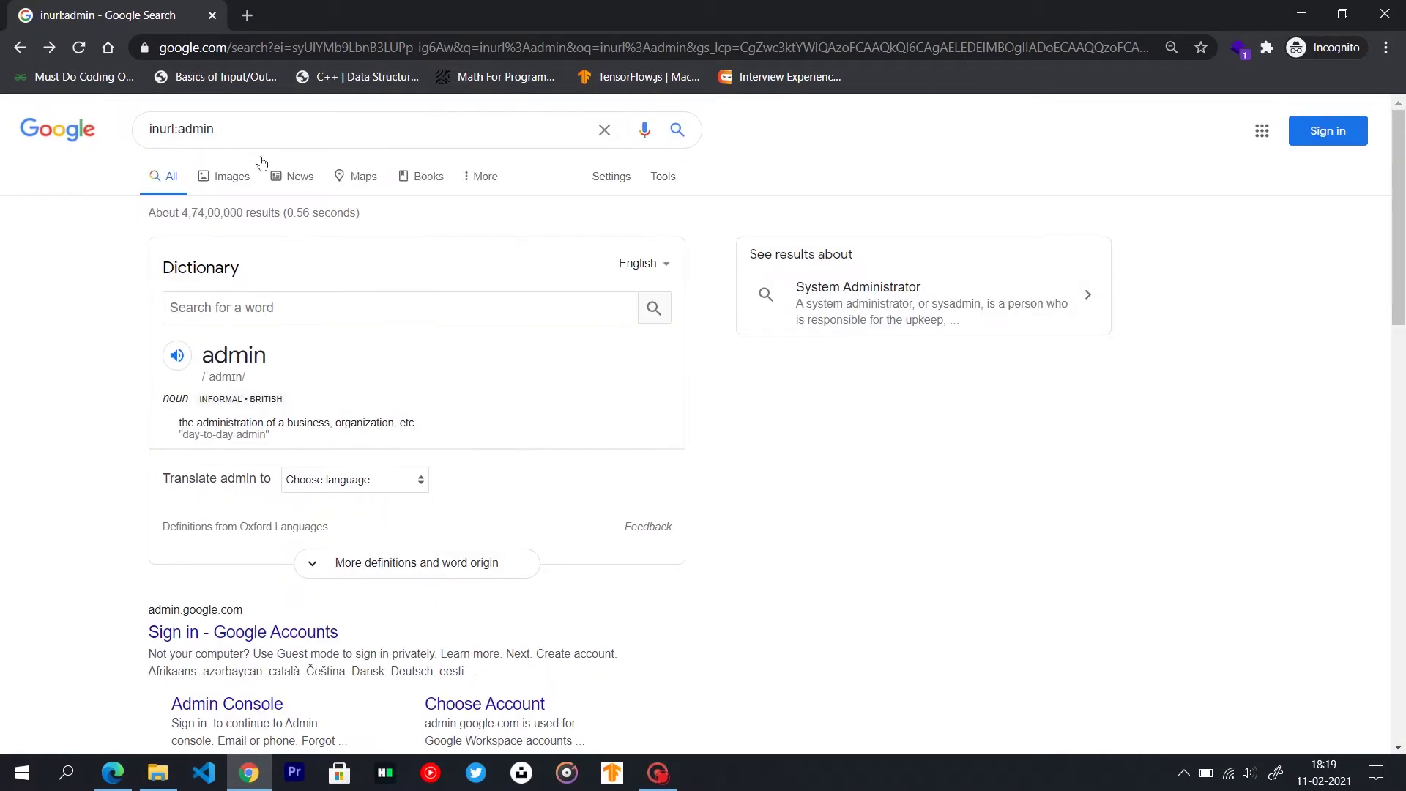
pyautogui.moveTo(219, 130); pyautogui.dragTo(123, 142)
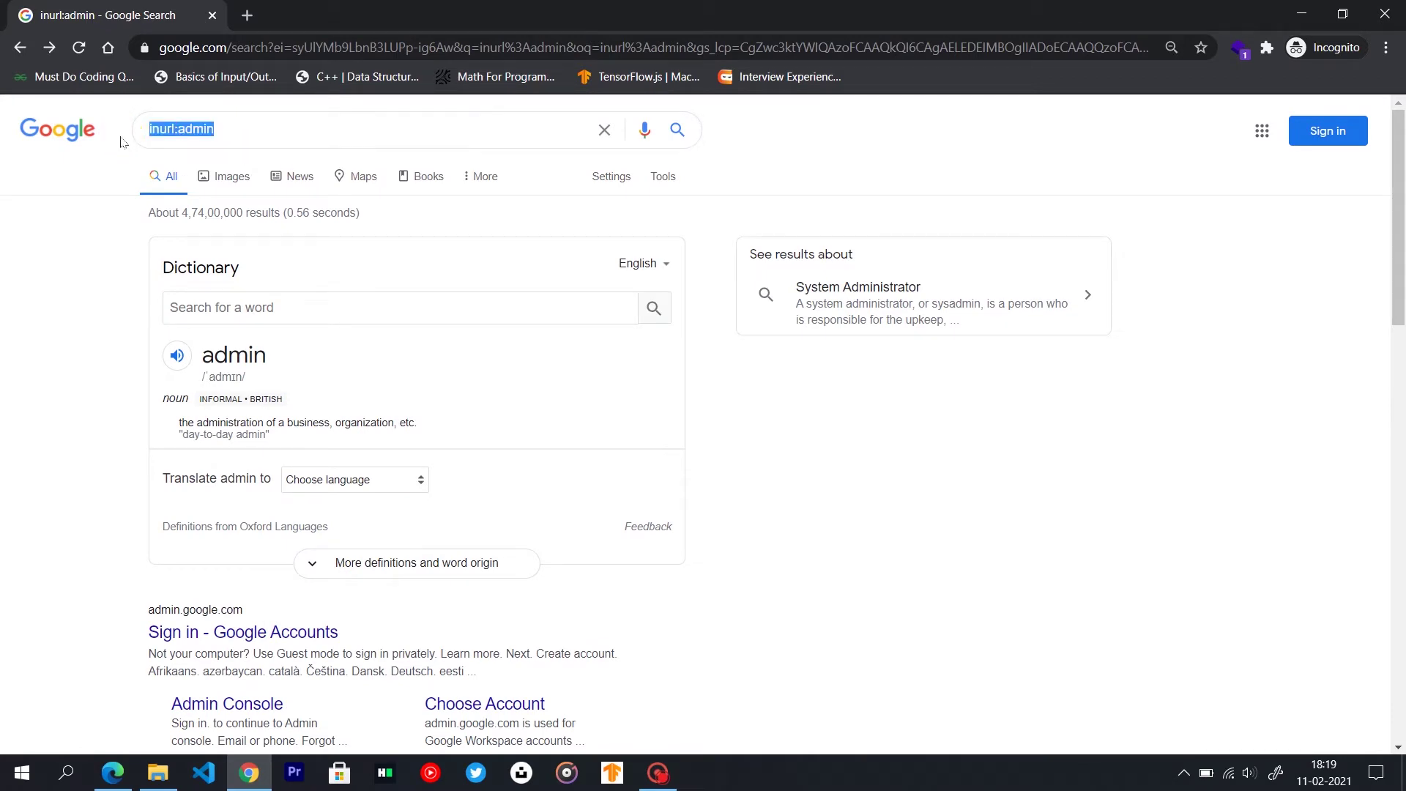
pyautogui.write('filetype')
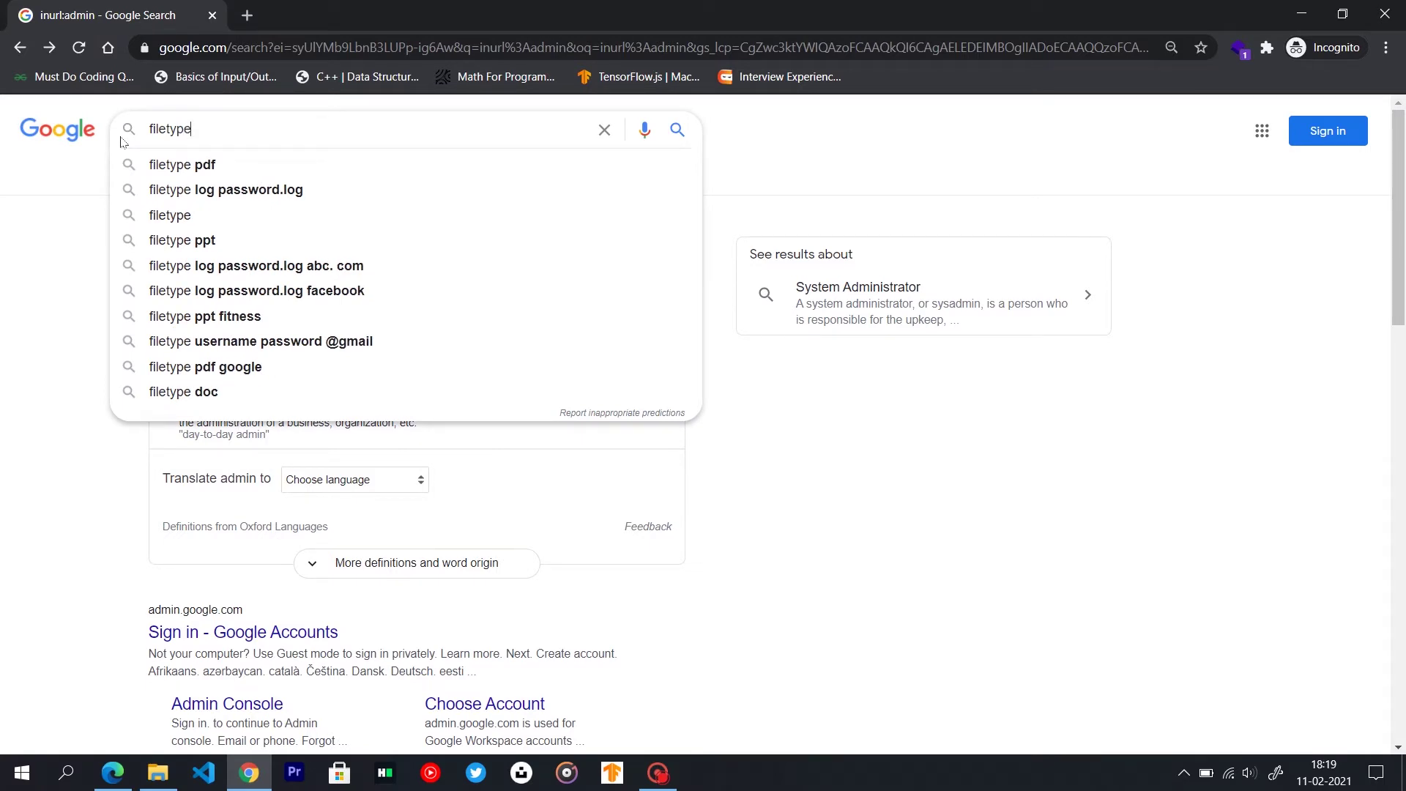
pyautogui.write(':')
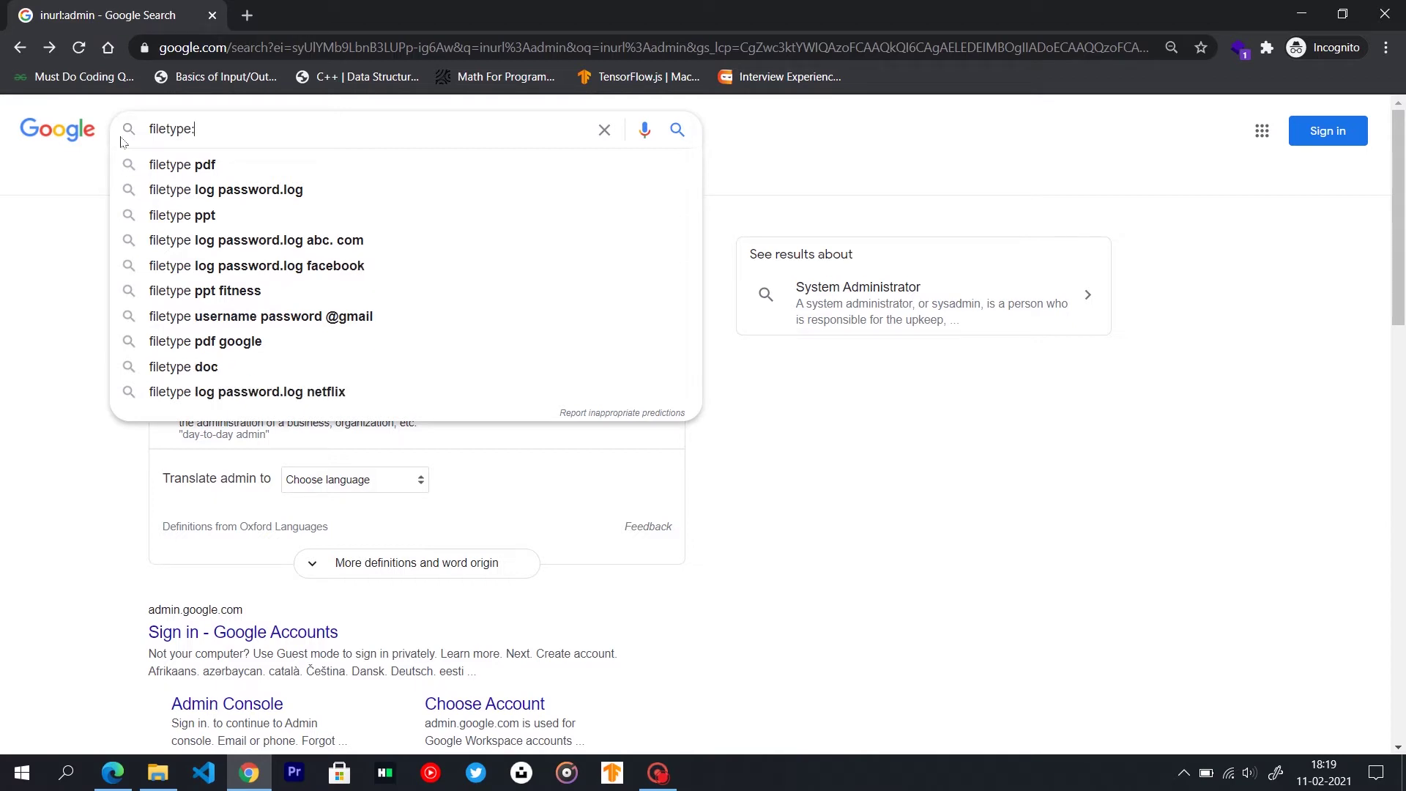
pyautogui.write('log')
pyautogui.press('Return')
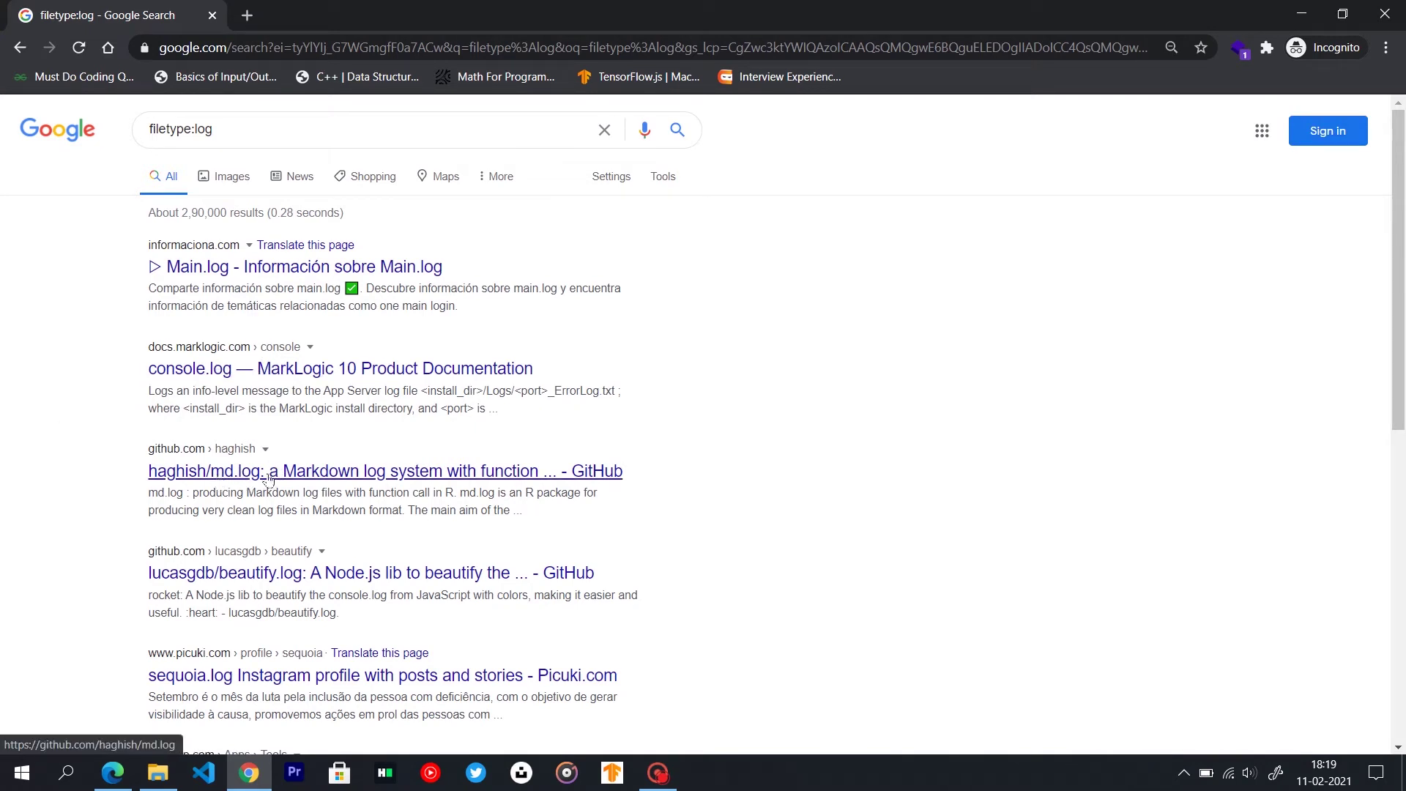
# Change the file extension in the filetype query and search for "filetype:pdf"
pyautogui.click(218, 134)
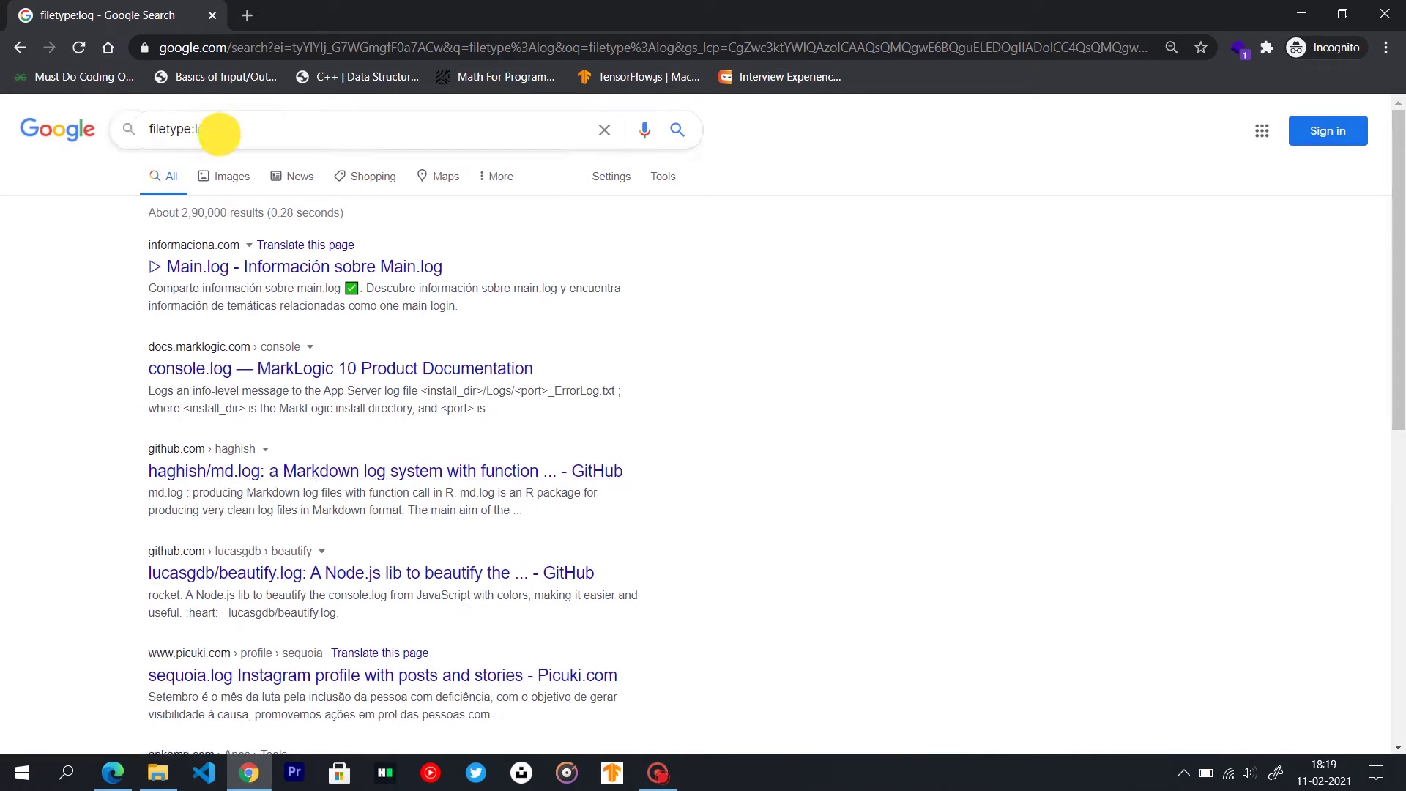
pyautogui.tripleClick(218, 134)
pyautogui.click(218, 134)
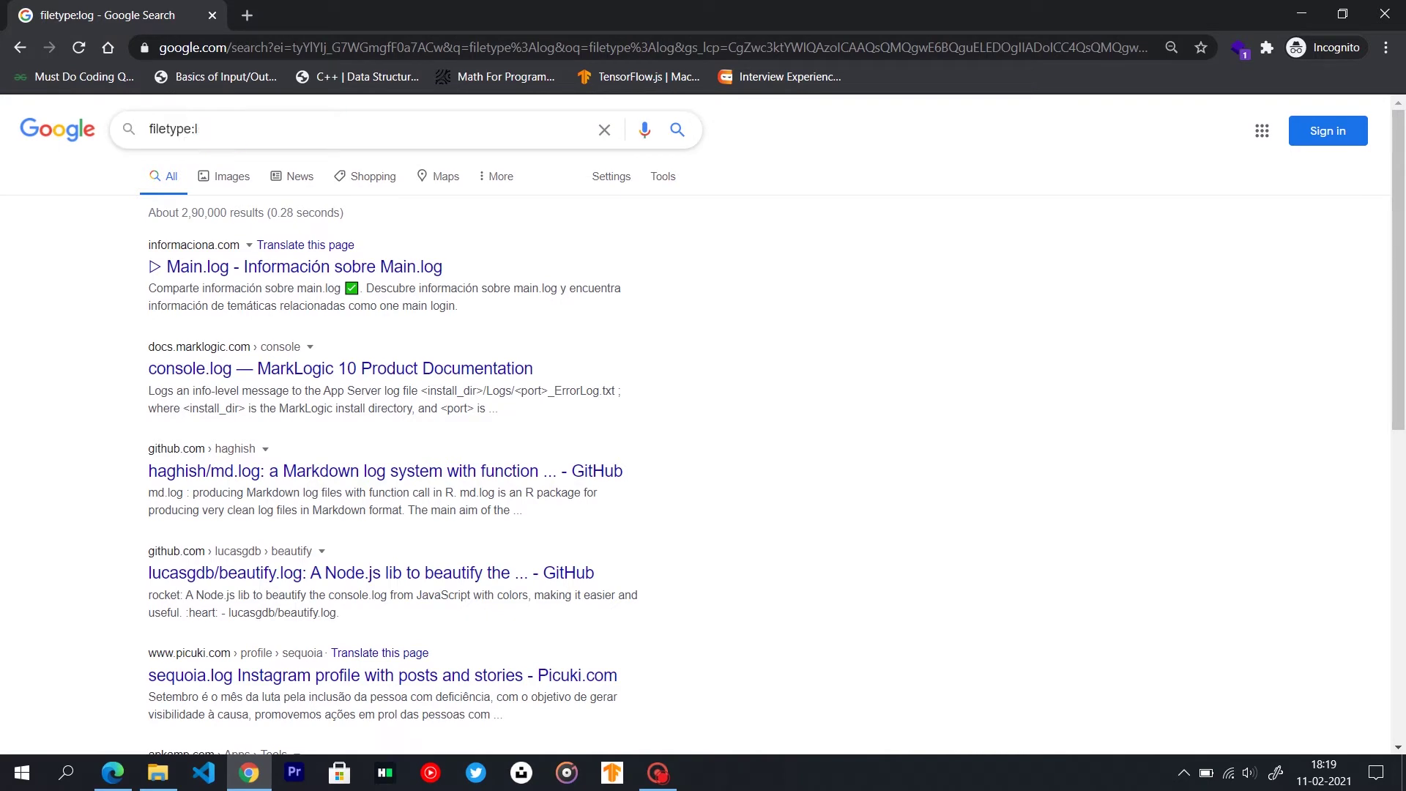
pyautogui.write('pdf')
pyautogui.press('Return')
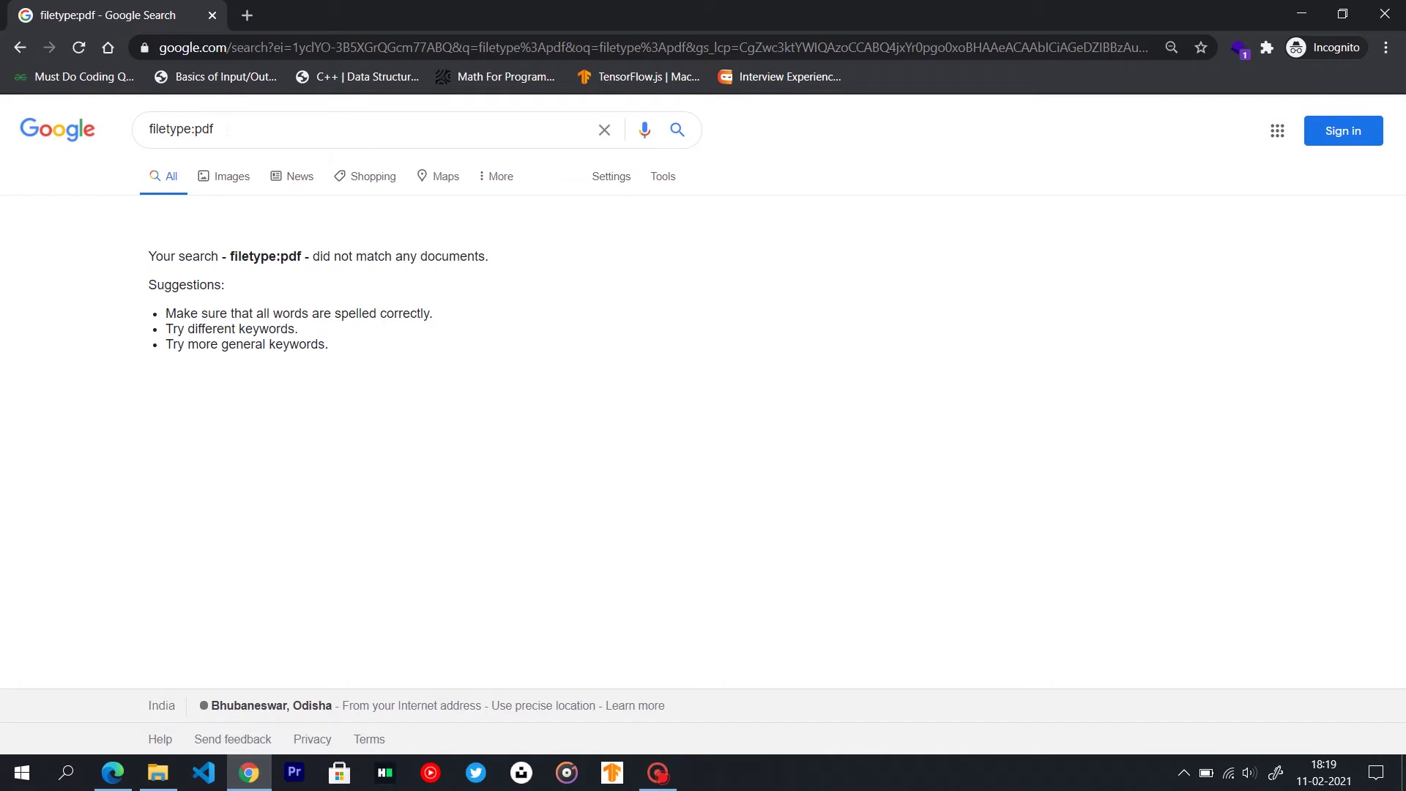
# Replace the pdf extension in the query with docs and search for "filetype:docs"
pyautogui.moveTo(223, 129); pyautogui.dragTo(195, 129)
pyautogui.press('BackSpace')
pyautogui.write('do')
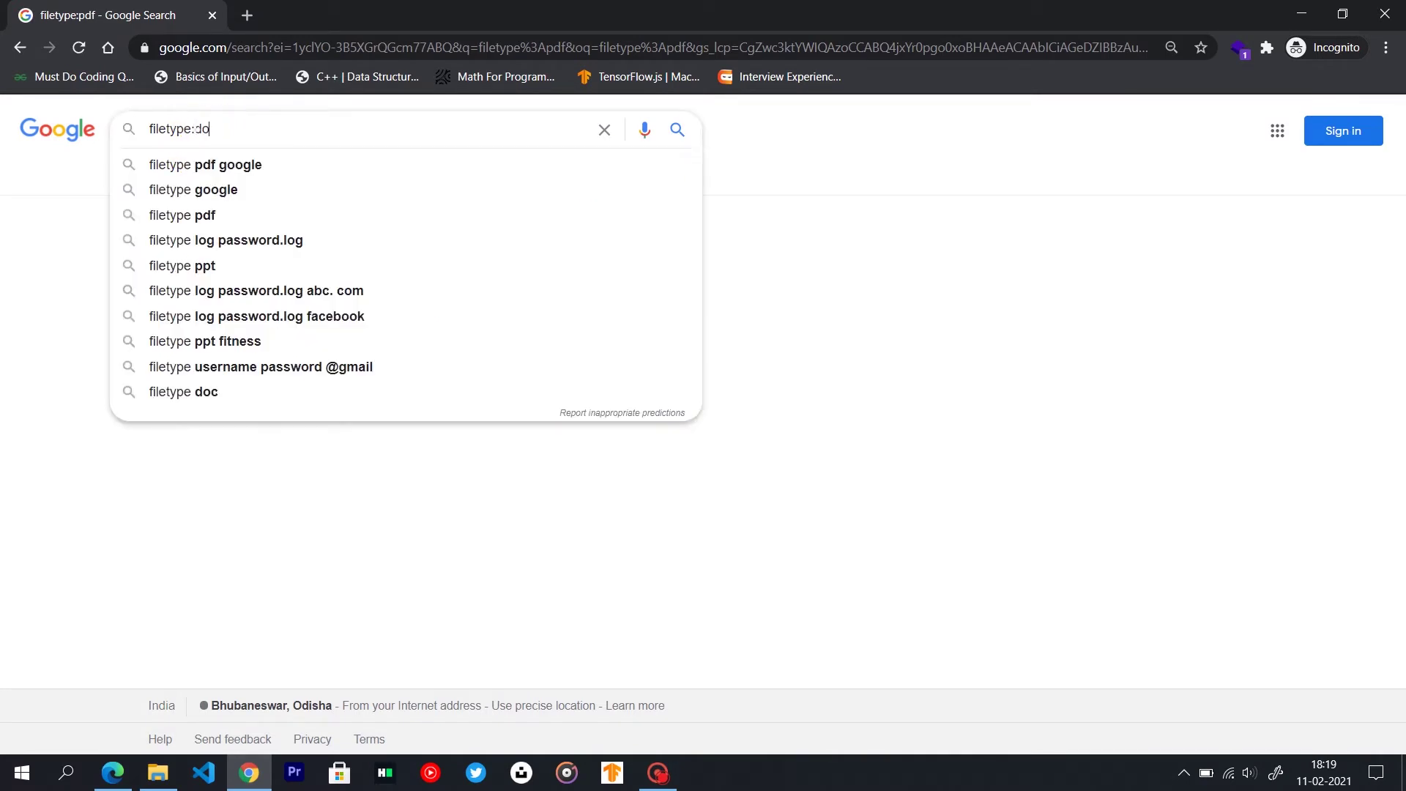
pyautogui.write('cs')
pyautogui.press('Return')
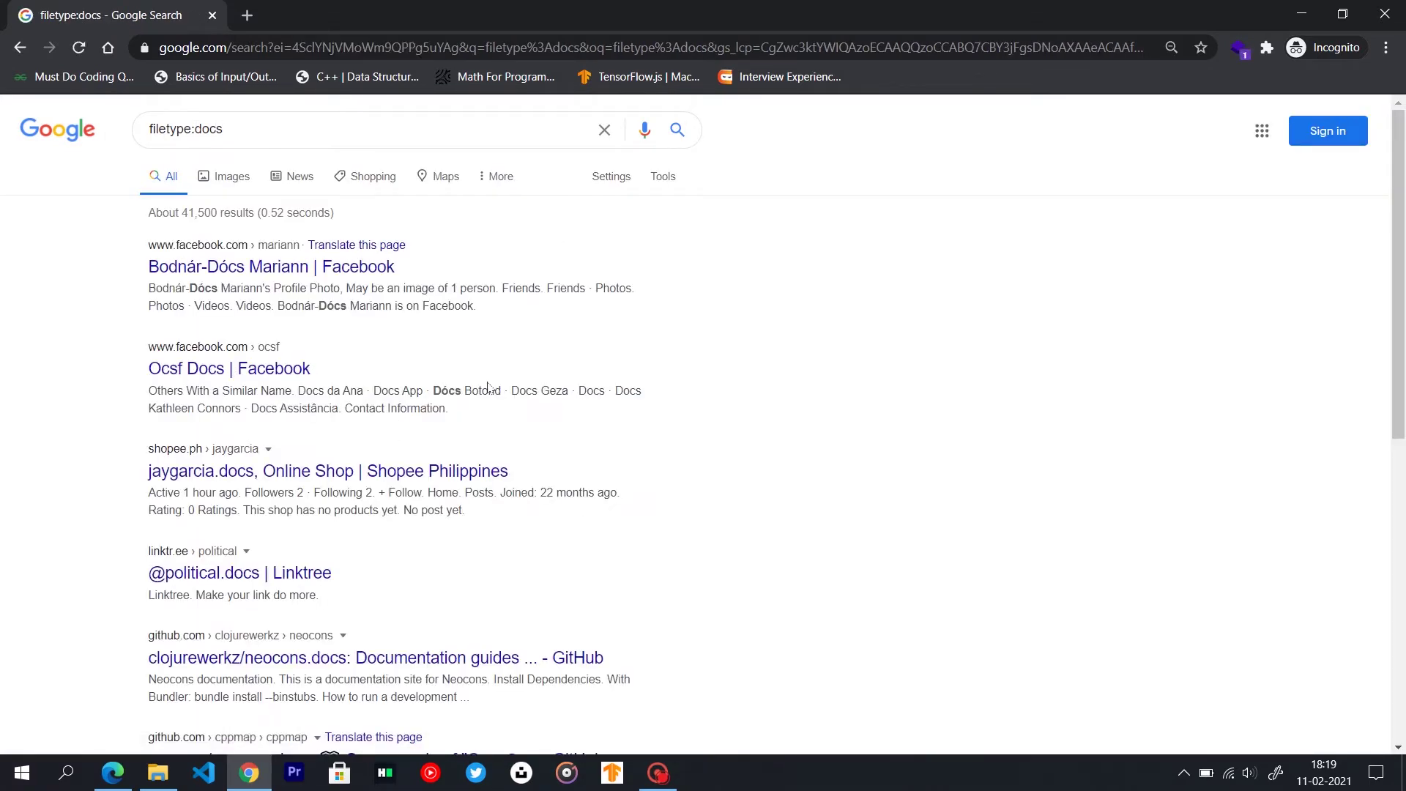
# Replace the whole filetype query with "related:linux" and run the search
pyautogui.scroll(-2, 398, 367)
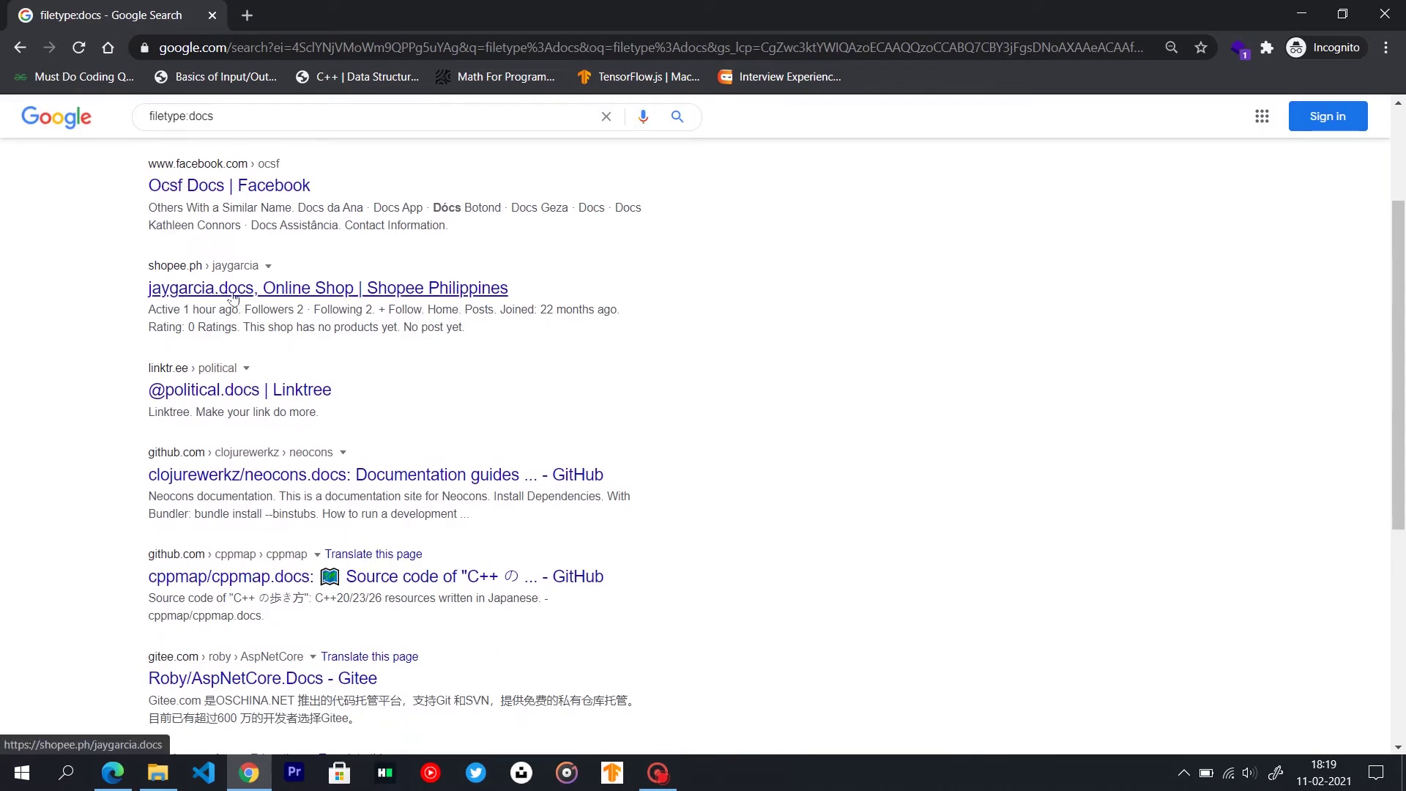
pyautogui.scroll(-1, 601, 323)
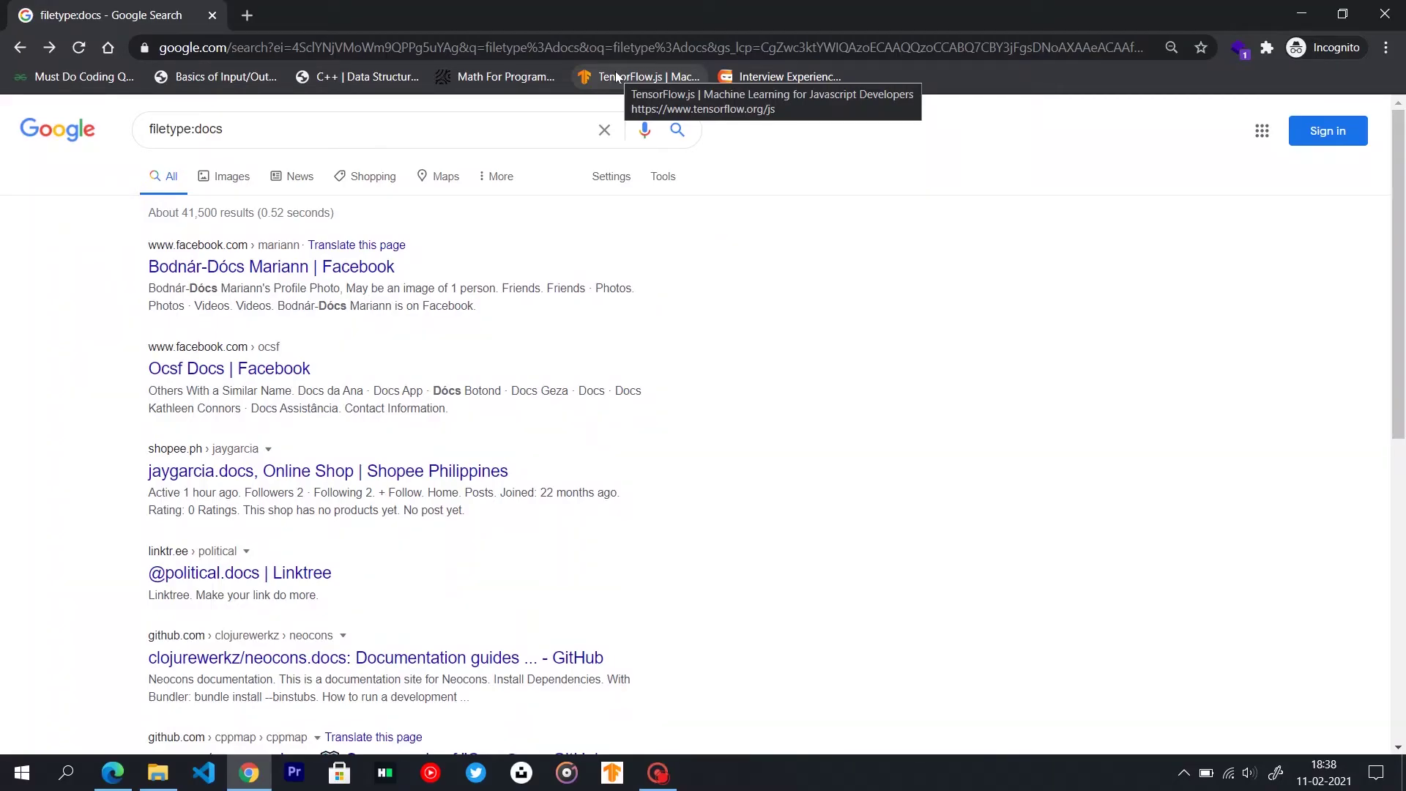
pyautogui.moveTo(233, 126); pyautogui.dragTo(148, 124)
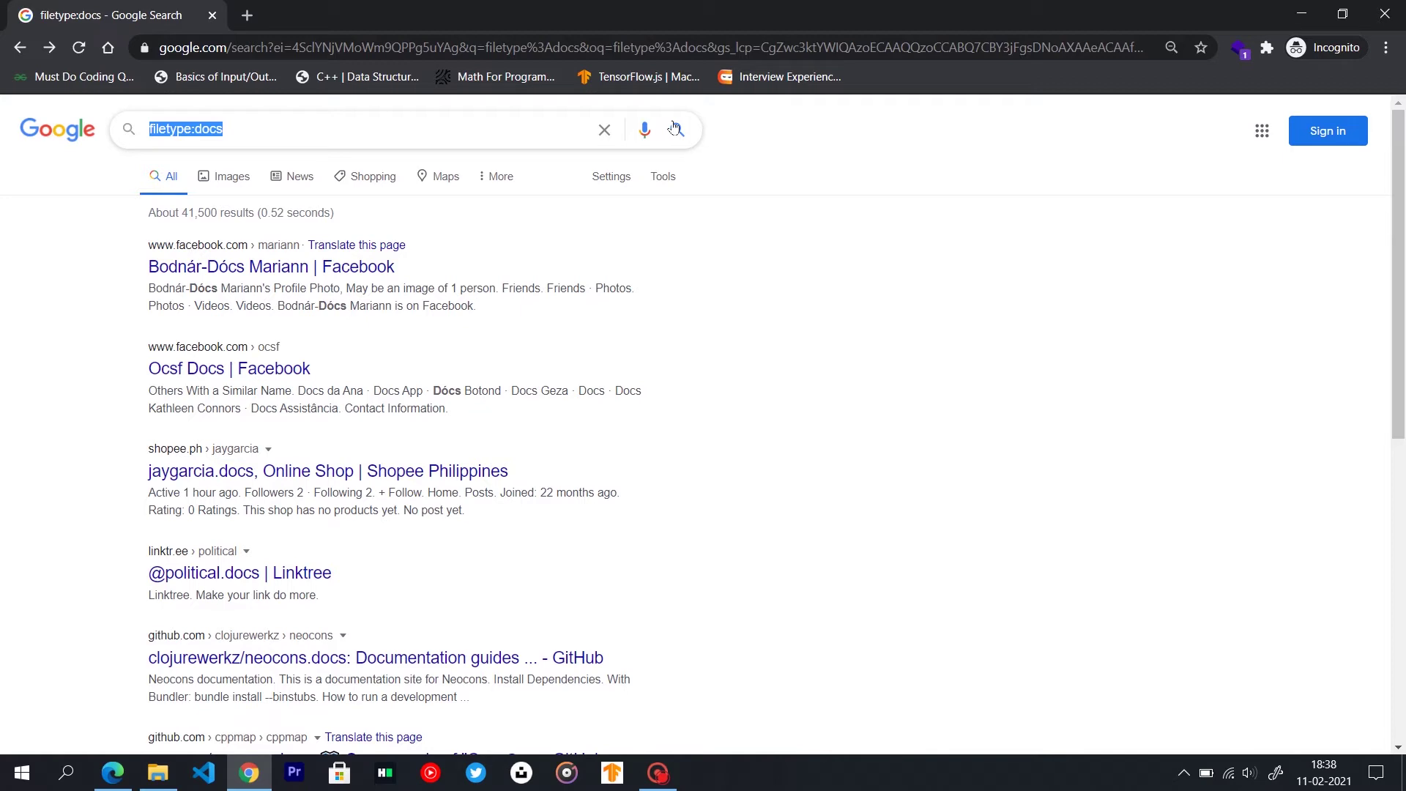
pyautogui.write('related')
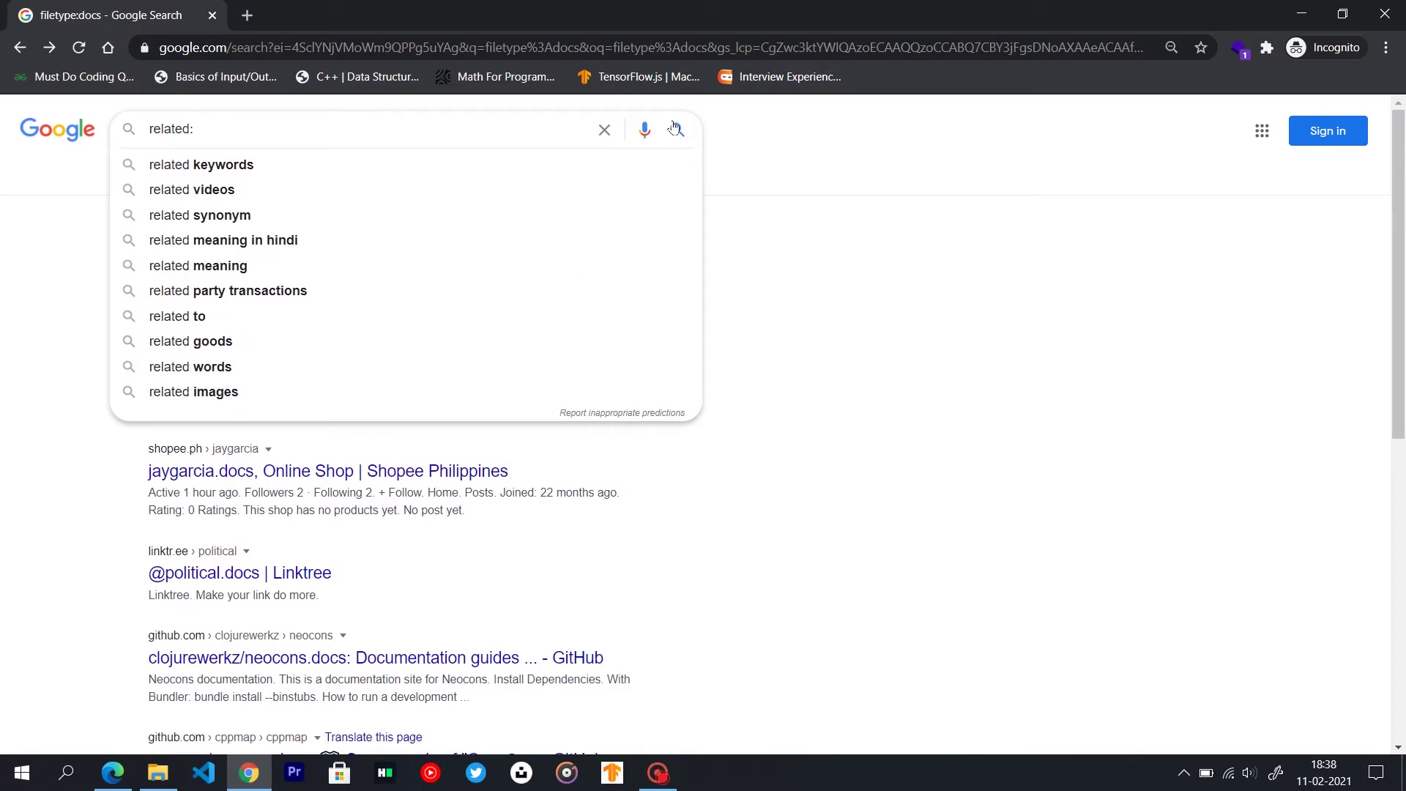
pyautogui.write(':linux')
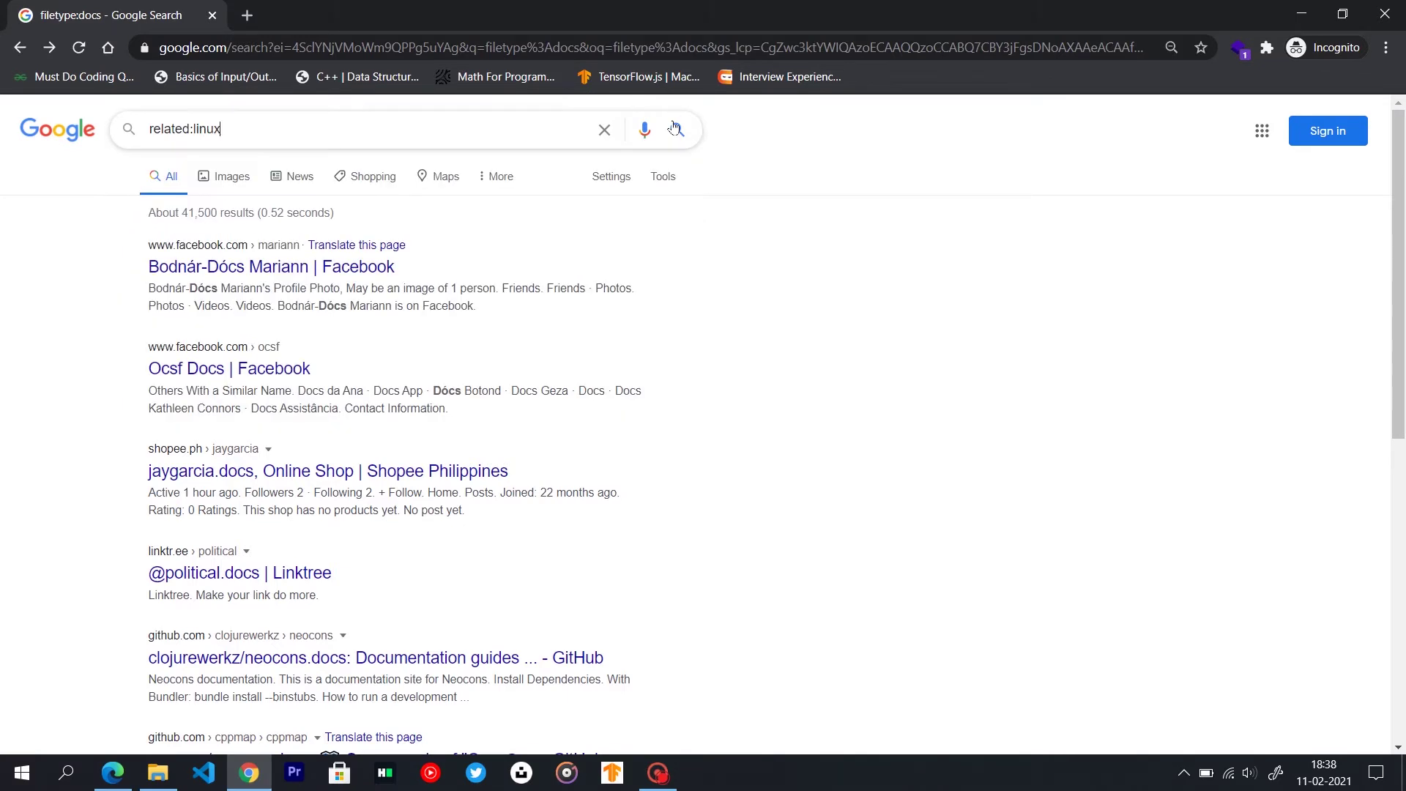
pyautogui.click(675, 129)
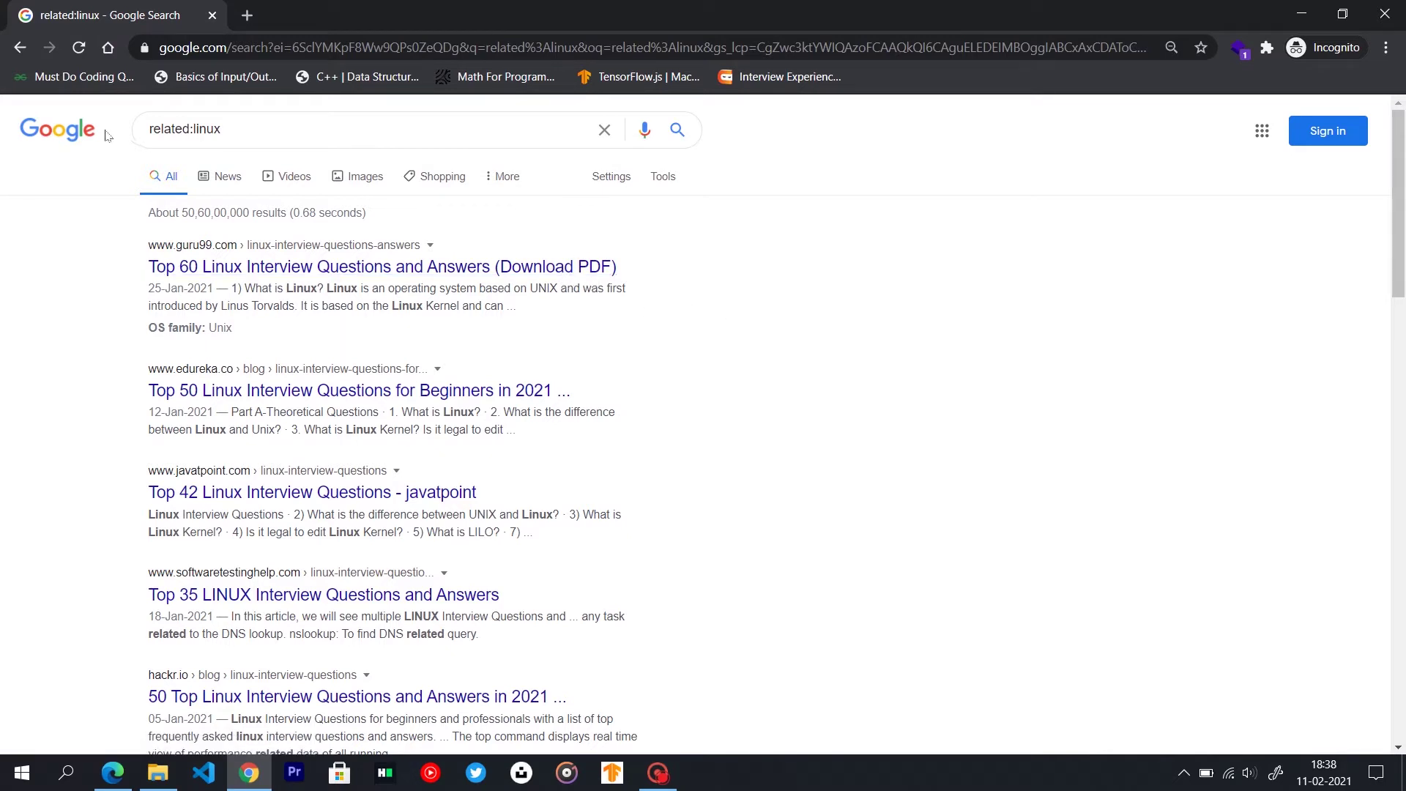
# Change the term in the related query to sports, search for "related:sports" and look over the results
pyautogui.click(246, 128)
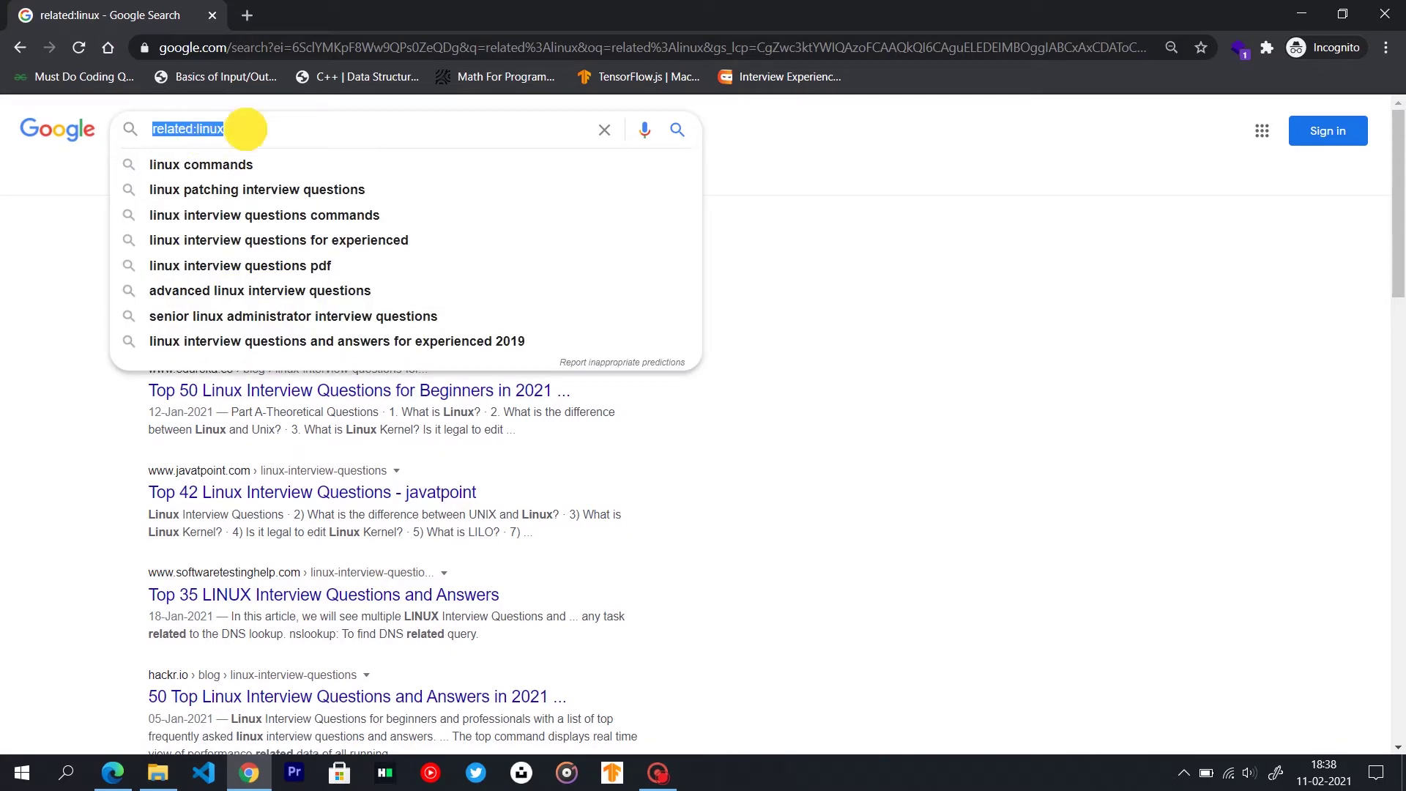
pyautogui.click(261, 126)
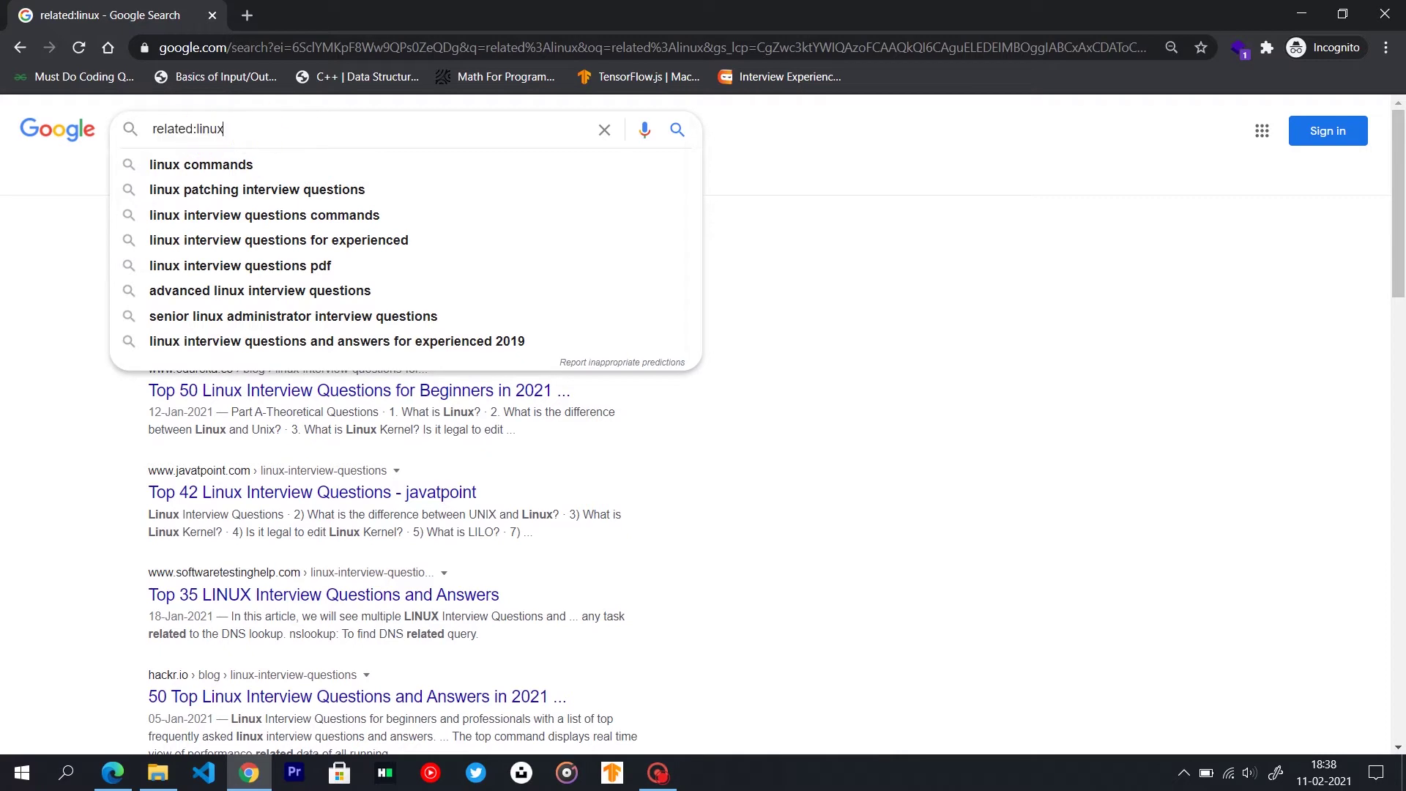
pyautogui.press('BackSpace')
pyautogui.press('BackSpace')
pyautogui.press('BackSpace')
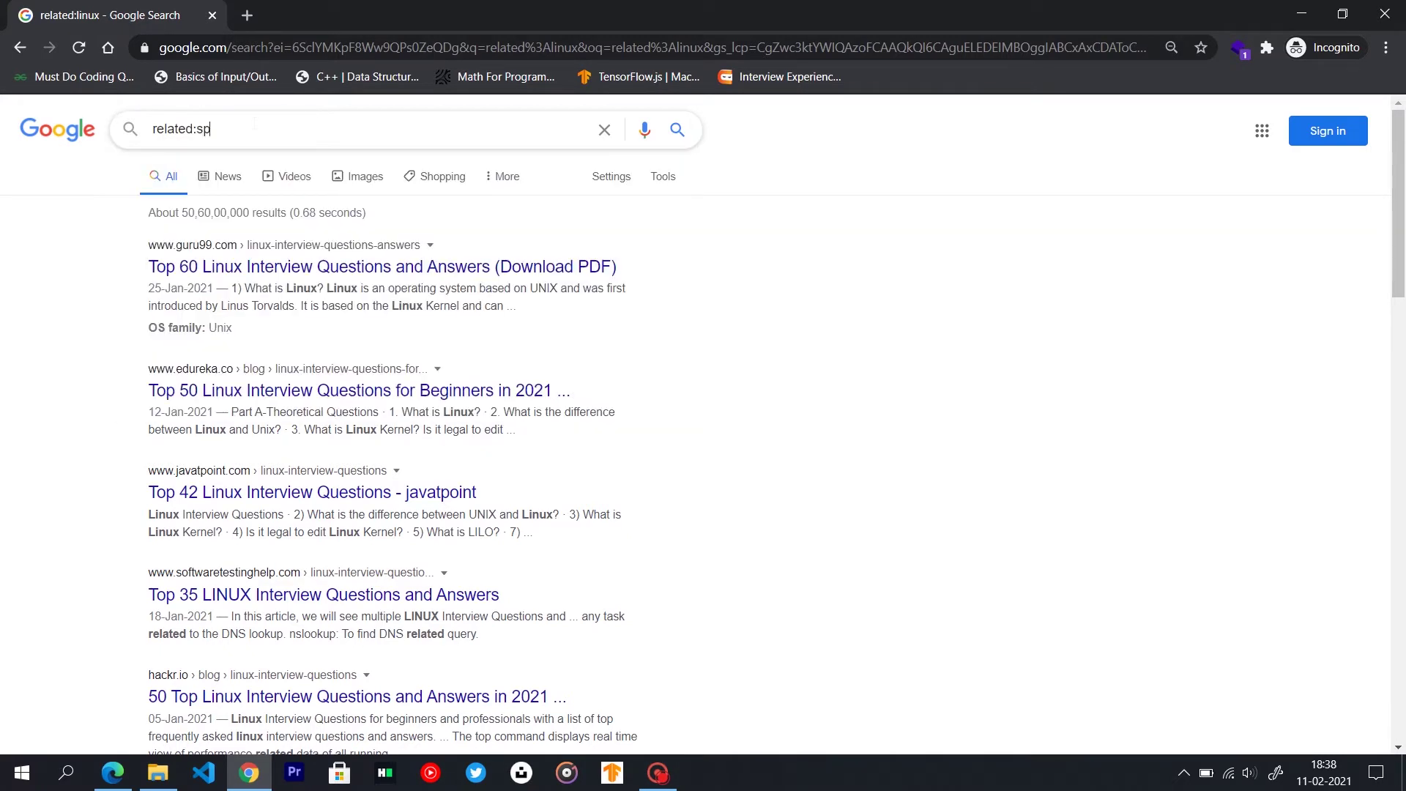
pyautogui.press('Return')
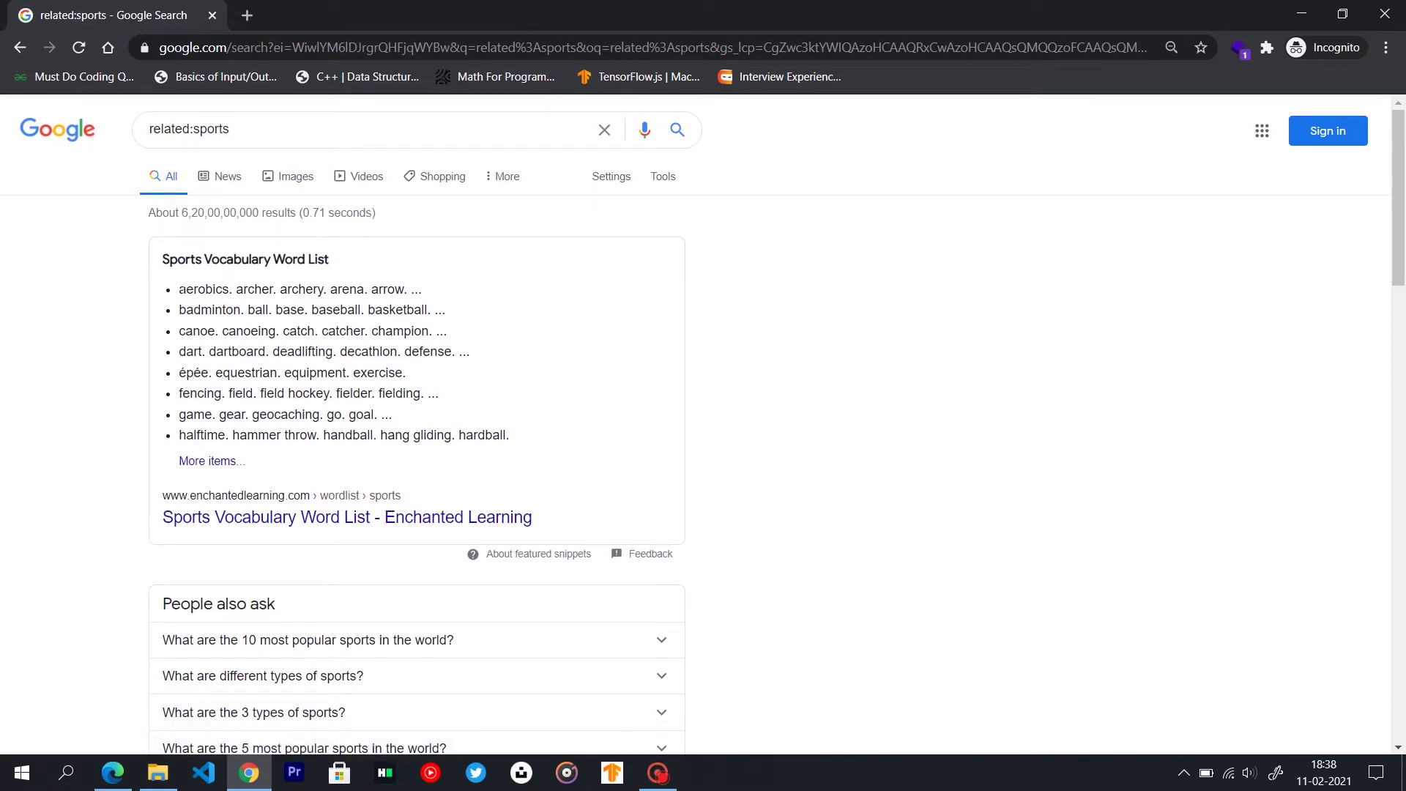
pyautogui.moveTo(183, 290); pyautogui.dragTo(468, 453)
pyautogui.click(468, 453)
pyautogui.scroll(-1, 900, 453)
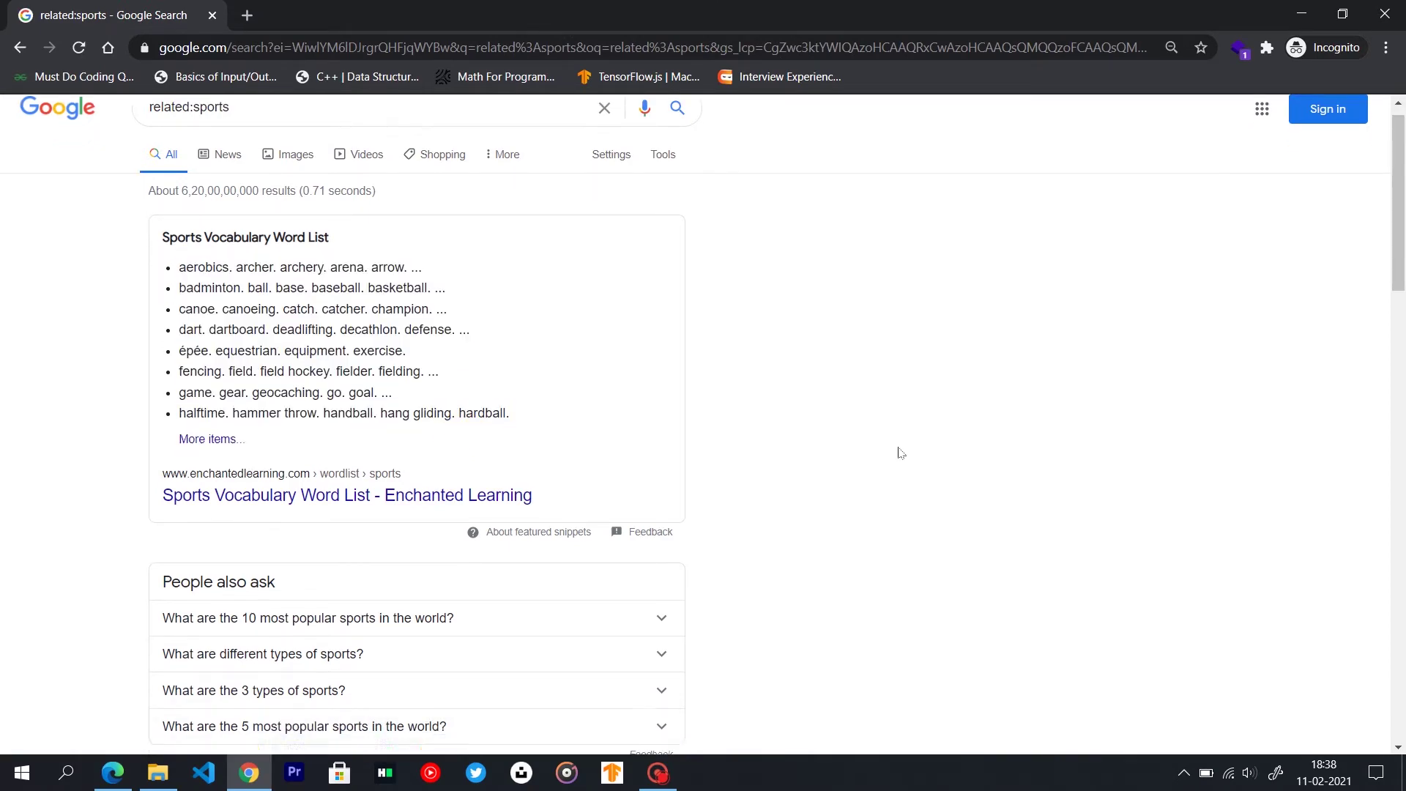
pyautogui.scroll(-9, 900, 448)
pyautogui.scroll(9, 899, 448)
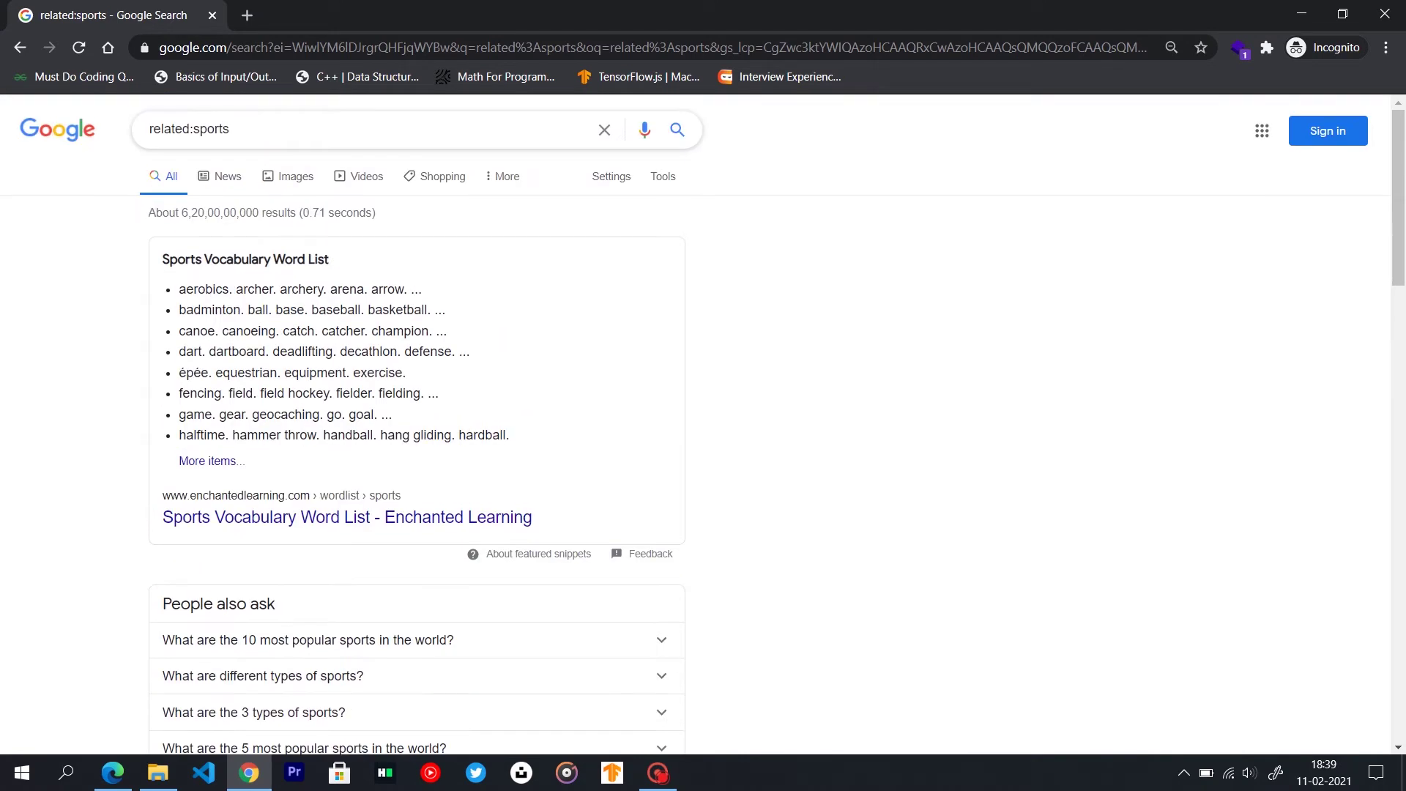
# Replace the word sports in the query with a website and search for "related:amazon.in"
pyautogui.moveTo(283, 133); pyautogui.dragTo(141, 134)
pyautogui.click(250, 137)
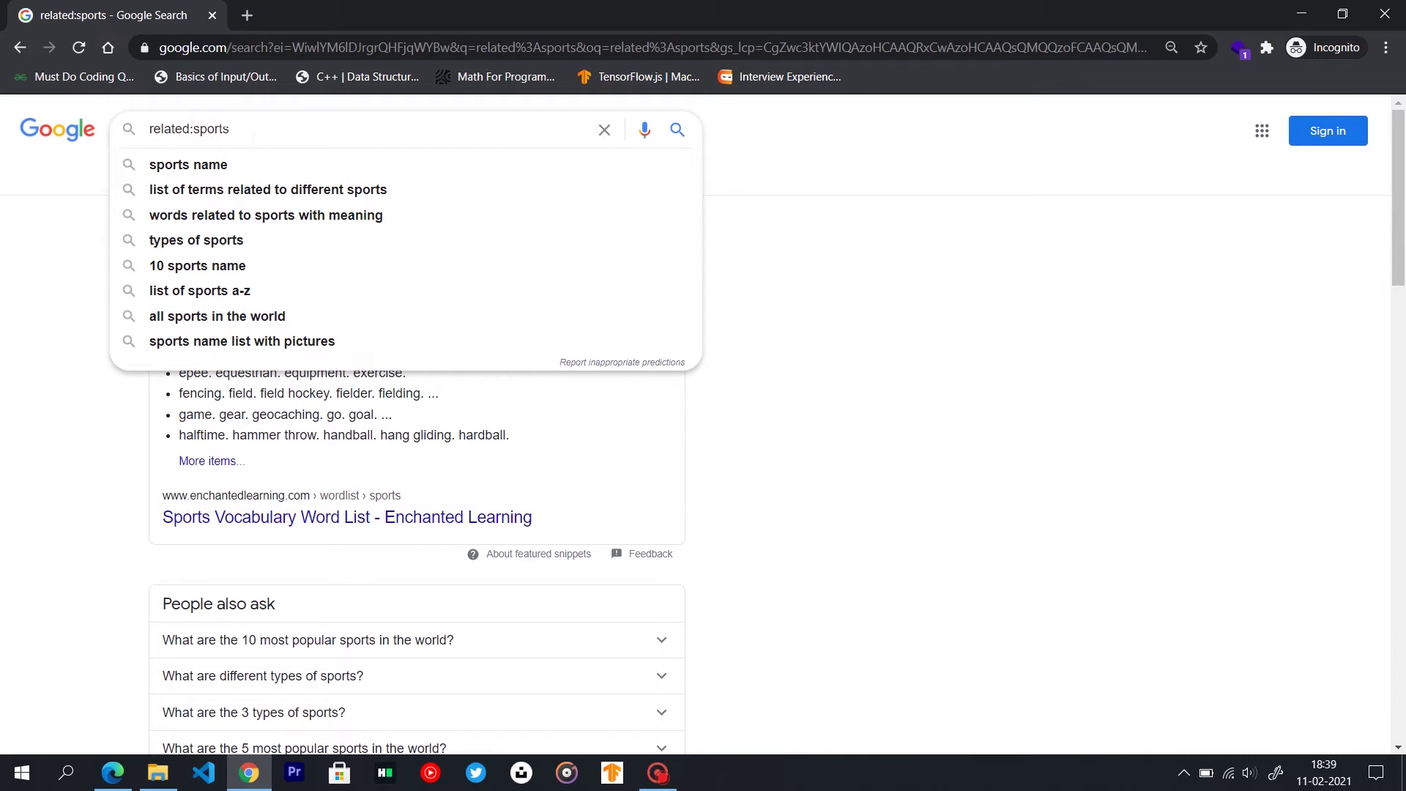
pyautogui.doubleClick(215, 129)
pyautogui.click(264, 129)
pyautogui.moveTo(194, 129); pyautogui.dragTo(245, 121)
pyautogui.write('amazon.in')
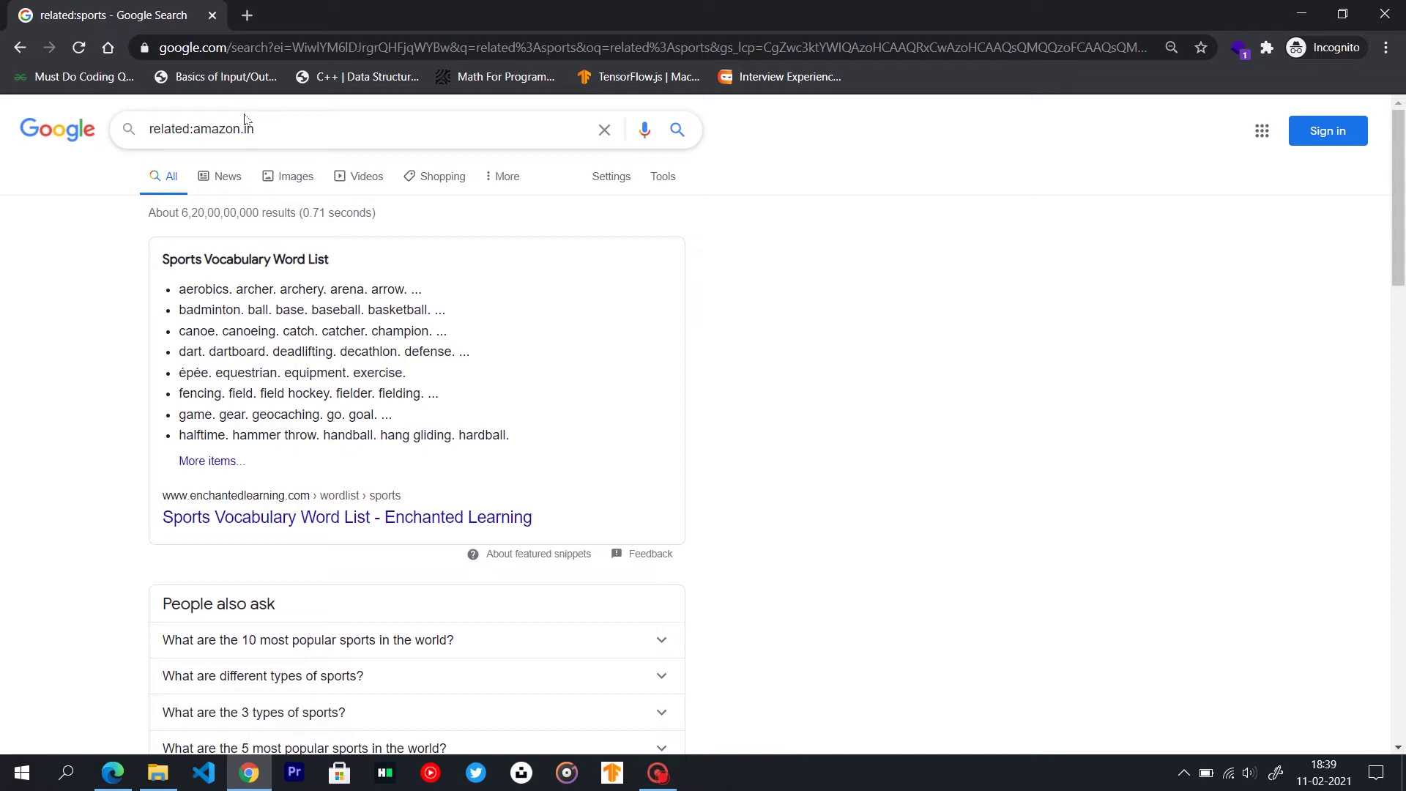
pyautogui.press('Return')
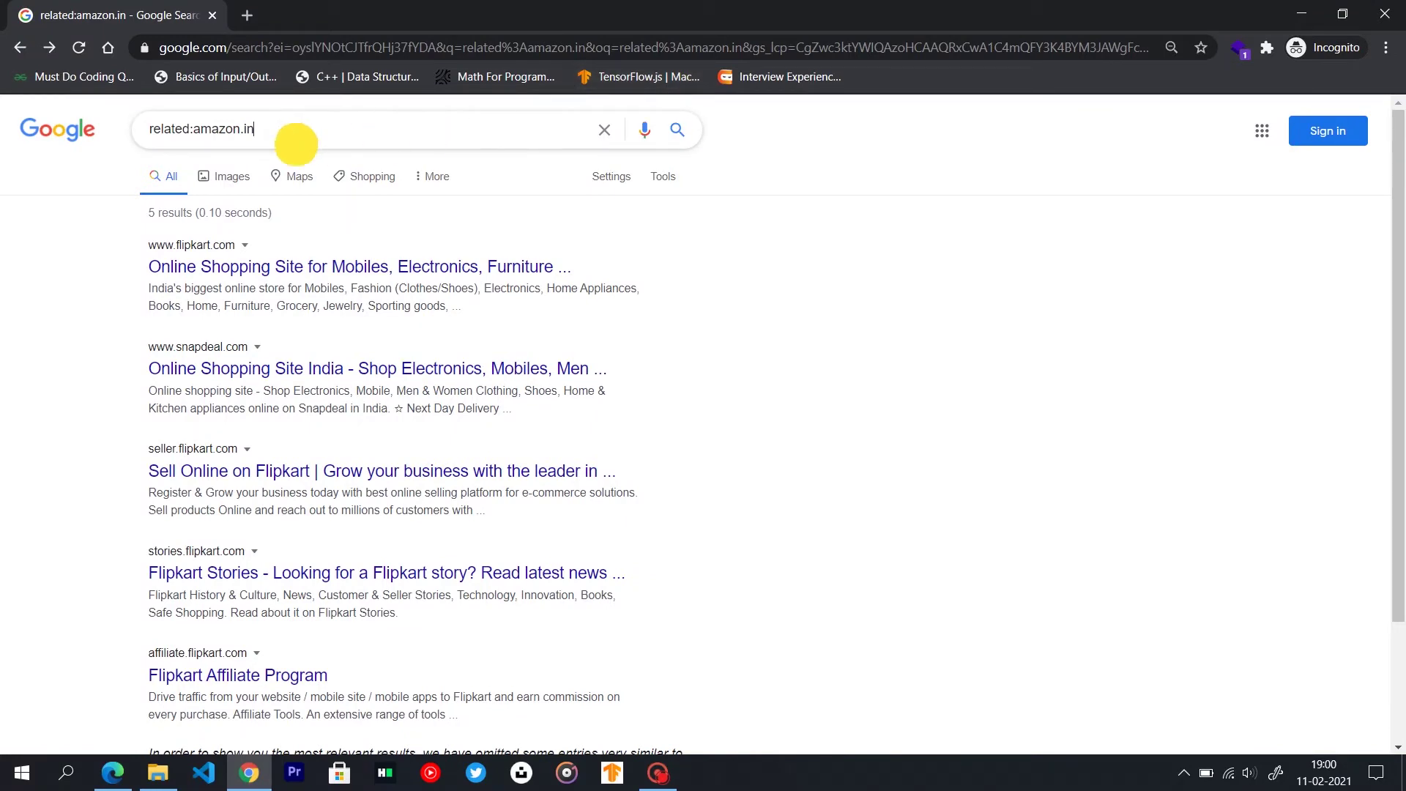
# Replace the whole related query with "index of hack" and run the search
pyautogui.tripleClick(292, 139)
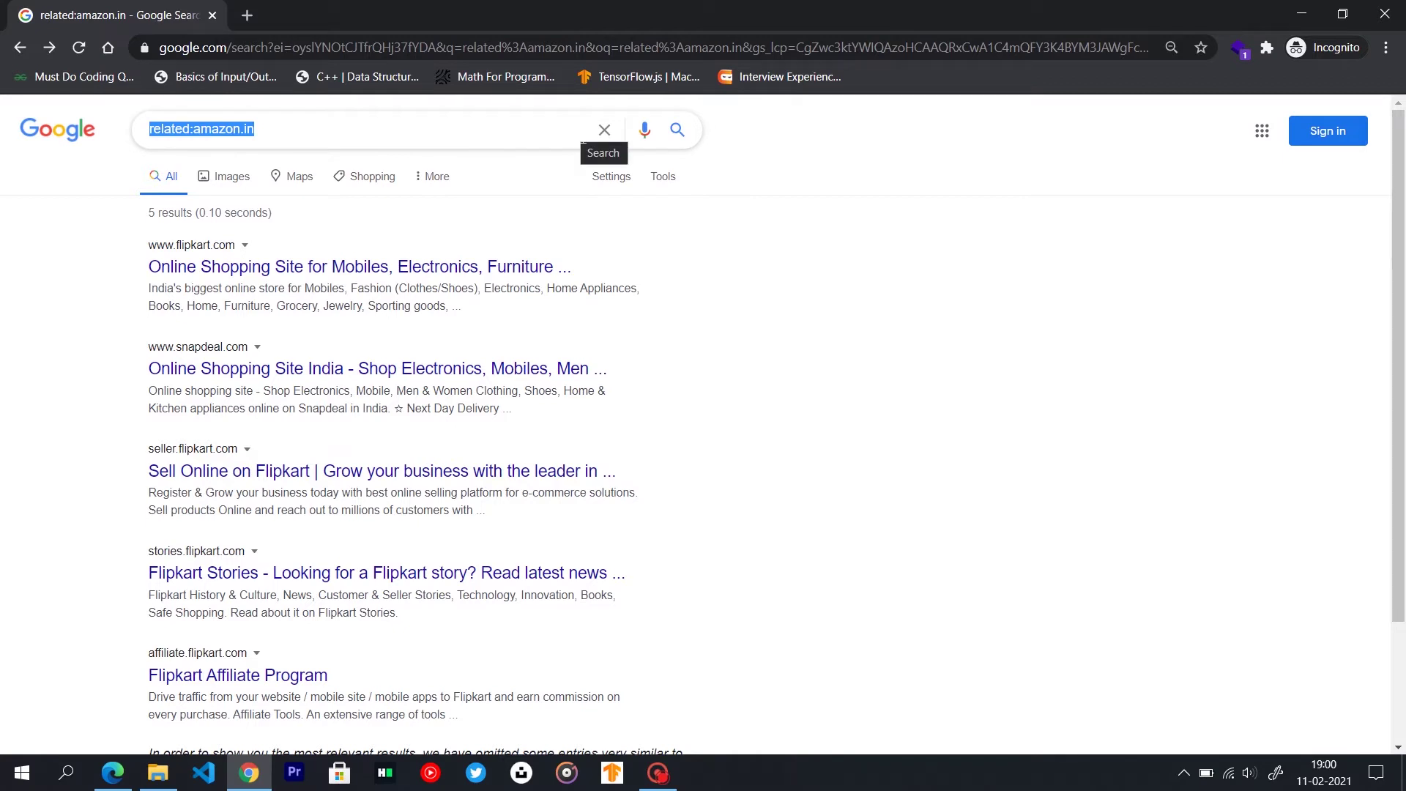
pyautogui.write('index ')
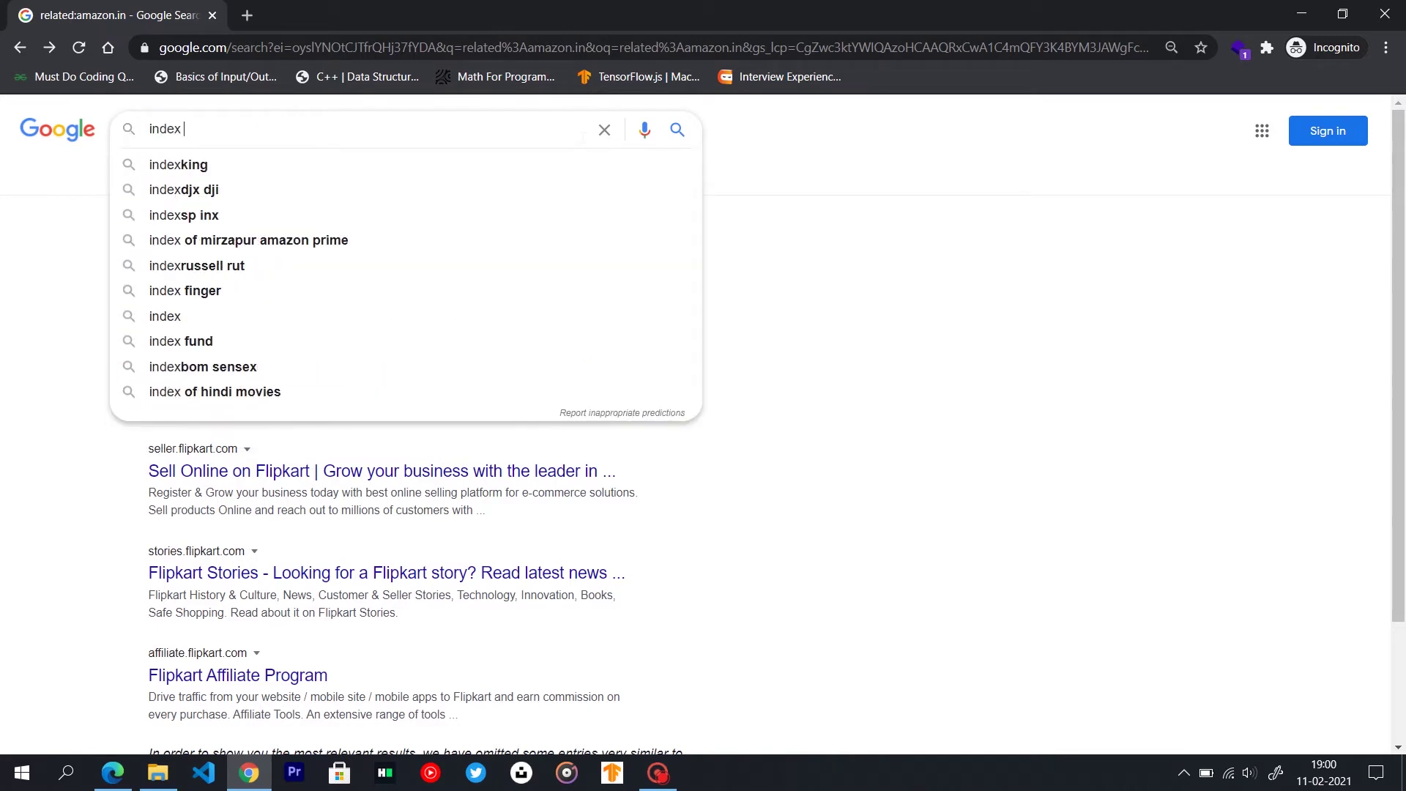
pyautogui.write('of hack')
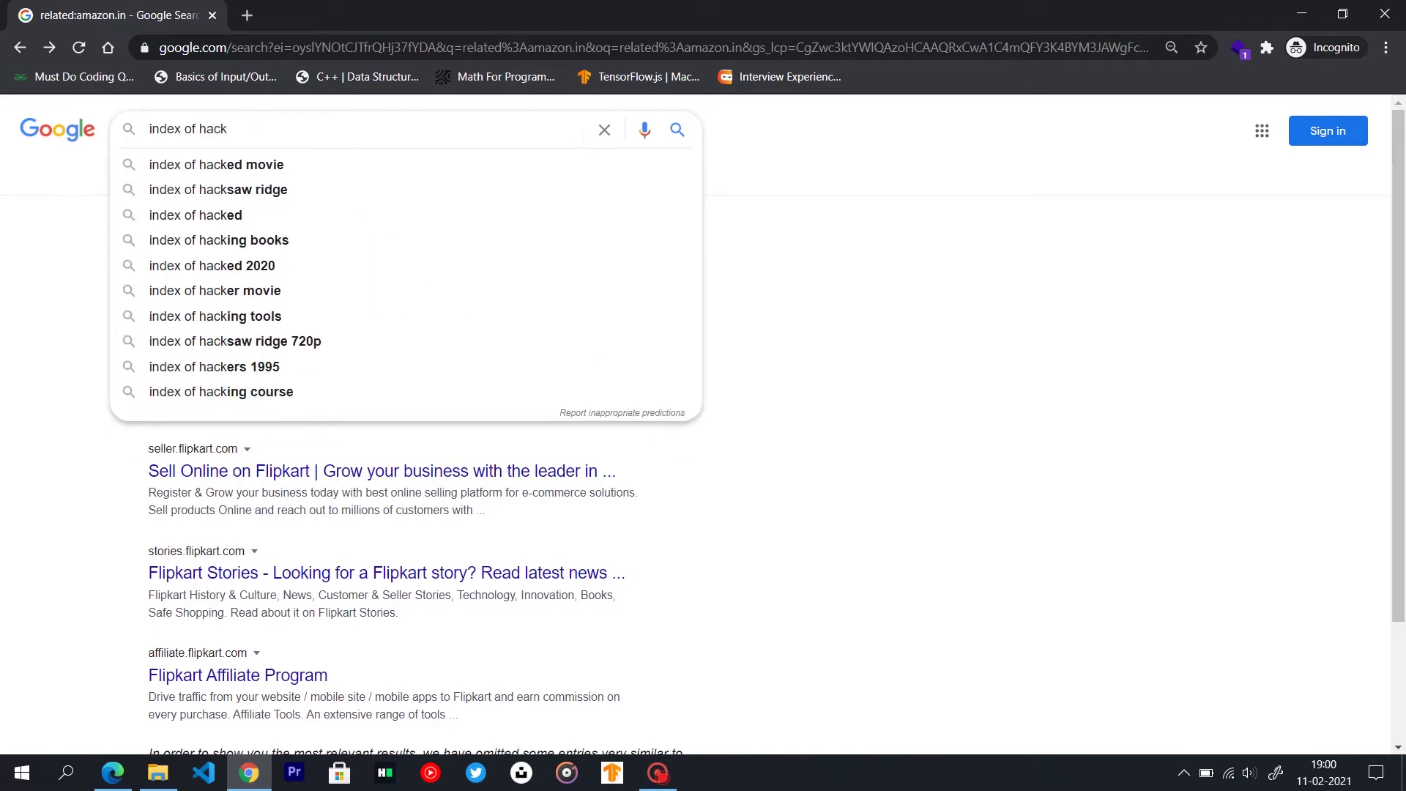
pyautogui.press('Return')
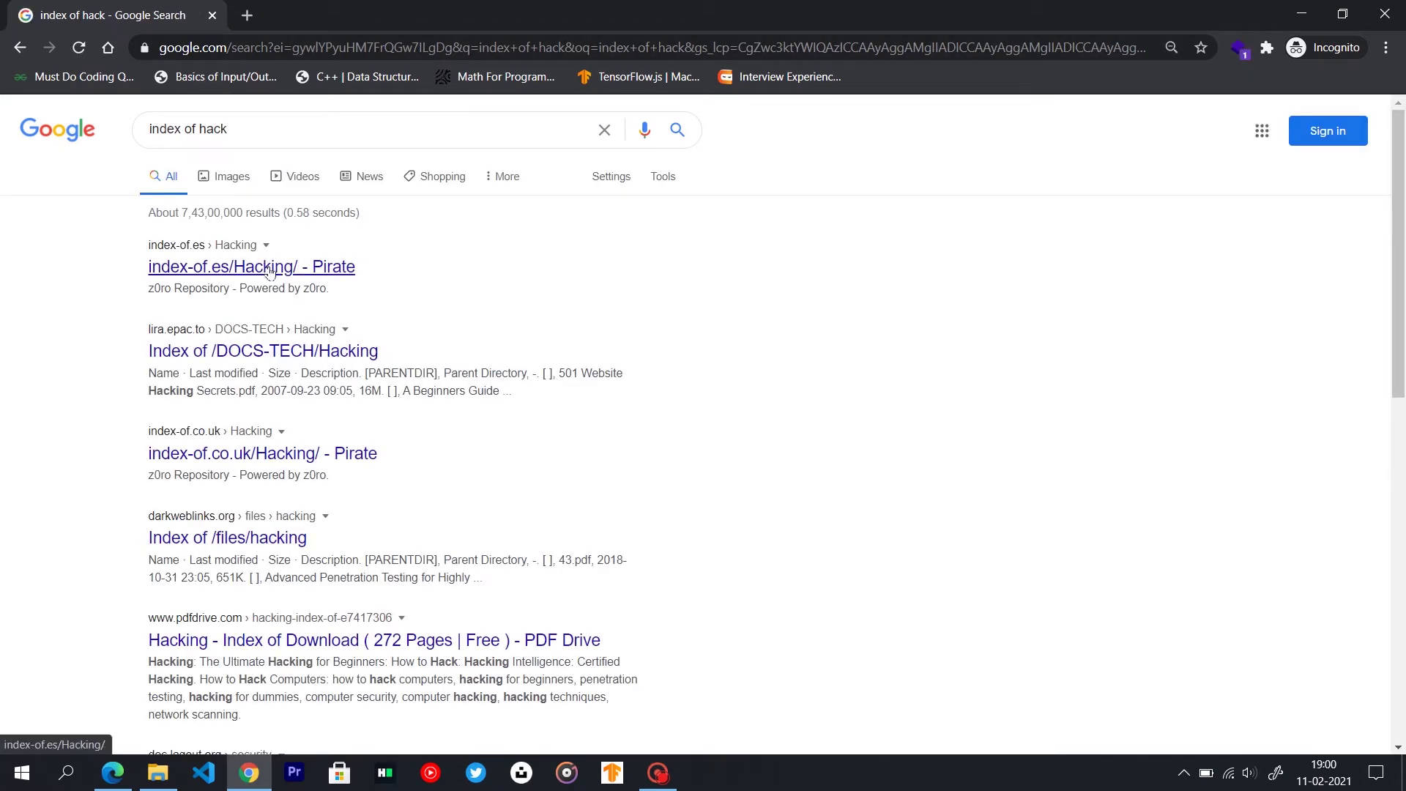
# Open the index-of.es/Hacking result in a new tab, look through its folder listing and close the tab
pyautogui.middleClick(272, 273)
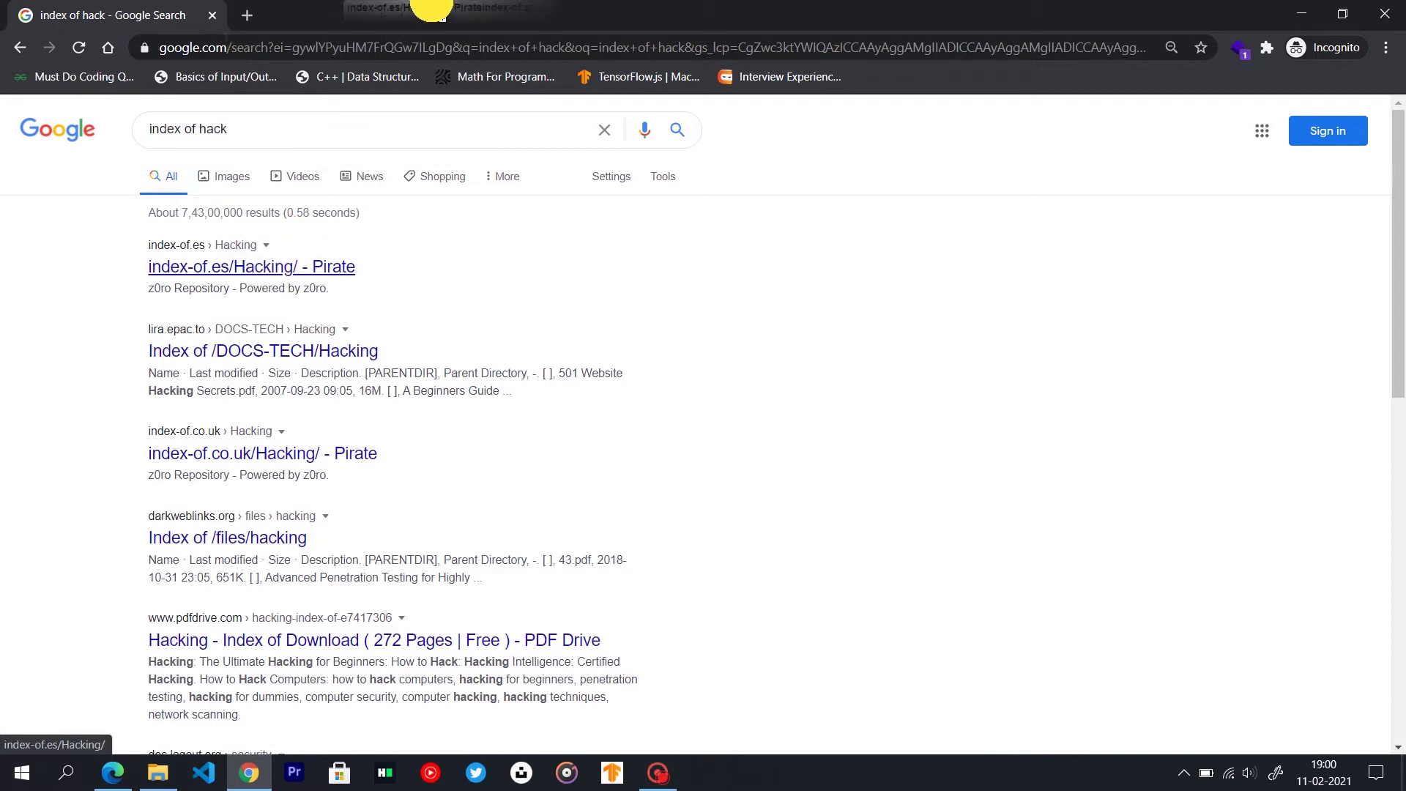
pyautogui.click(352, 14)
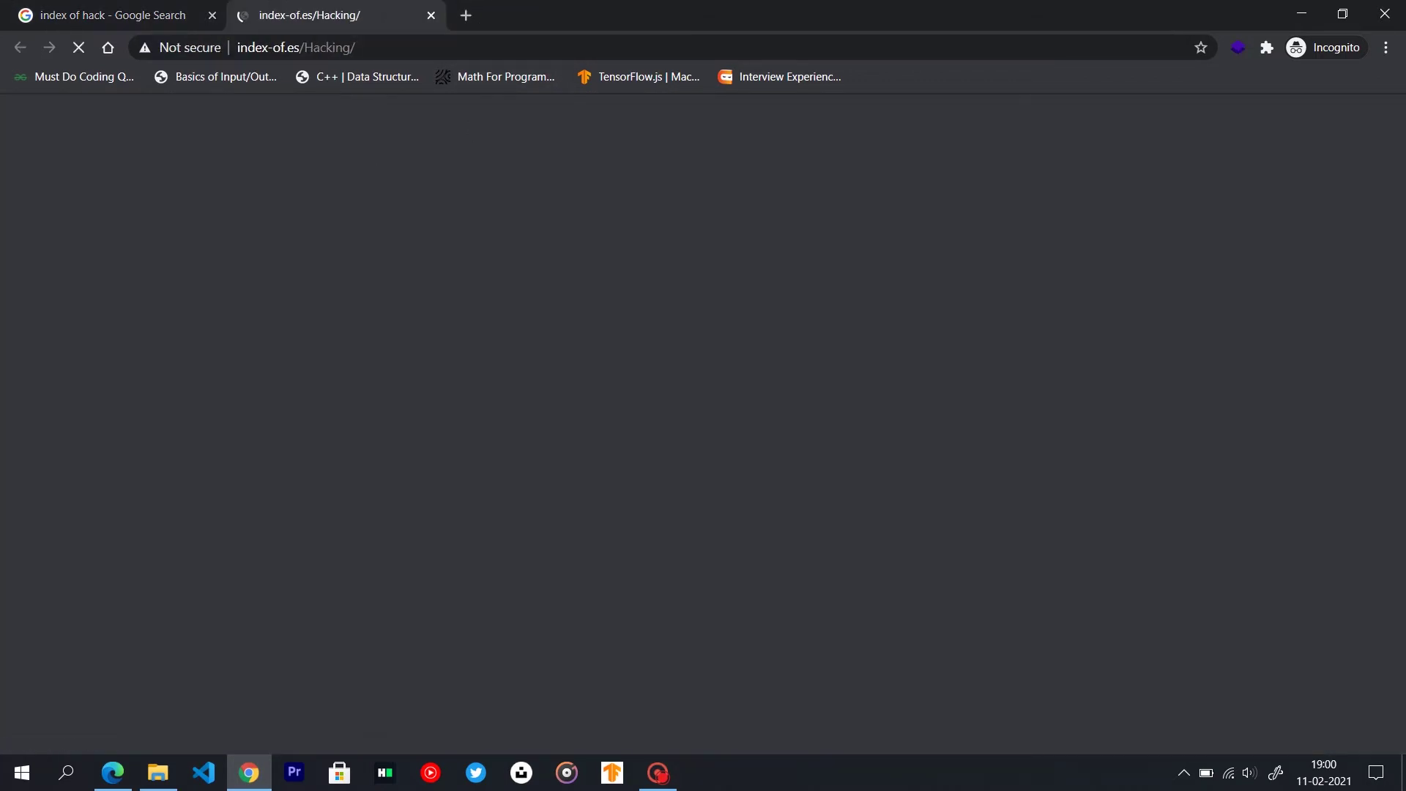
pyautogui.scroll(-9, 787, 484)
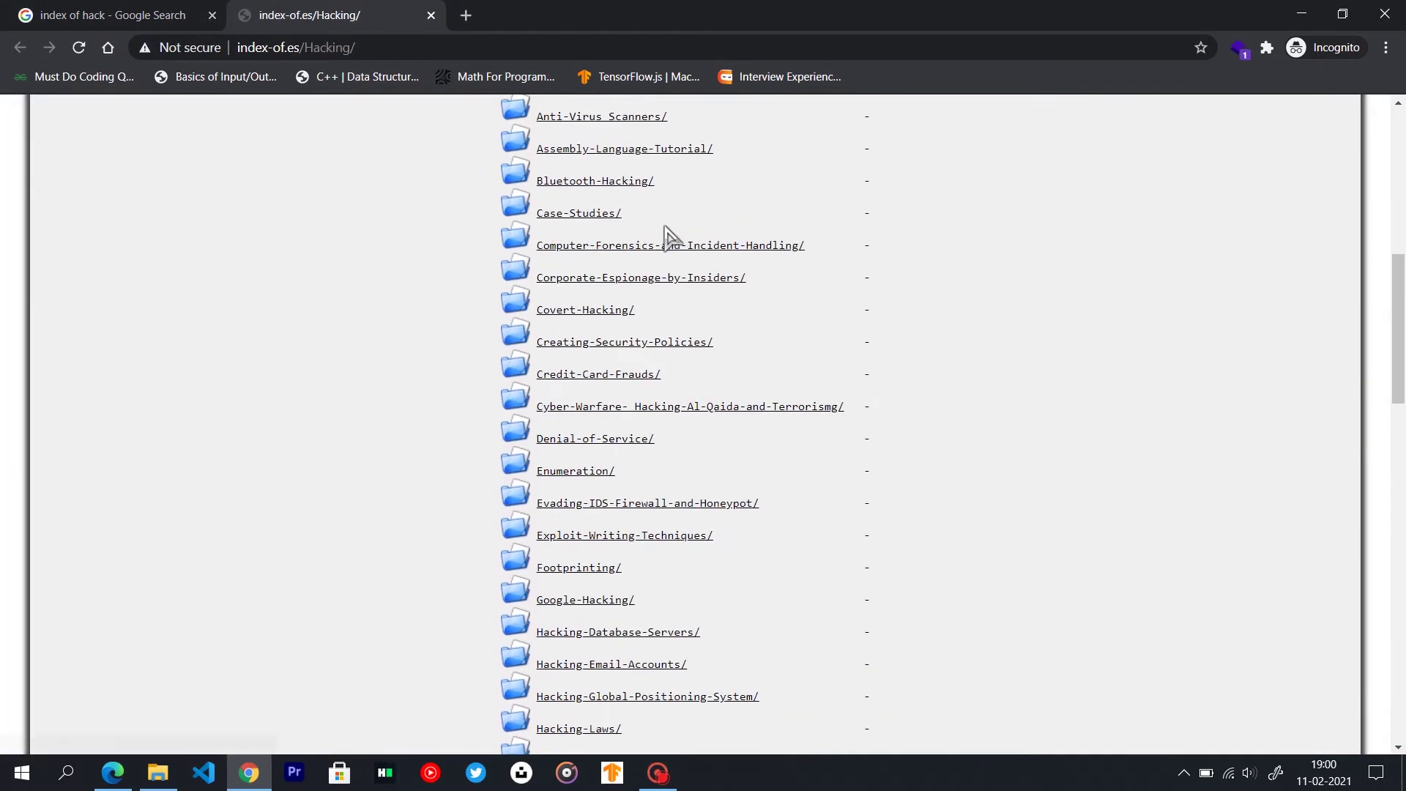
pyautogui.scroll(9, 980, 373)
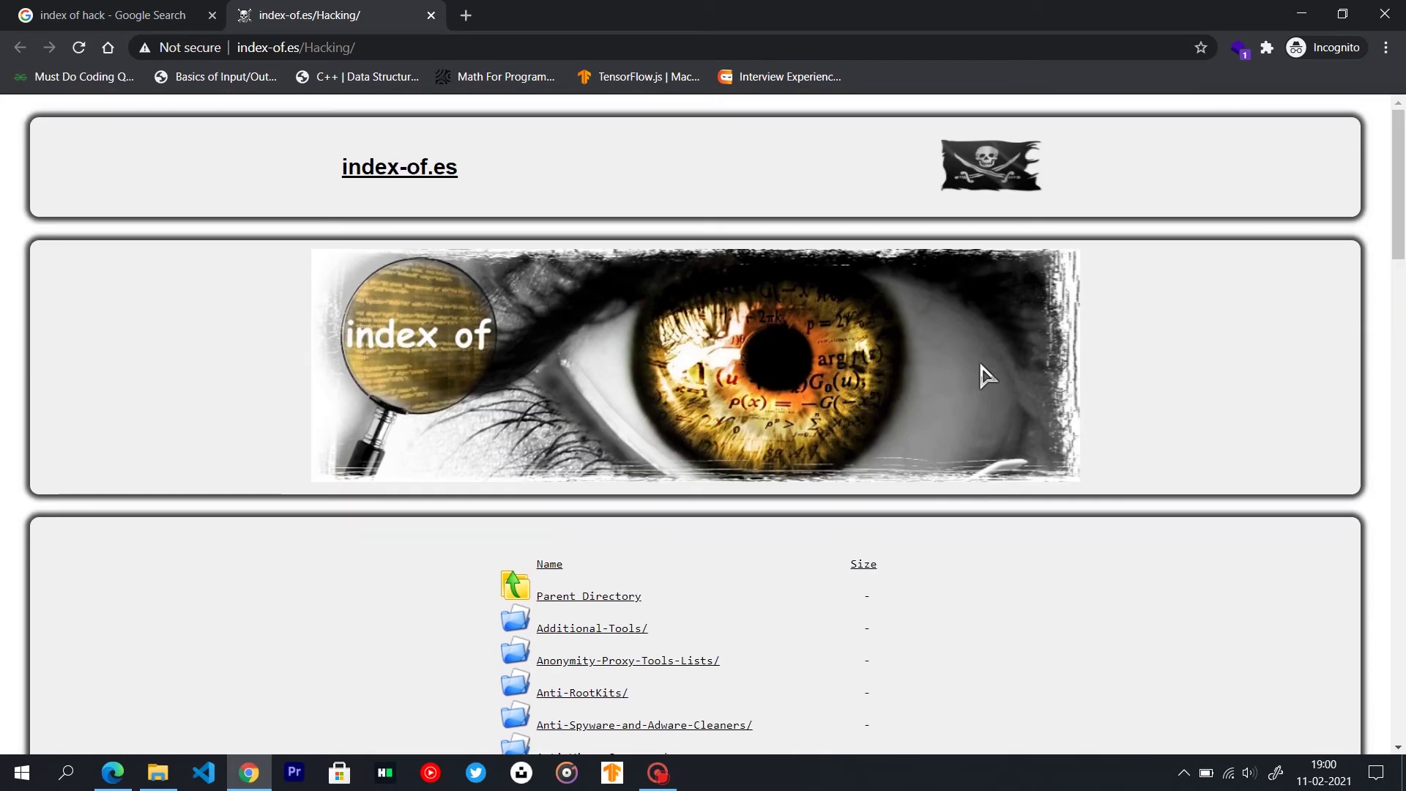
pyautogui.scroll(-8, 865, 447)
pyautogui.scroll(-7, 865, 462)
pyautogui.scroll(15, 866, 310)
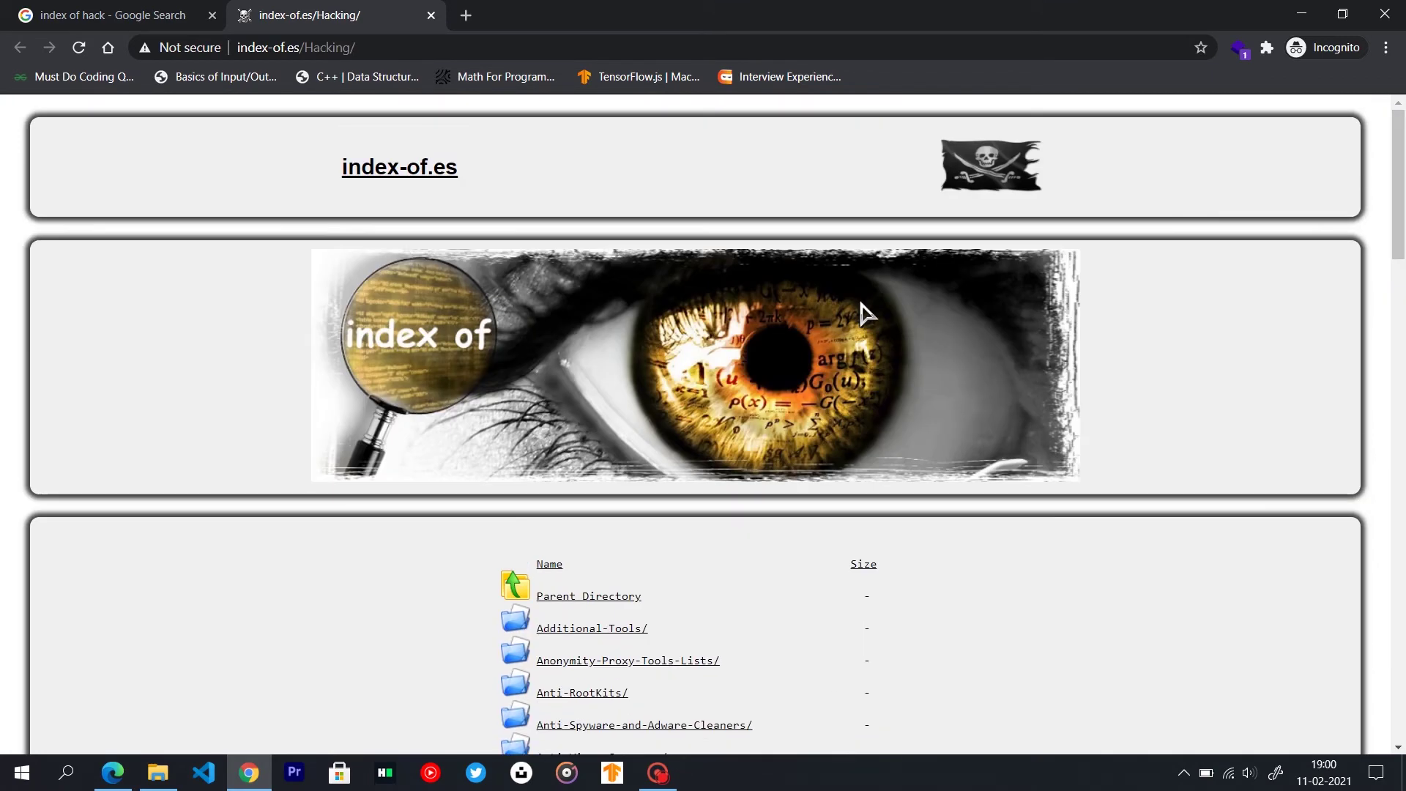
pyautogui.click(431, 16)
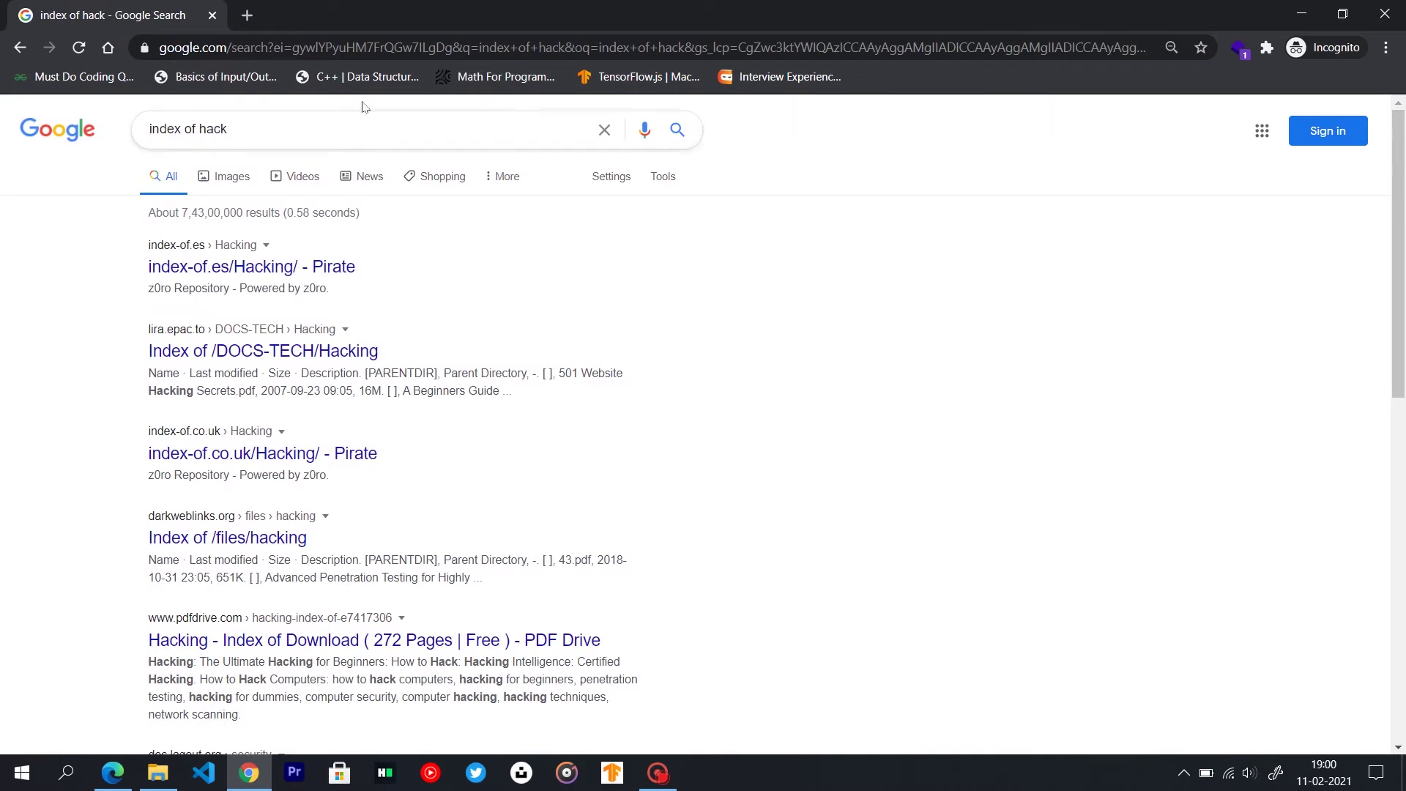
# Search for "index of scam 1992" instead of hack and briefly view the j4uvod.club directory listing in a separate tab
pyautogui.moveTo(263, 120); pyautogui.dragTo(200, 117)
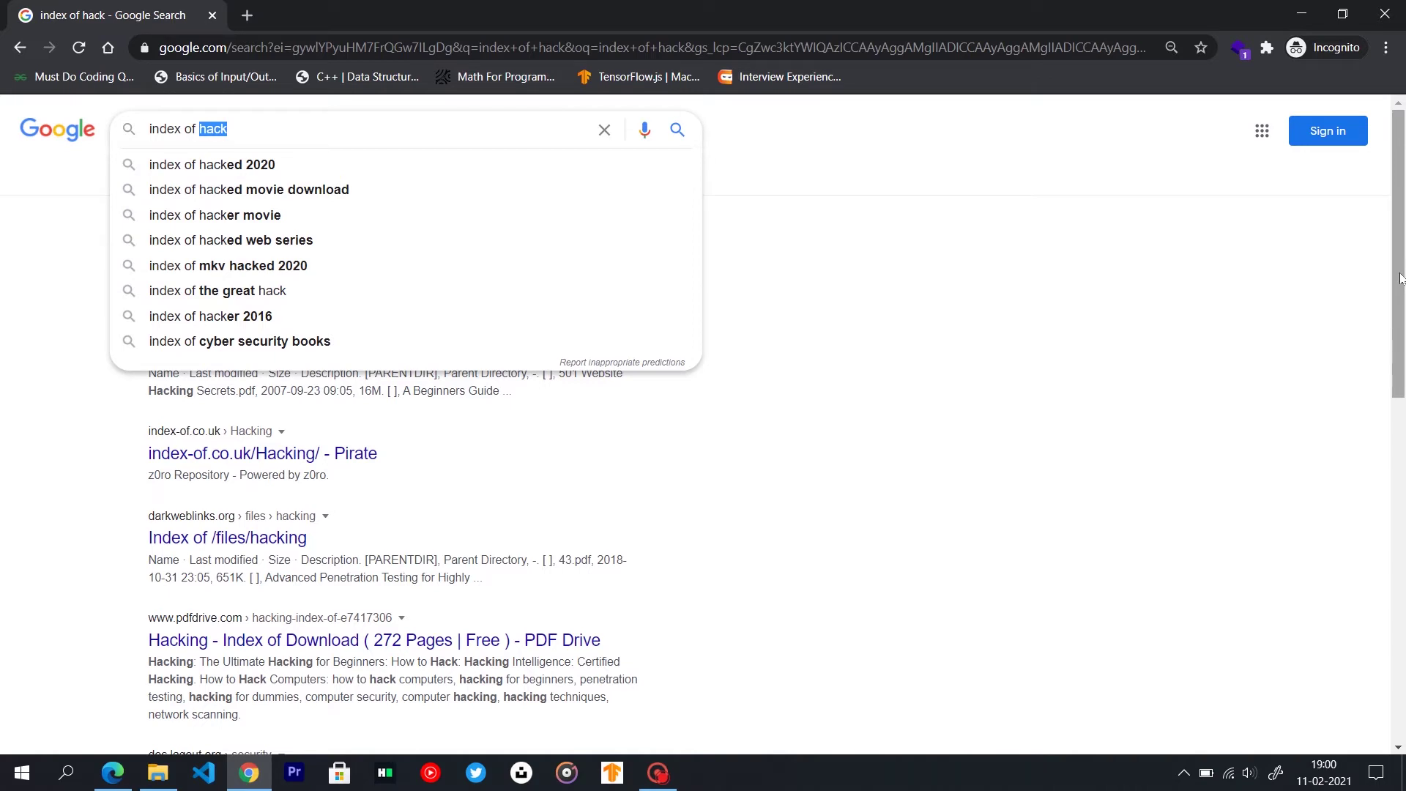
pyautogui.write('scam 1992')
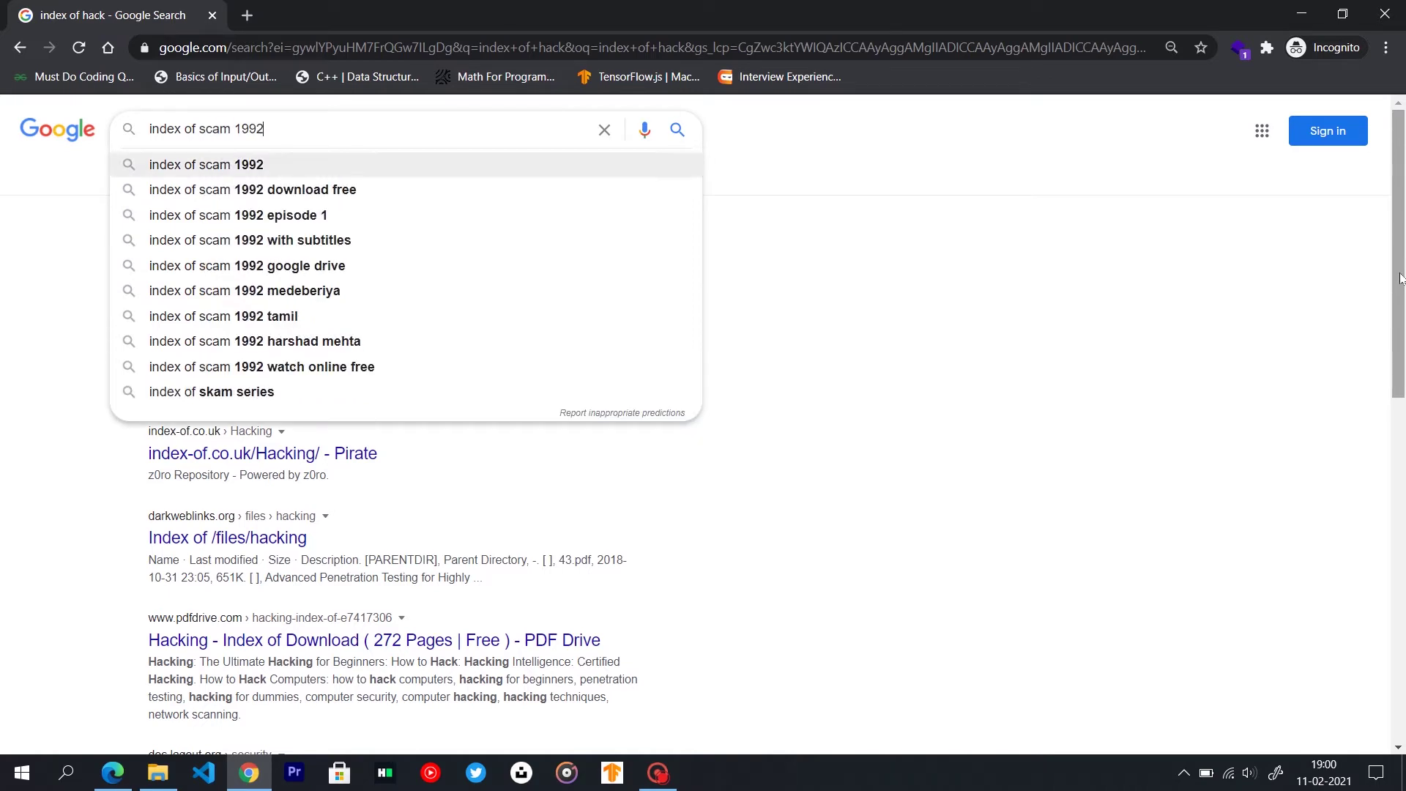
pyautogui.press('Return')
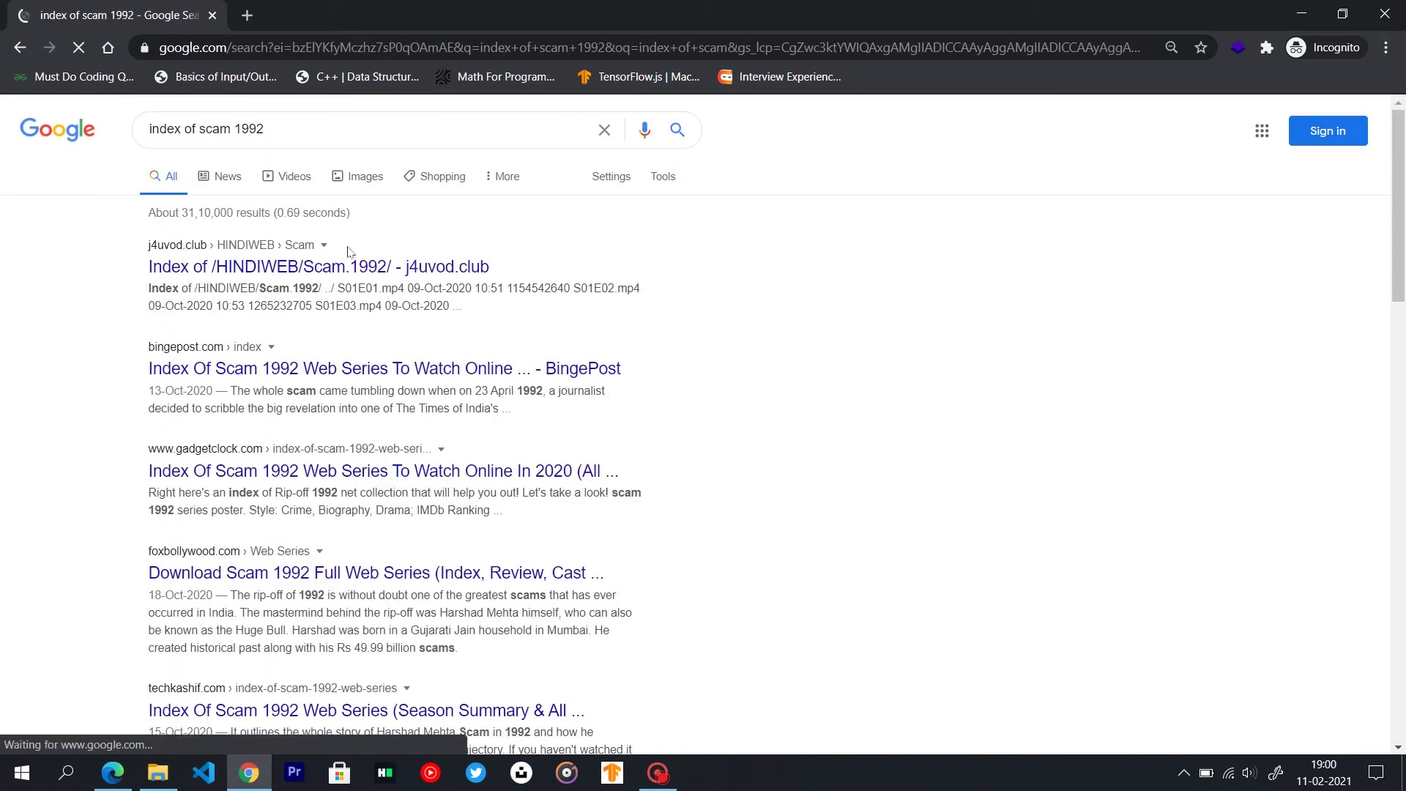
pyautogui.click(352, 267)
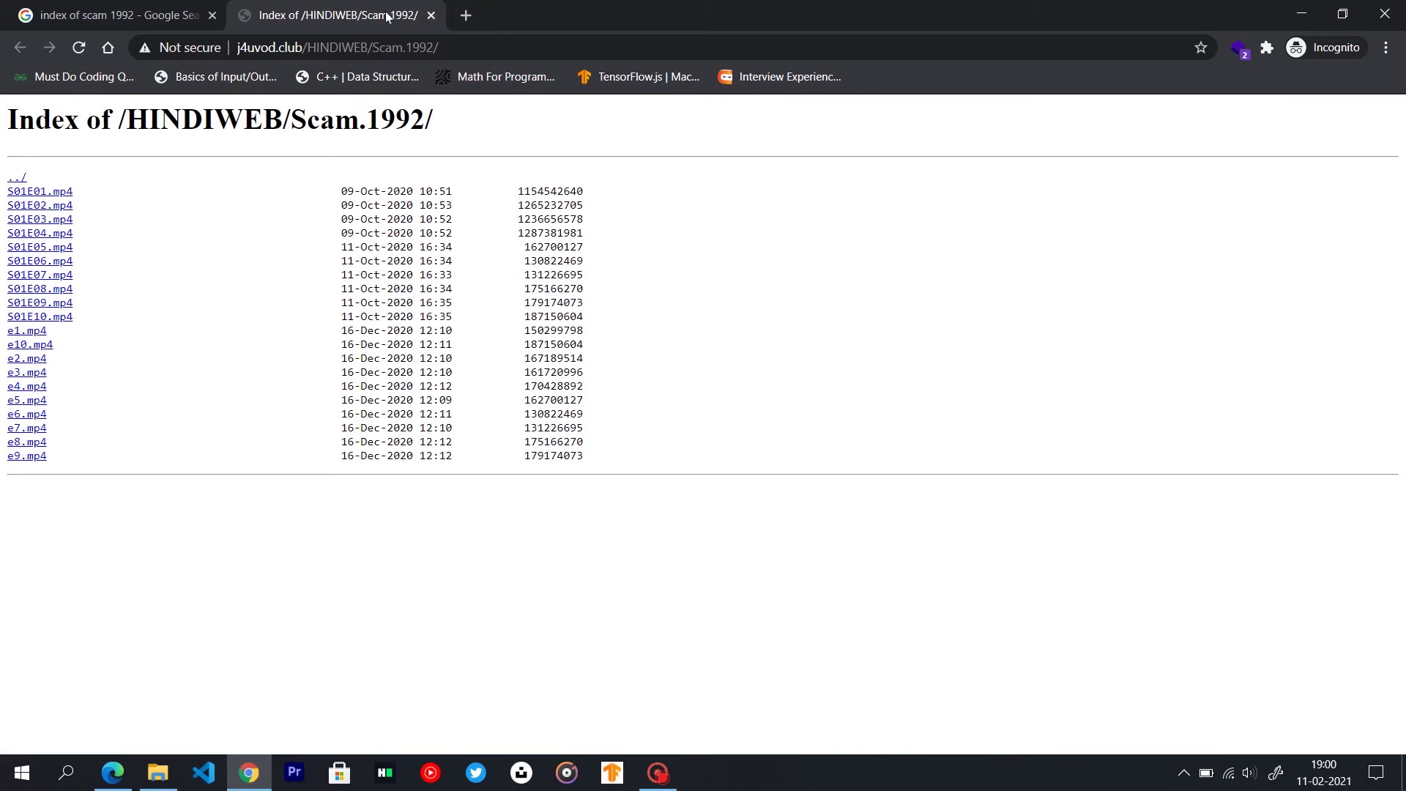
pyautogui.click(430, 15)
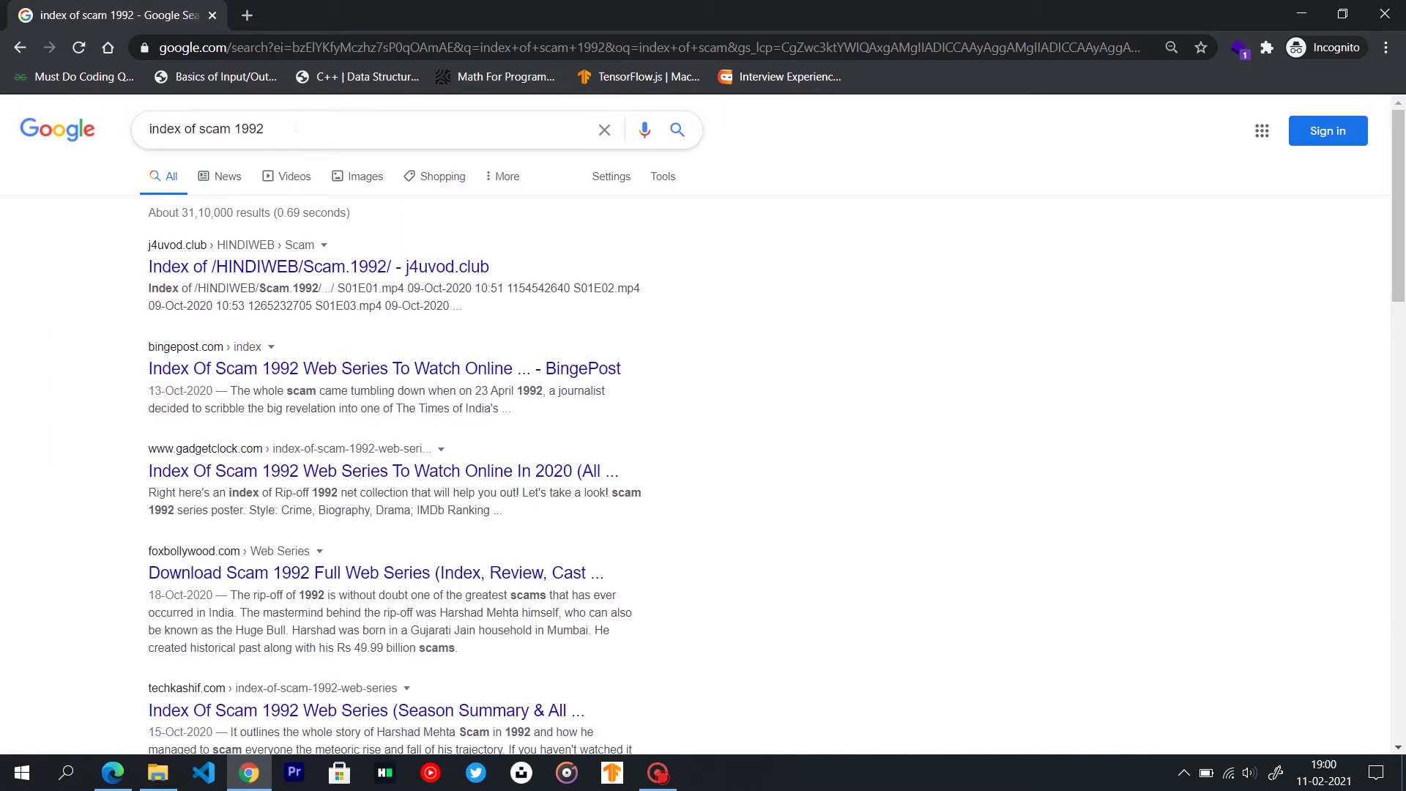
pyautogui.moveTo(295, 128); pyautogui.dragTo(199, 134)
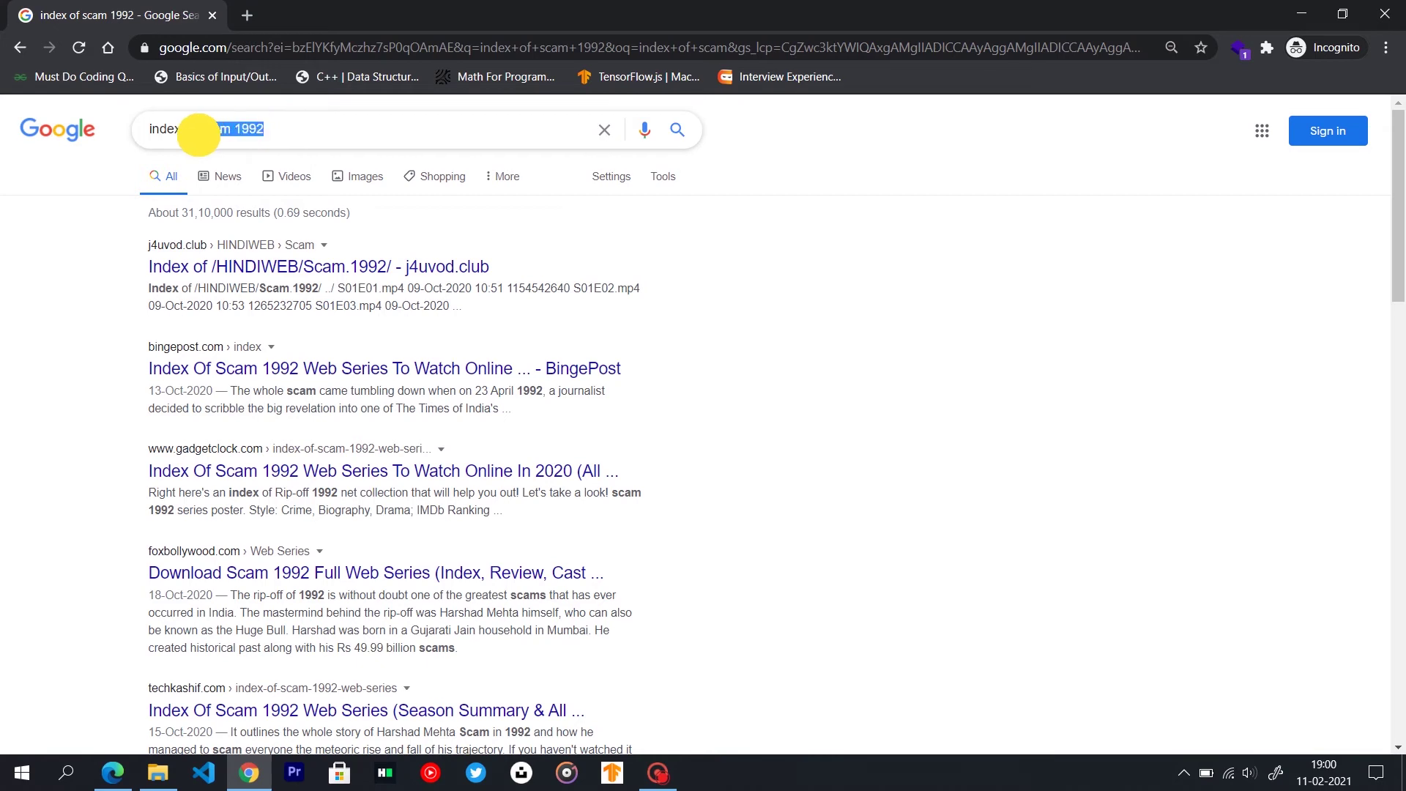
pyautogui.moveTo(284, 129); pyautogui.dragTo(203, 134)
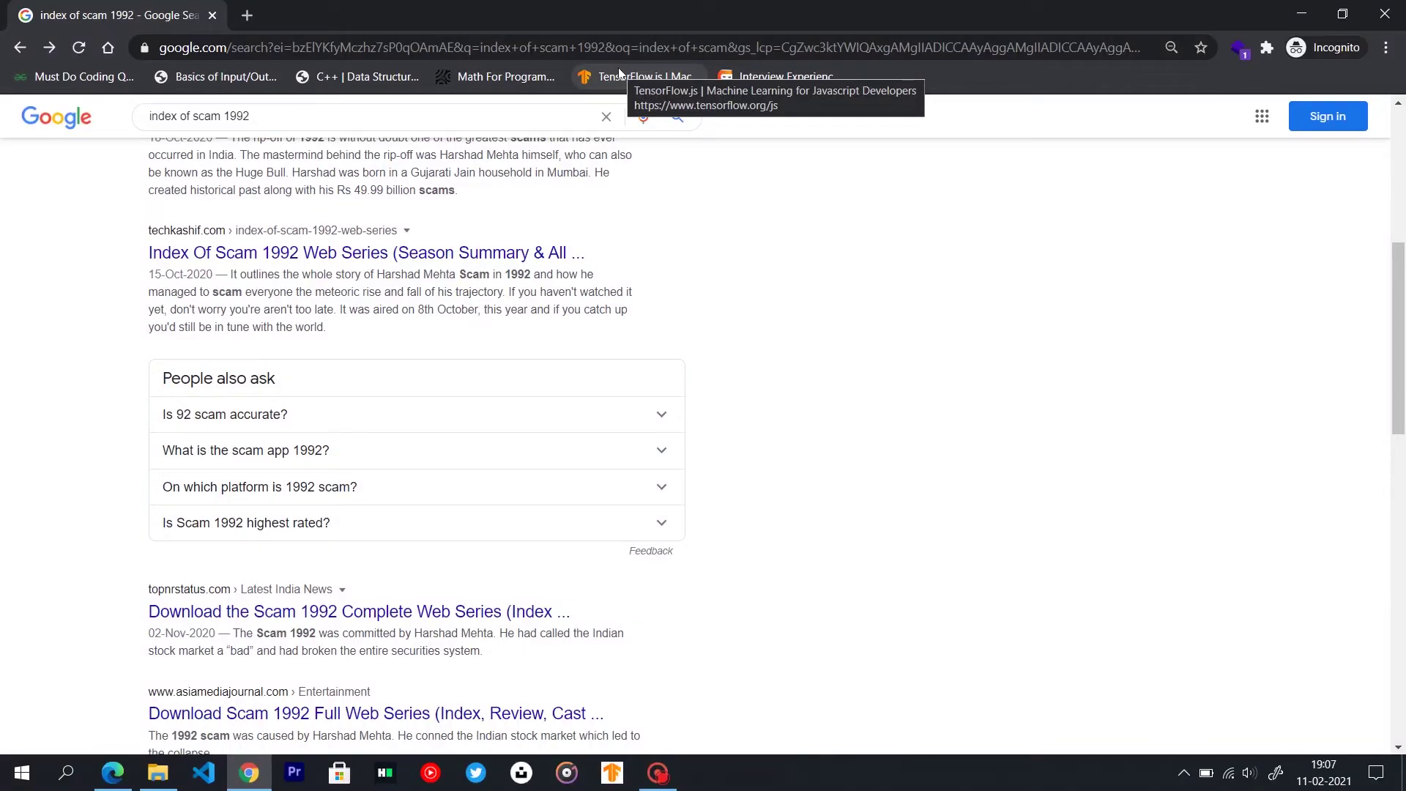
pyautogui.tripleClick(161, 118)
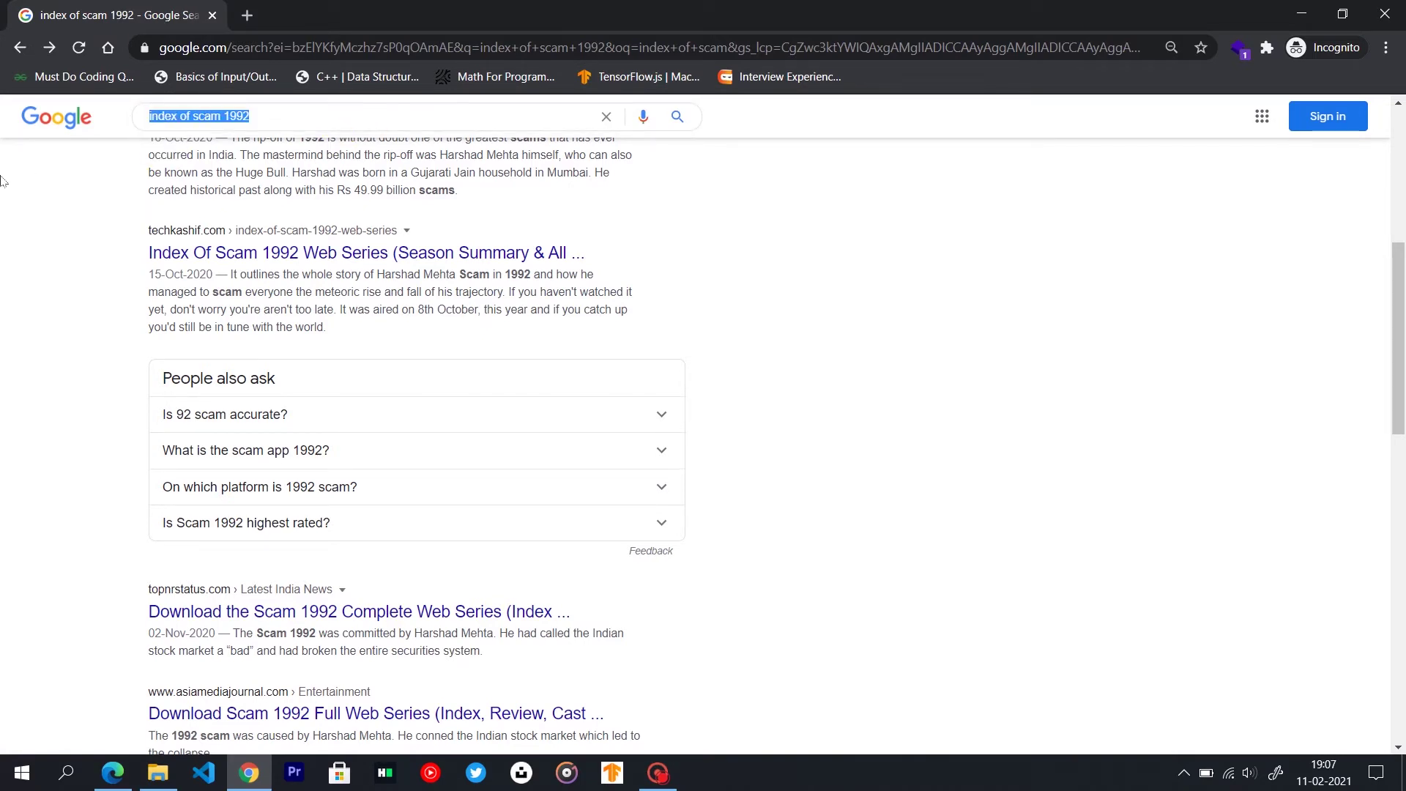
pyautogui.write('link:')
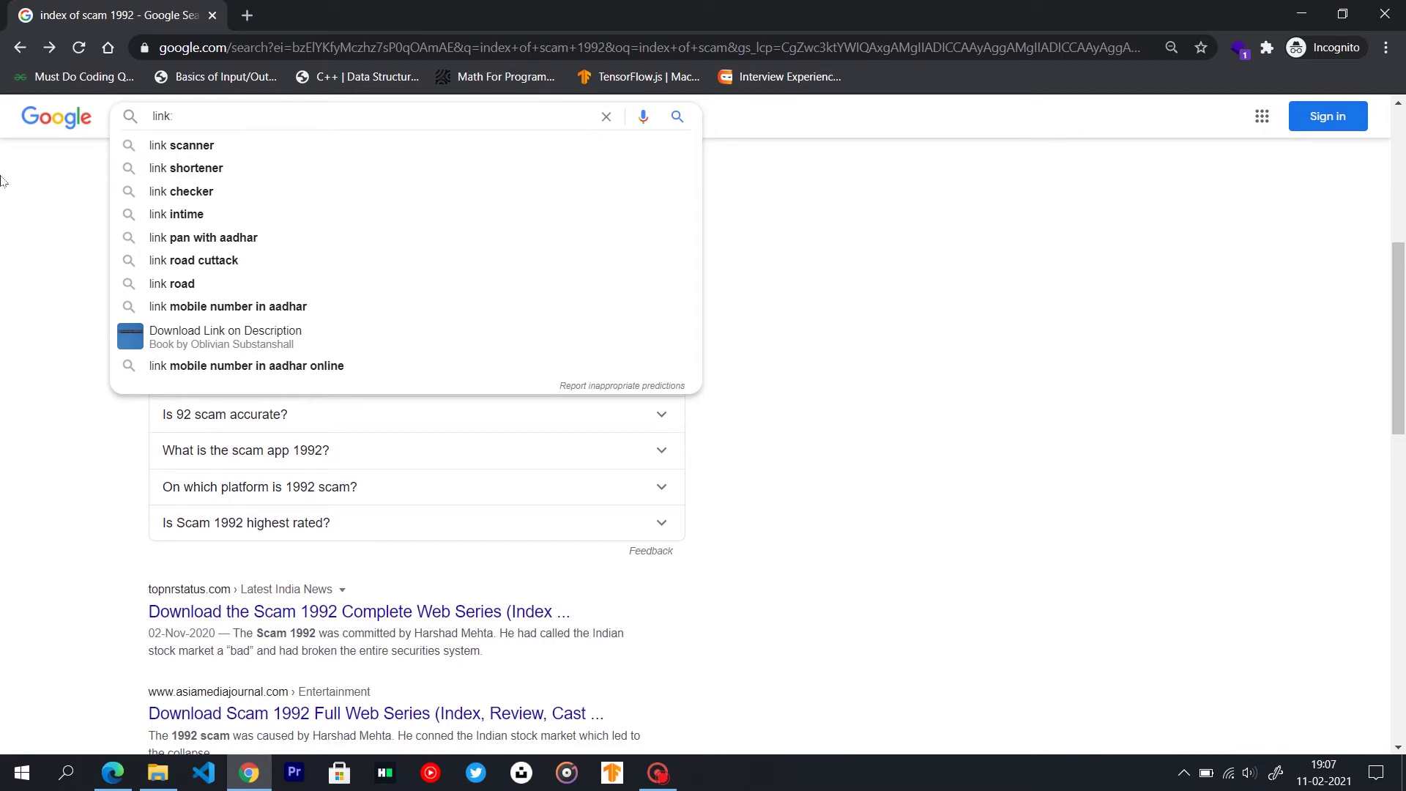
pyautogui.write('ce')
pyautogui.press('BackSpace')
pyautogui.write('ww')
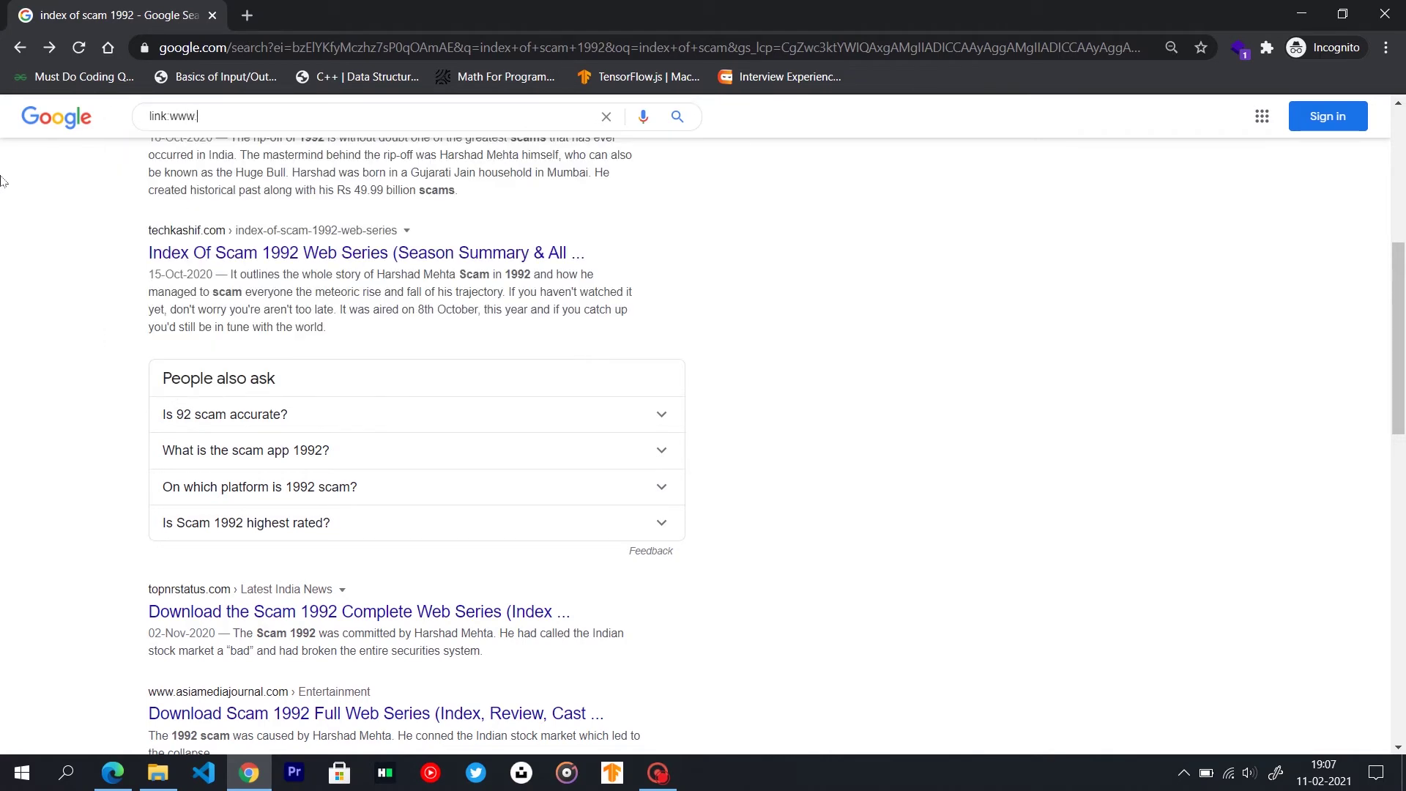
pyautogui.write('w.facebook.com')
pyautogui.press('Return')
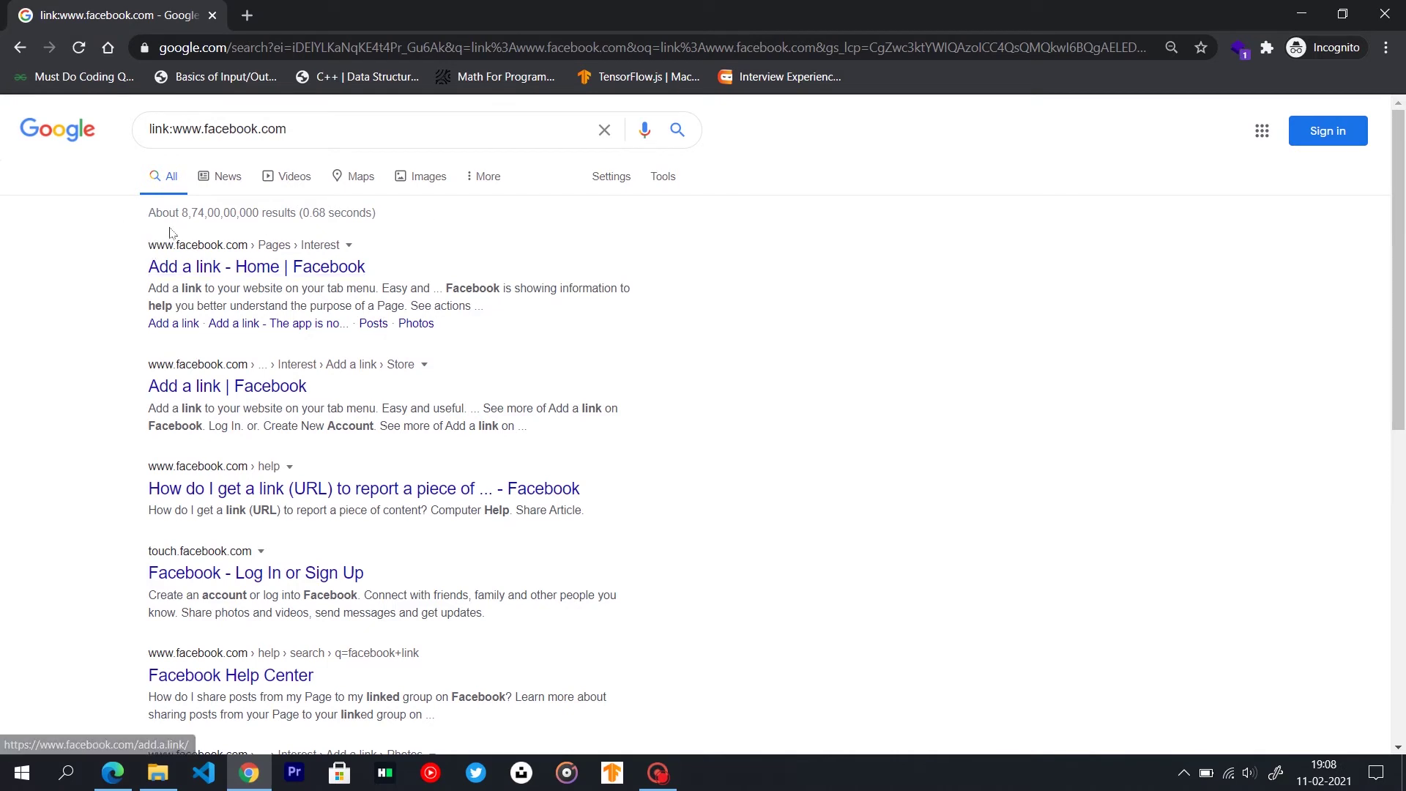
pyautogui.moveTo(171, 128); pyautogui.dragTo(296, 129)
pyautogui.click(289, 129)
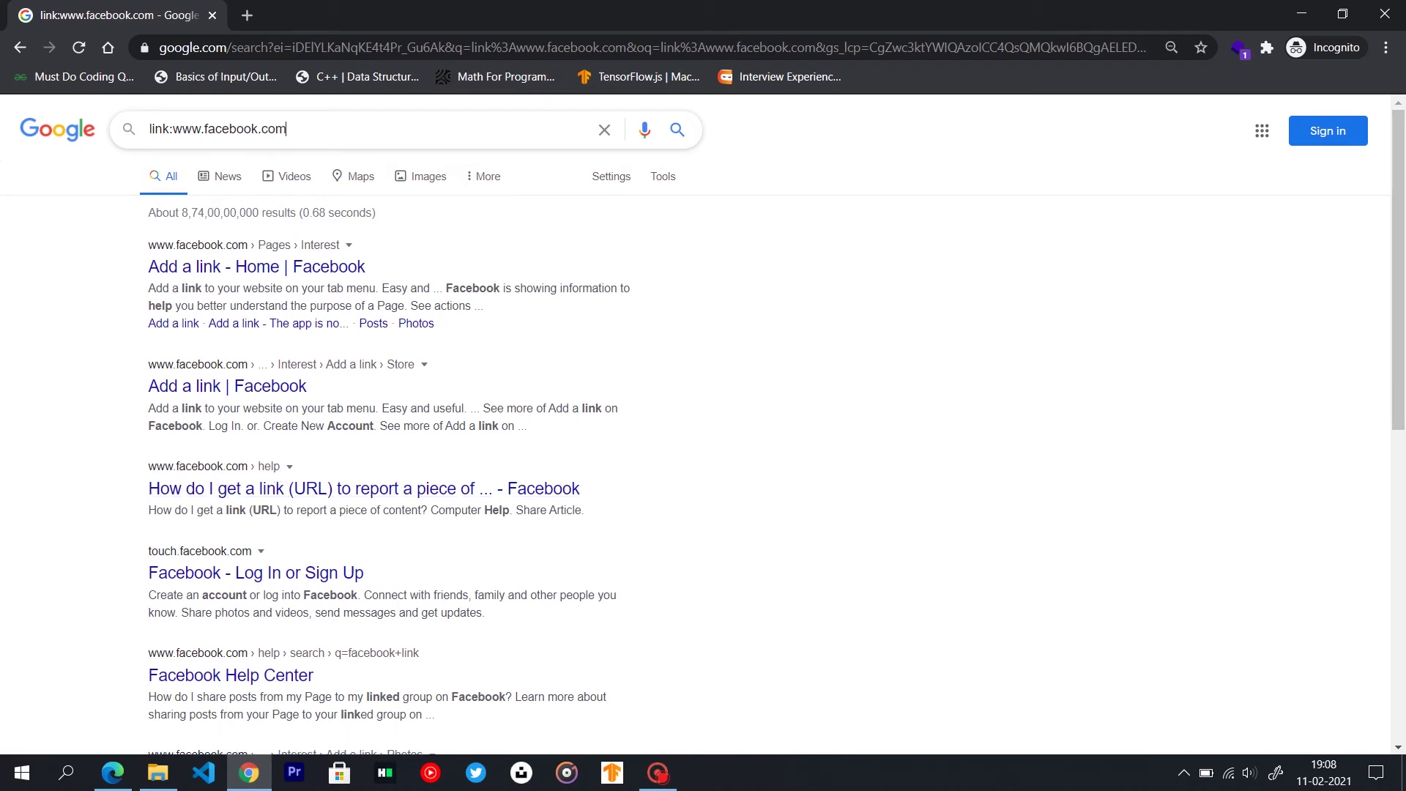
pyautogui.moveTo(319, 129); pyautogui.dragTo(175, 128)
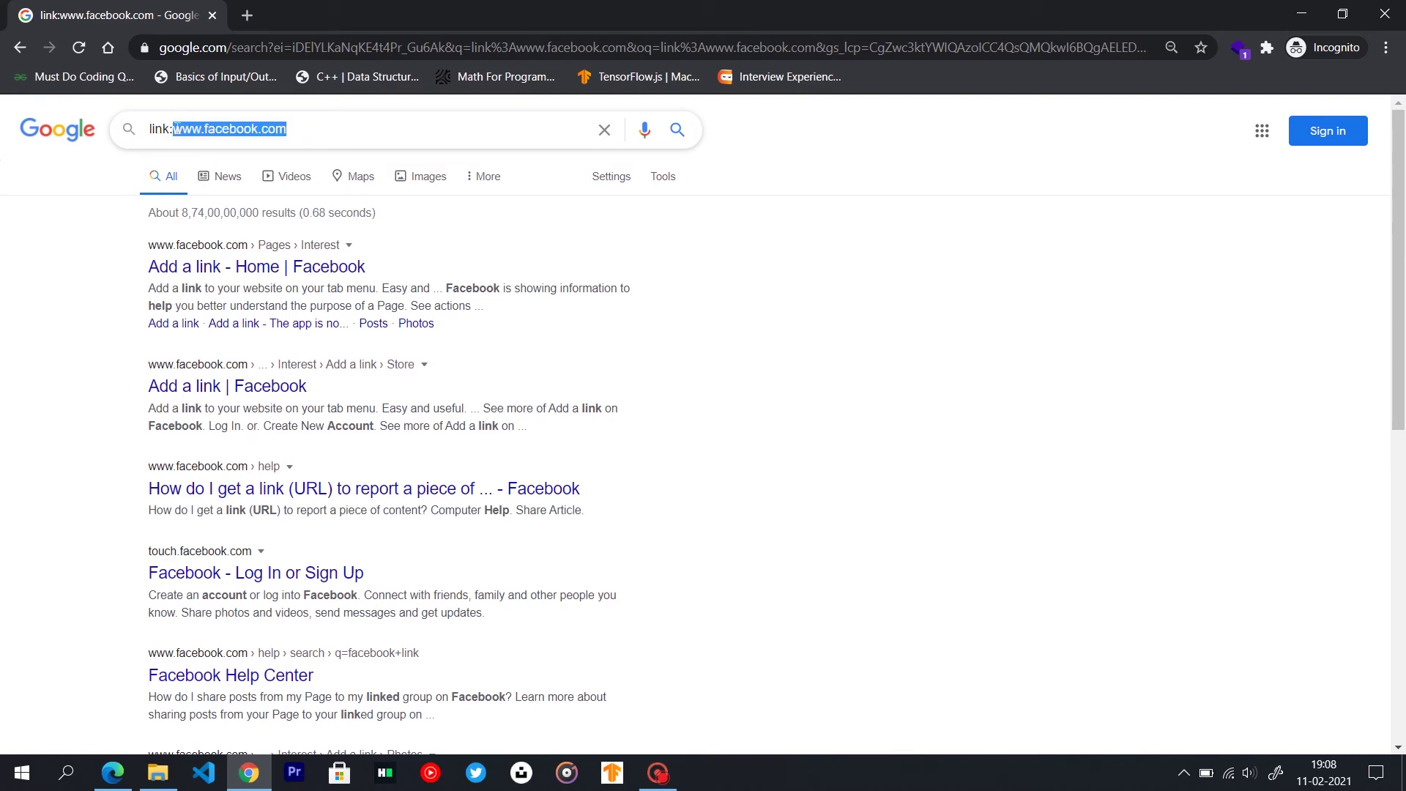
pyautogui.write('www.crossbrowsertesting.com')
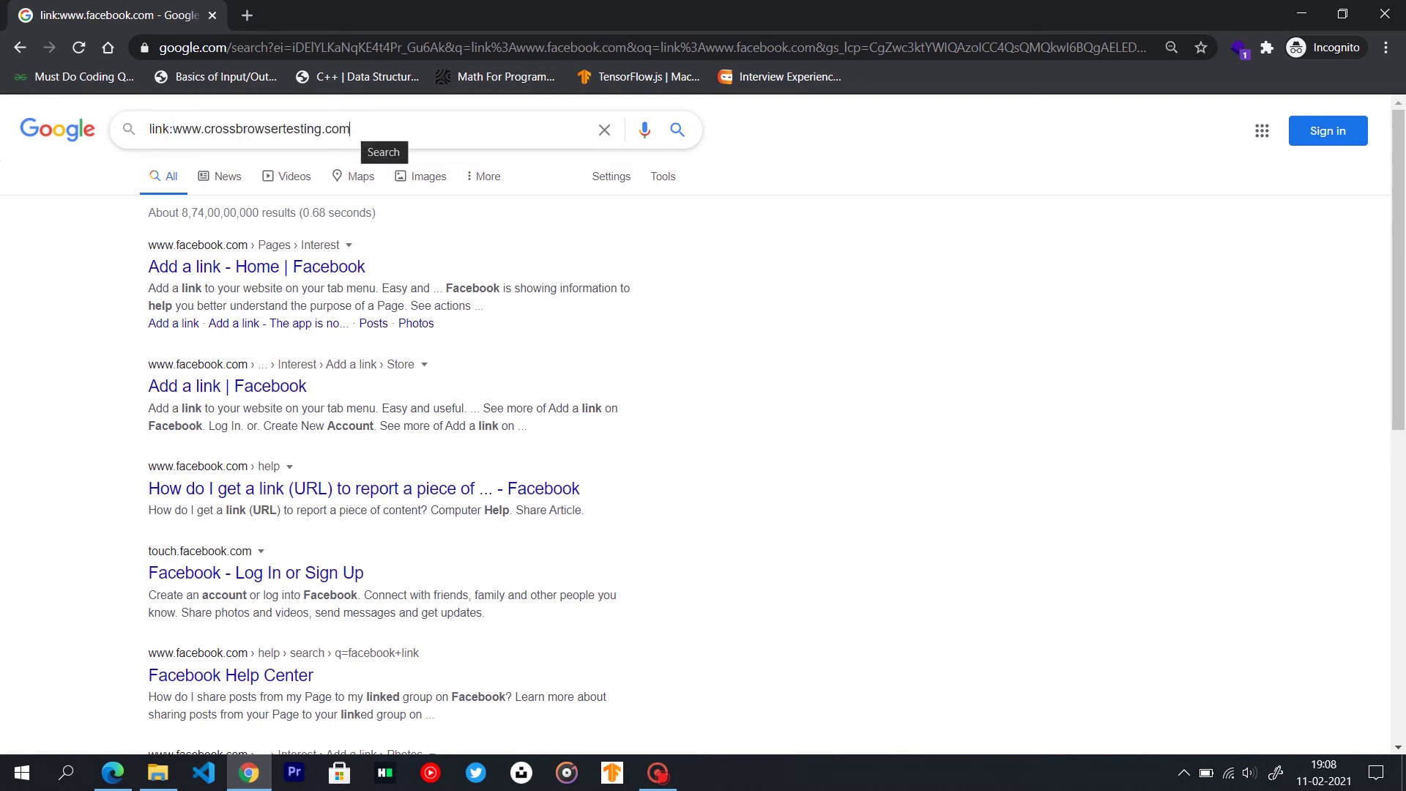
pyautogui.press('Return')
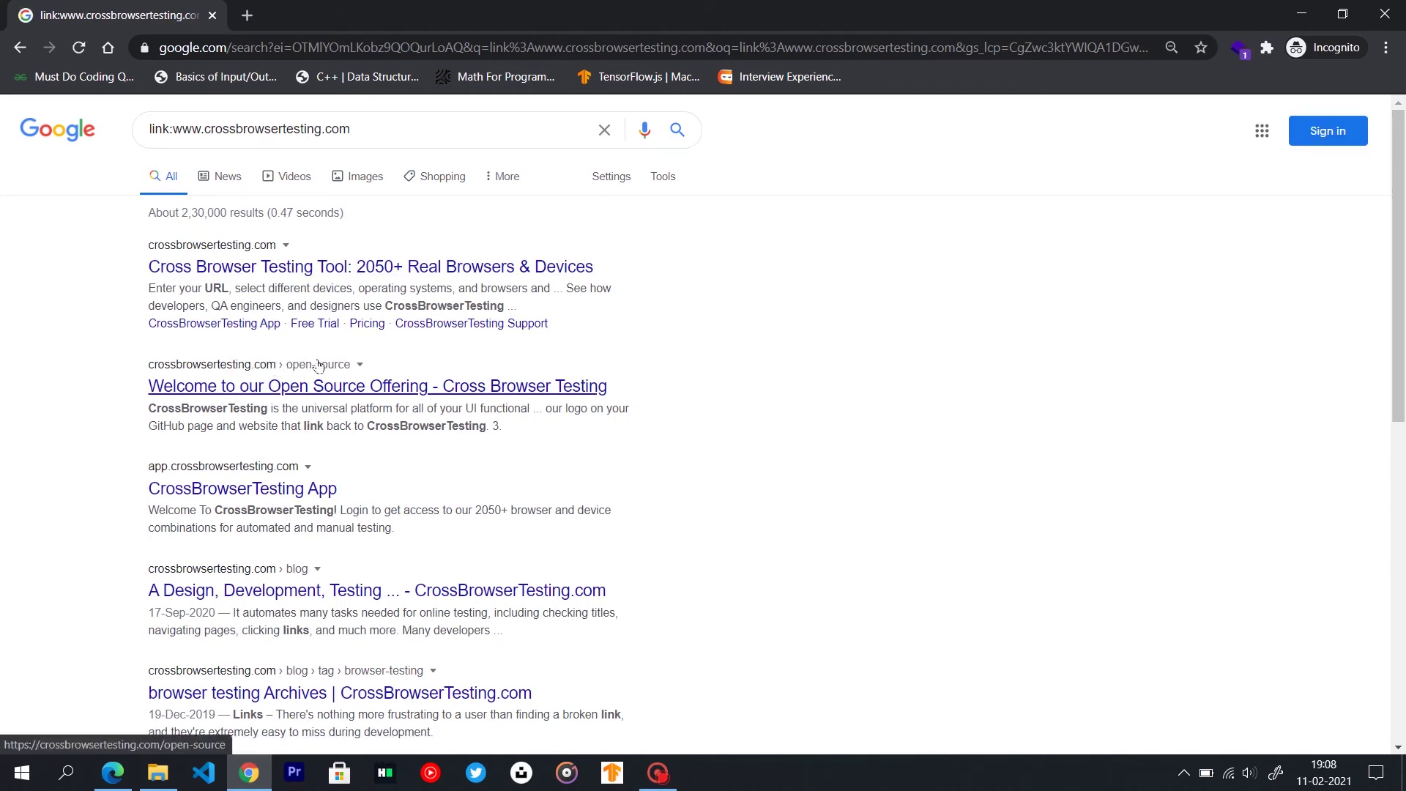
pyautogui.scroll(-3, 329, 389)
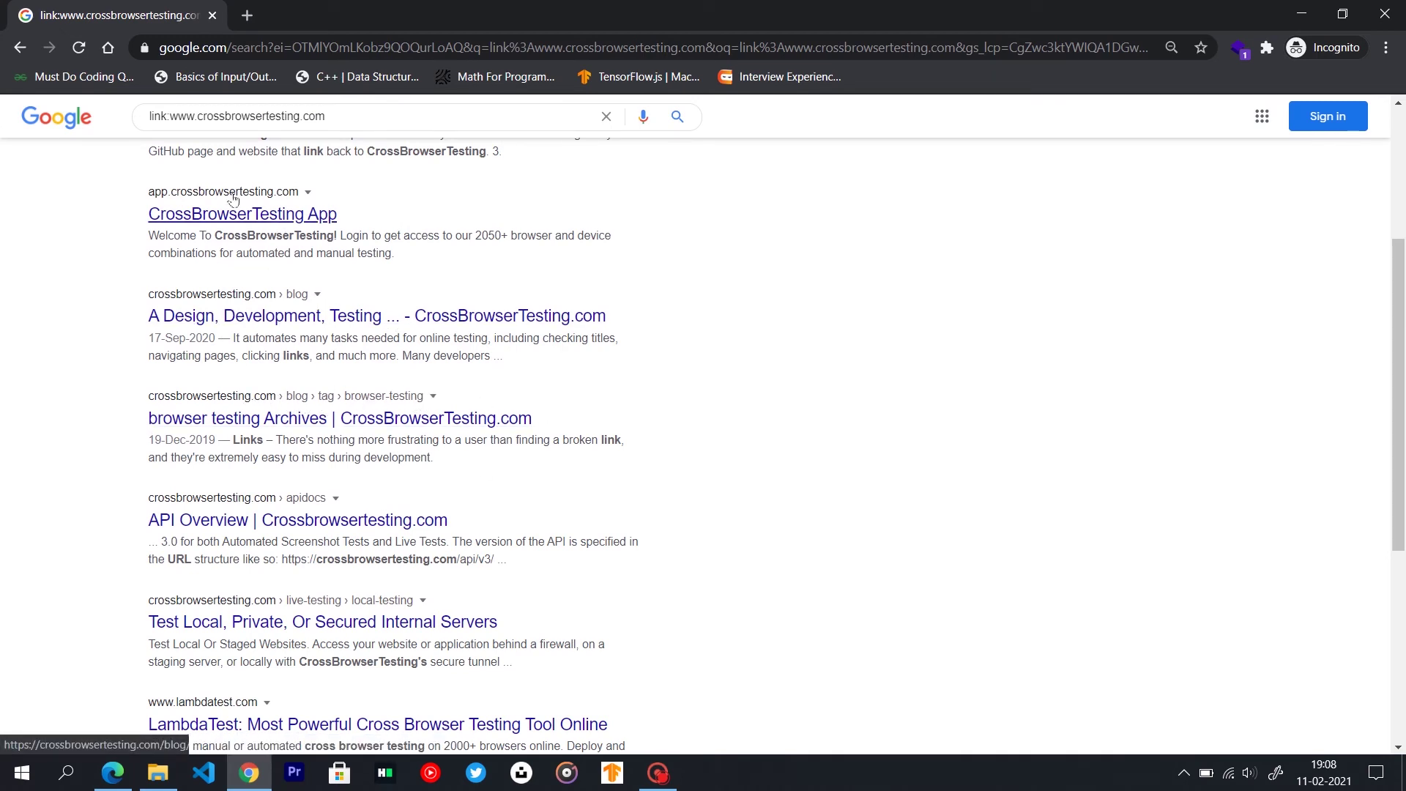
pyautogui.moveTo(356, 115); pyautogui.dragTo(132, 117)
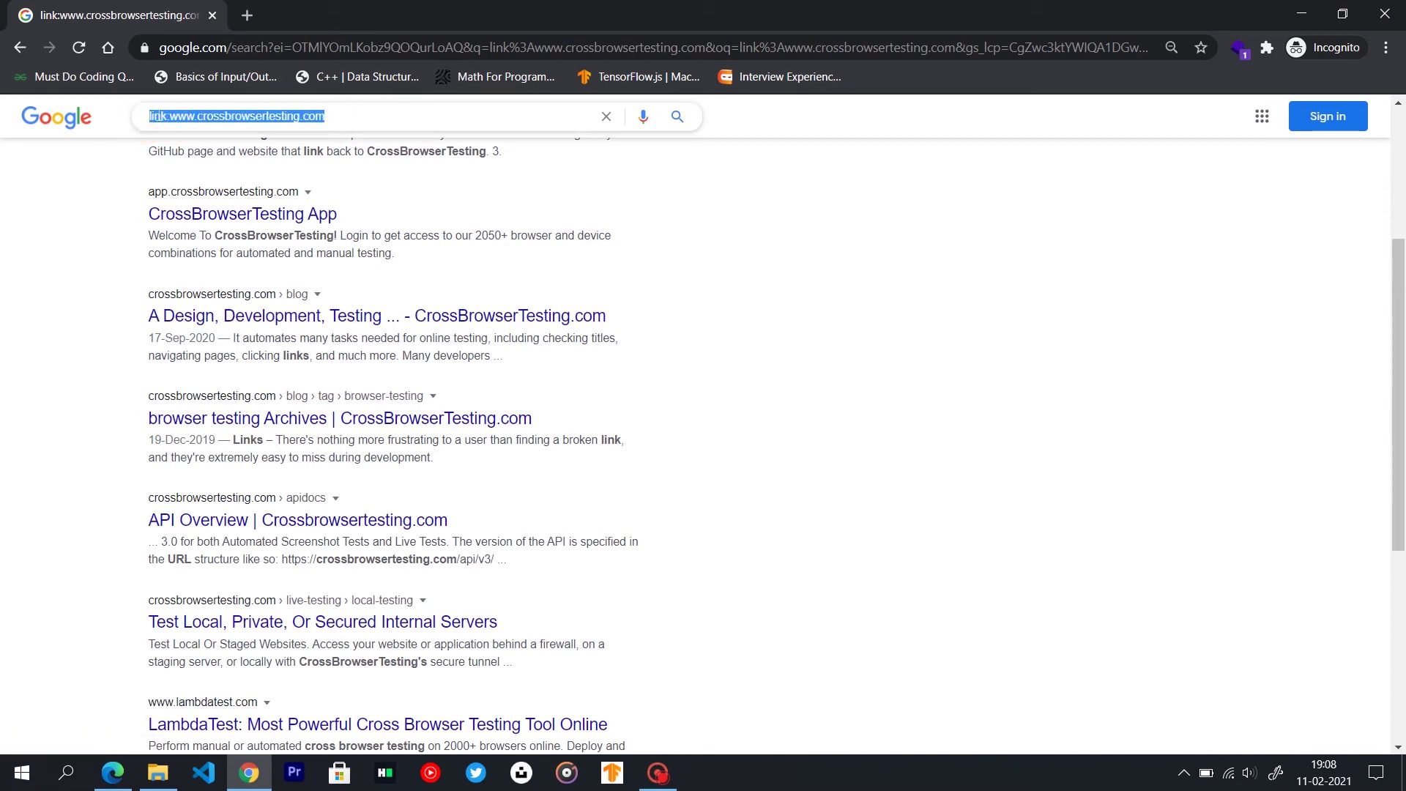
pyautogui.click(152, 115)
pyautogui.moveTo(322, 115); pyautogui.dragTo(139, 117)
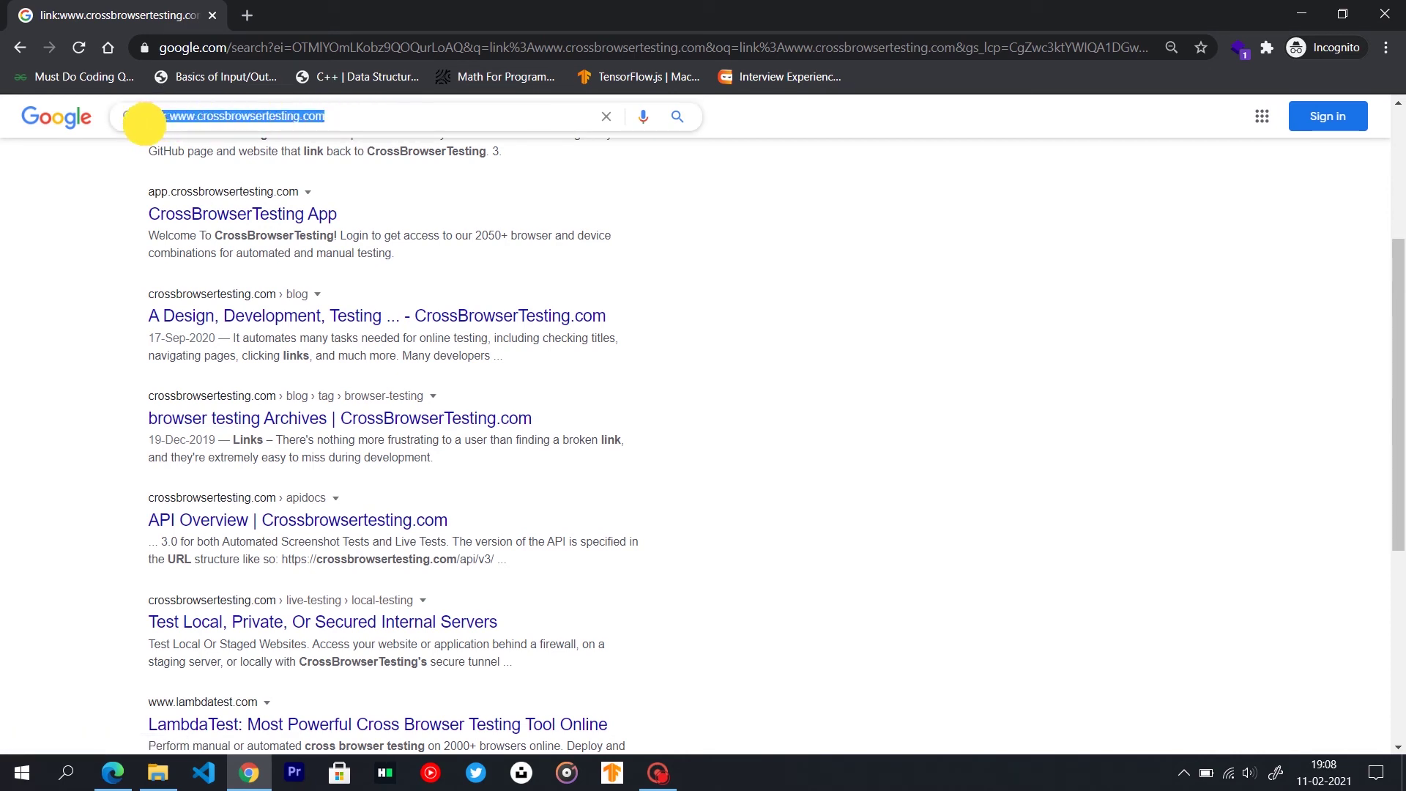
pyautogui.click(342, 117)
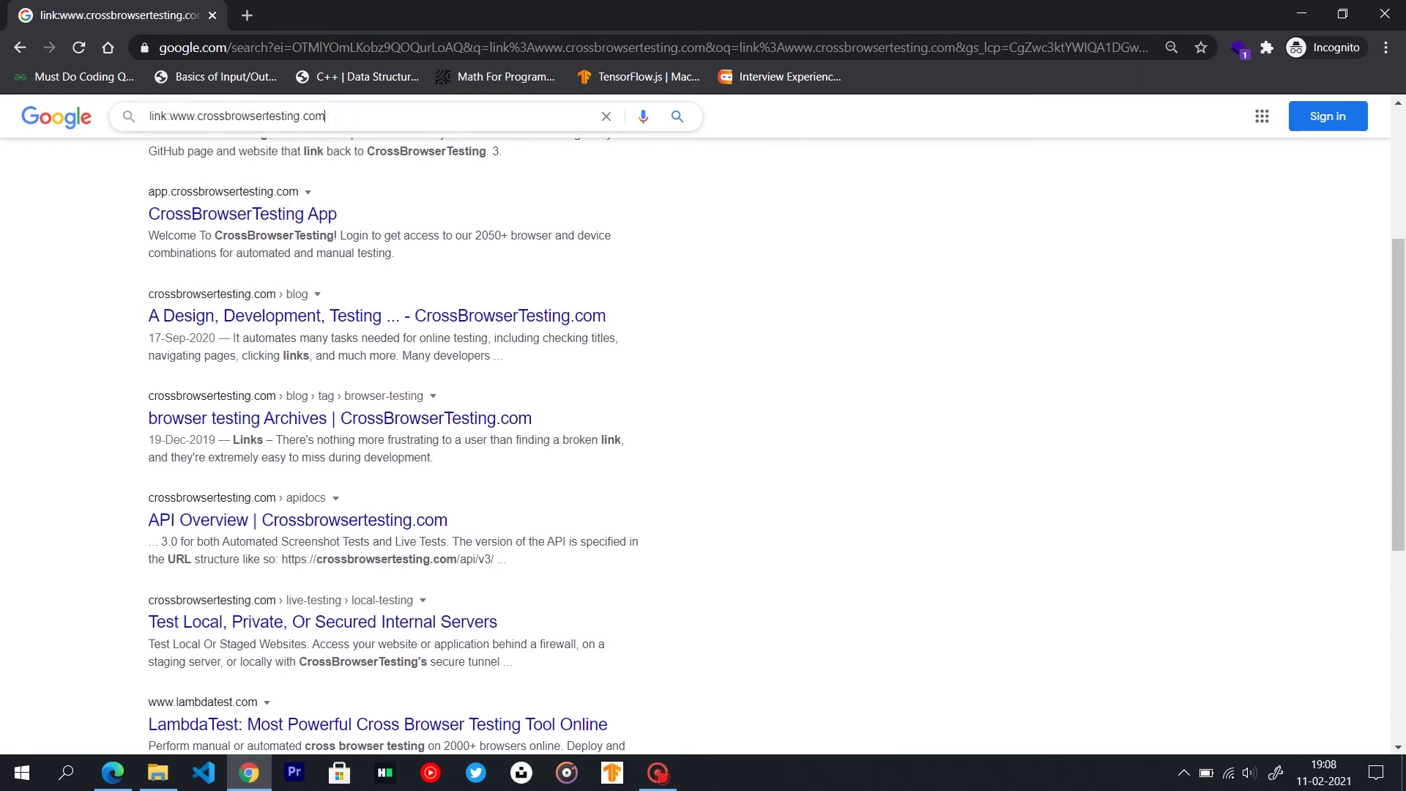
pyautogui.moveTo(330, 116); pyautogui.dragTo(147, 117)
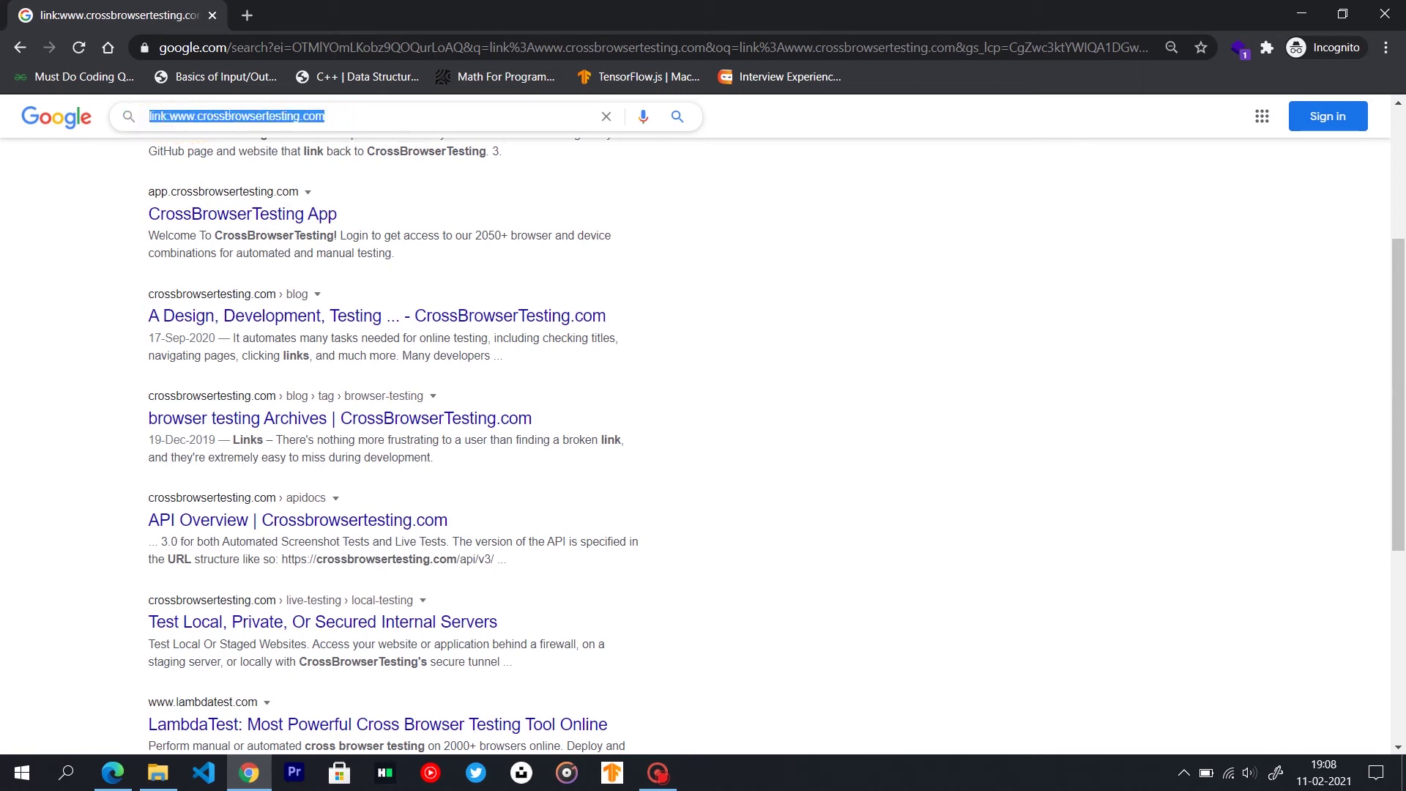
pyautogui.click(355, 117)
pyautogui.moveTo(354, 116); pyautogui.dragTo(137, 115)
pyautogui.click(394, 114)
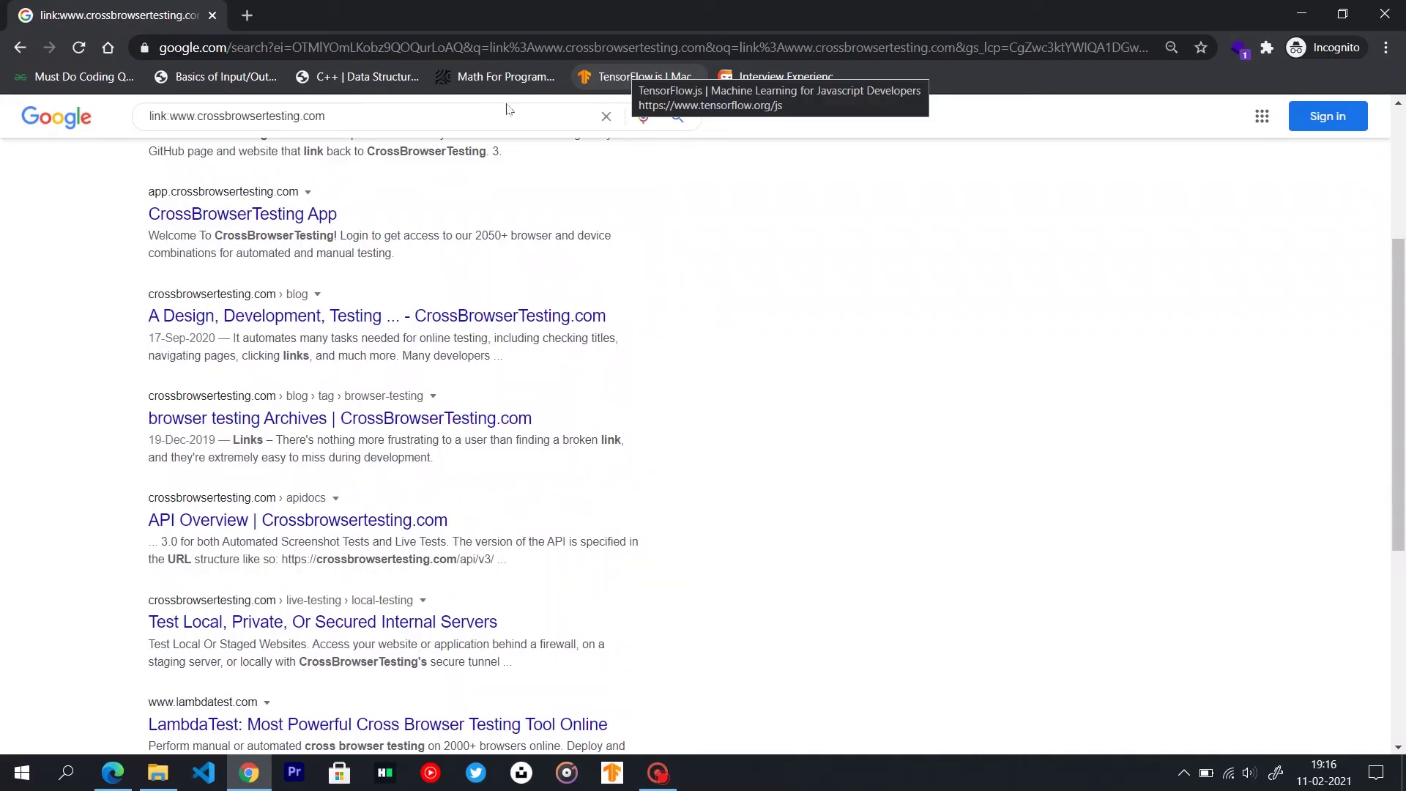
pyautogui.moveTo(352, 121); pyautogui.dragTo(145, 115)
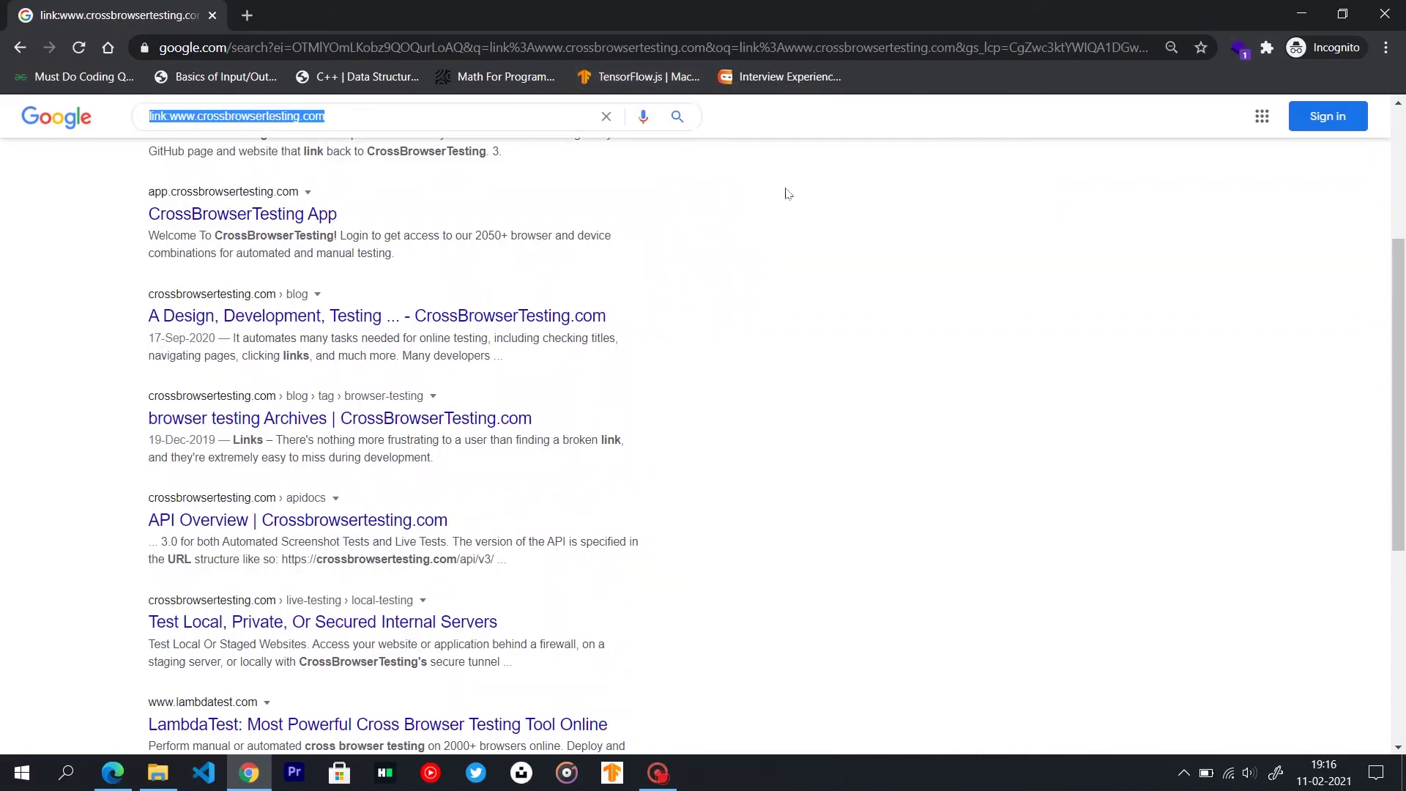
pyautogui.write('cach')
pyautogui.write('e')
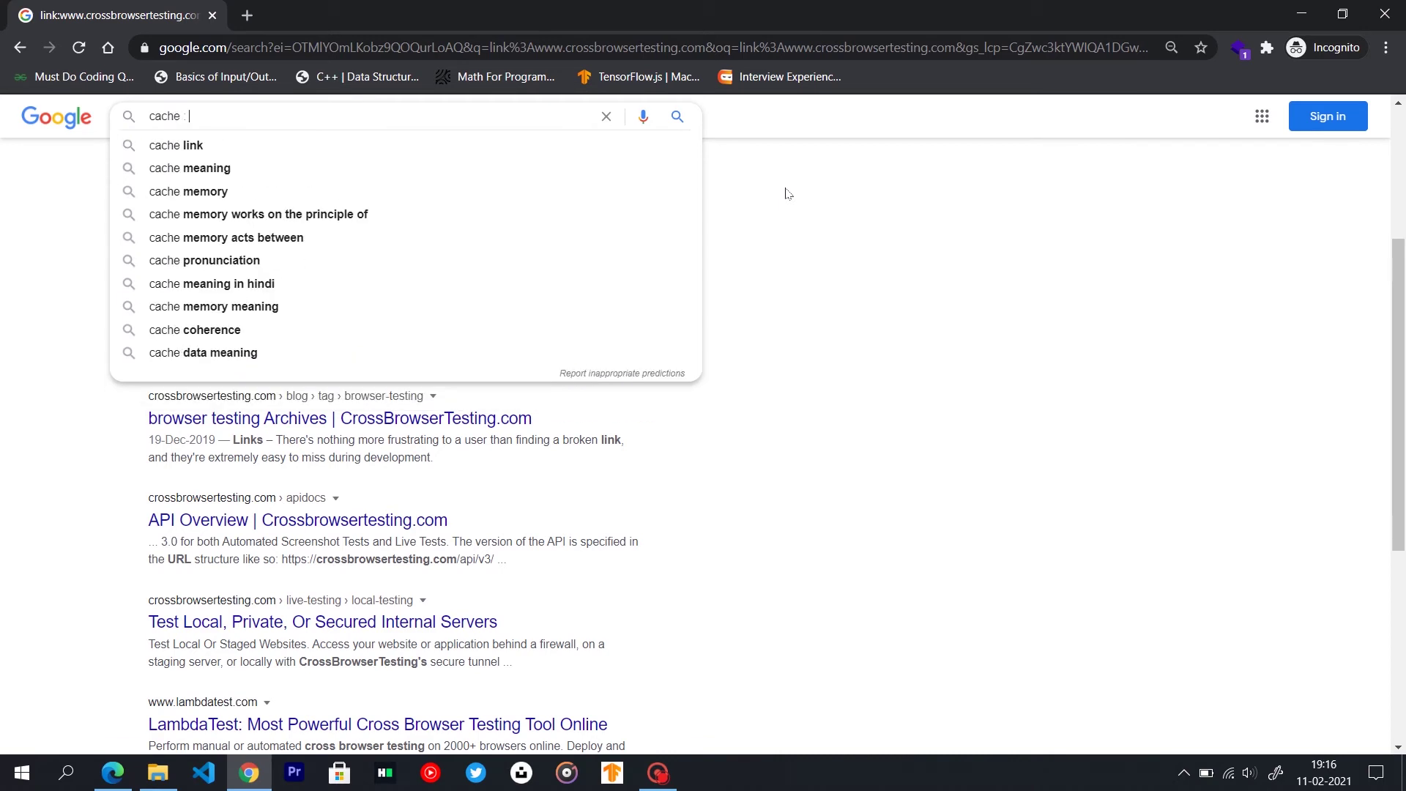
pyautogui.write(': www.')
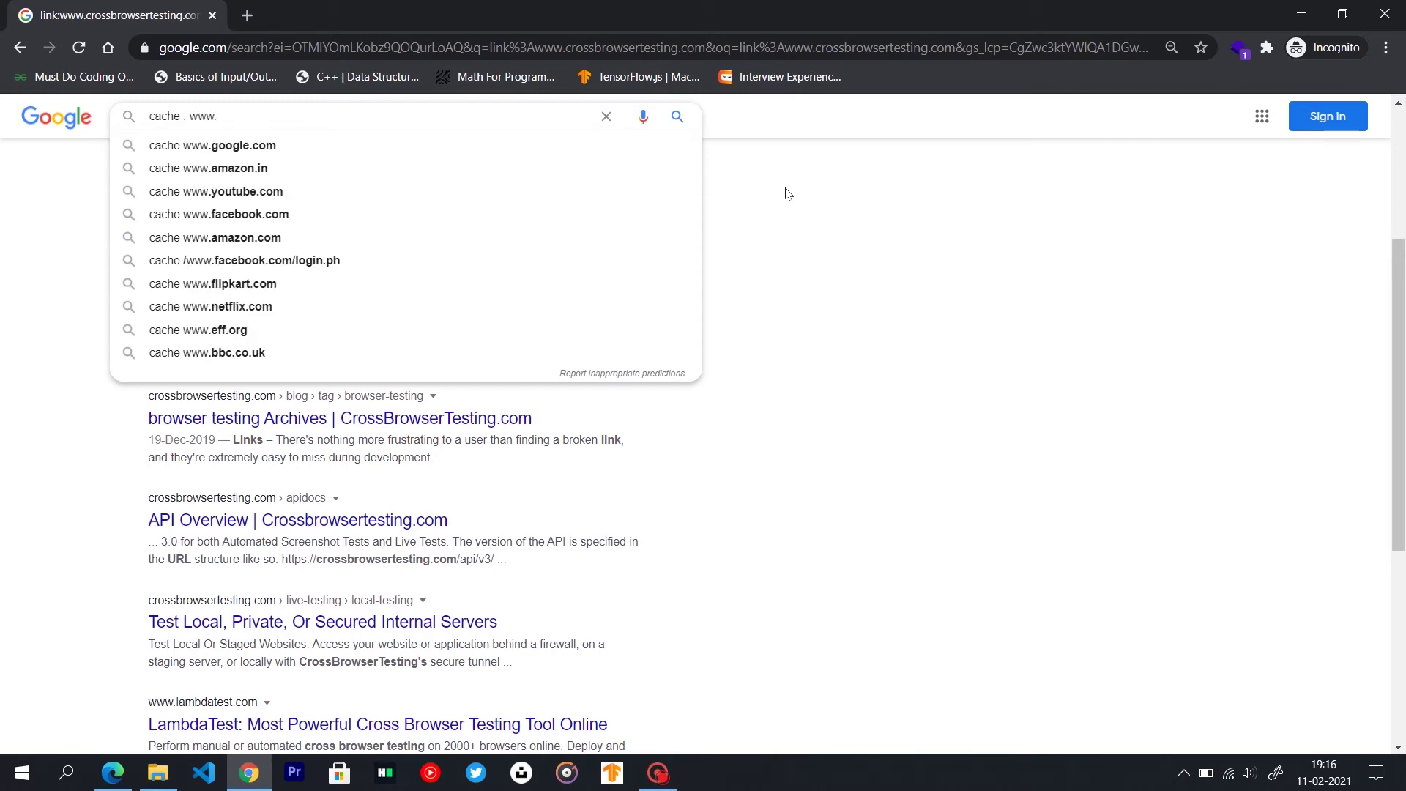
pyautogui.write('yandex')
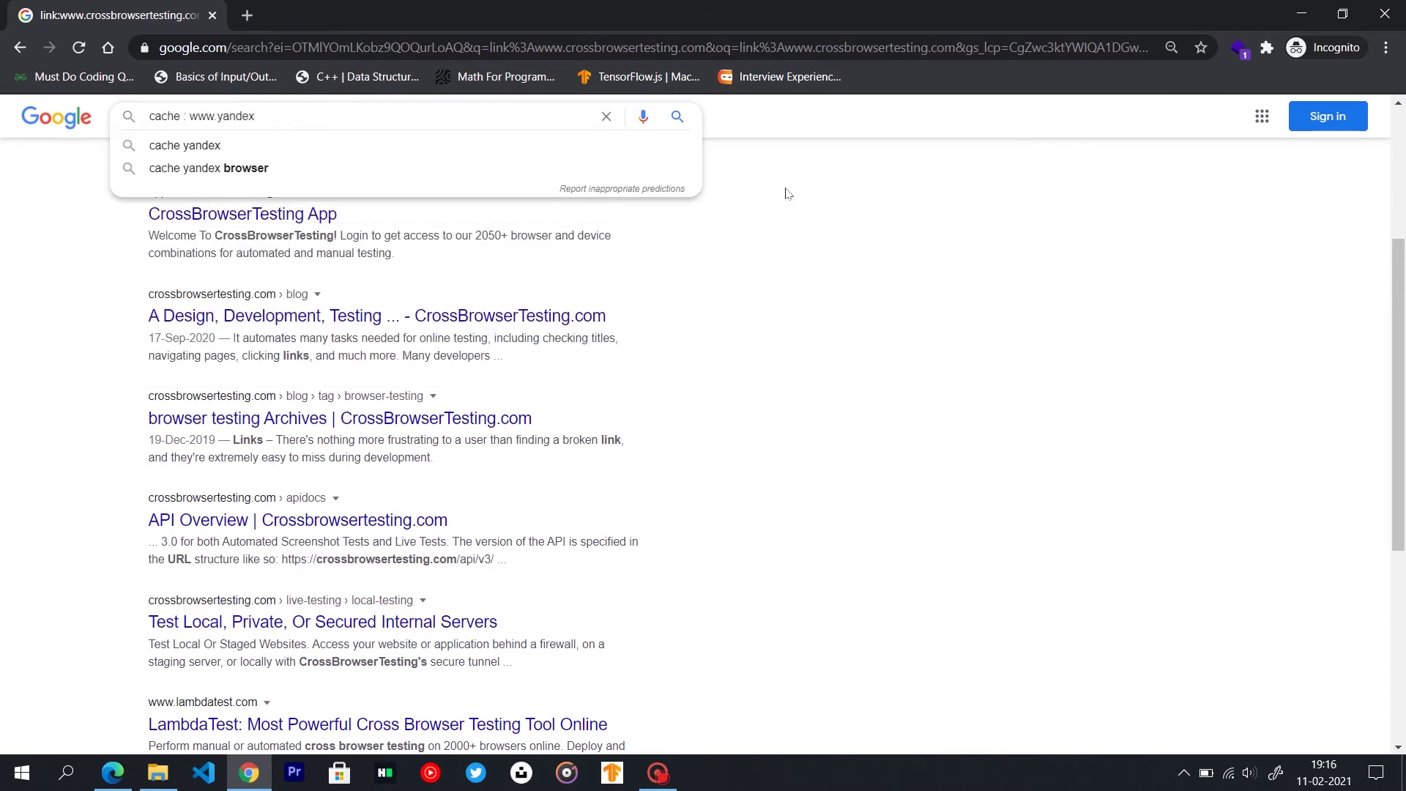
pyautogui.write('.net')
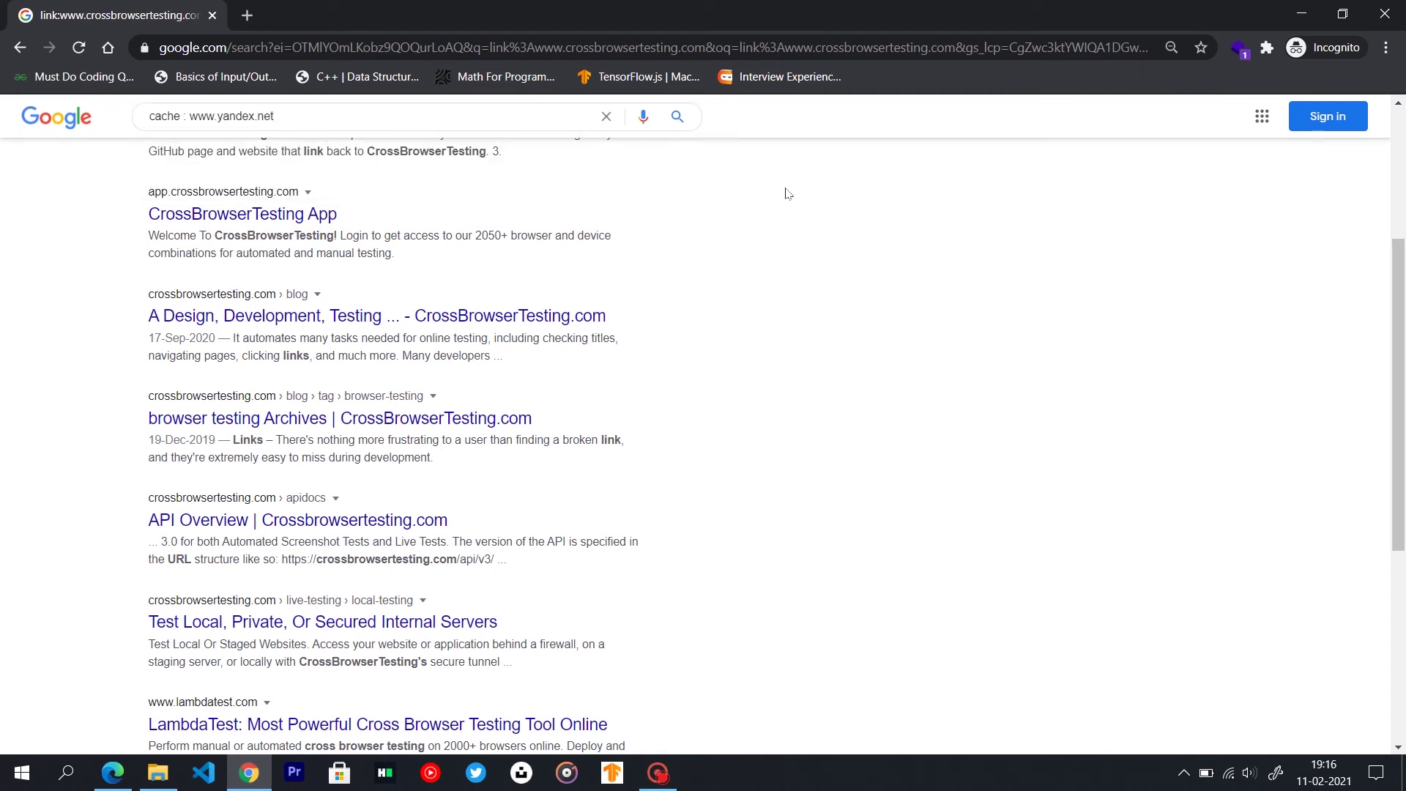
pyautogui.press('Return')
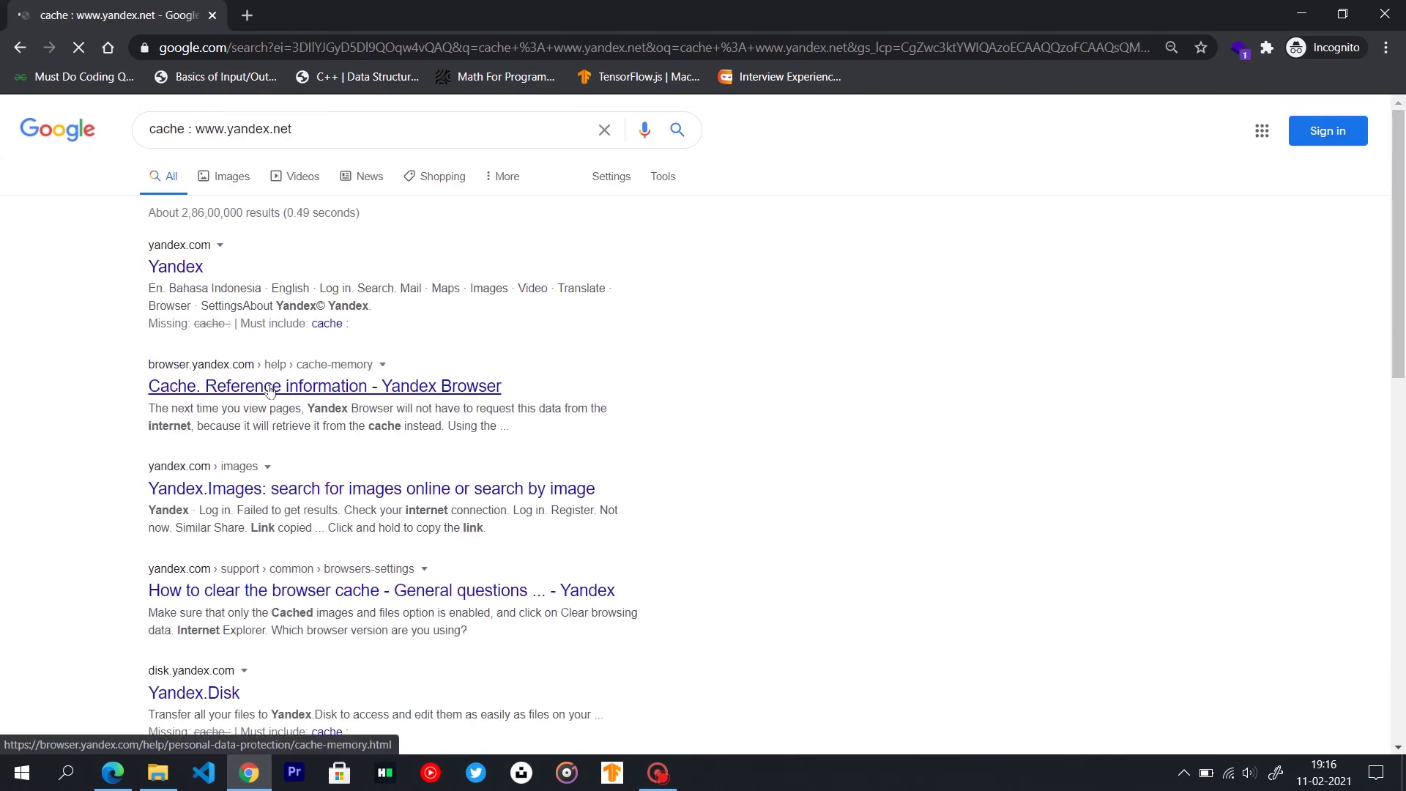
pyautogui.moveTo(270, 392); pyautogui.dragTo(465, 10)
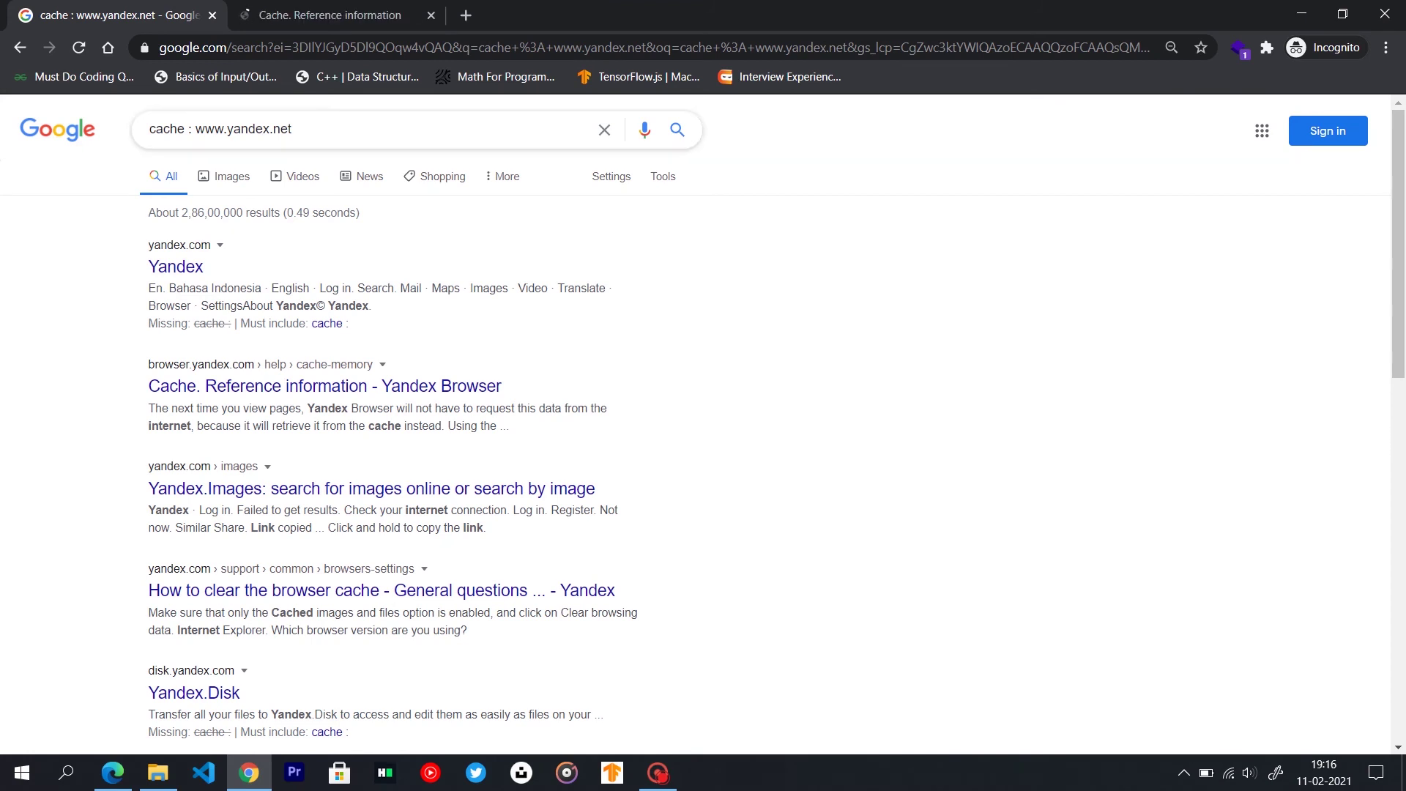
pyautogui.moveTo(286, 130); pyautogui.dragTo(147, 131)
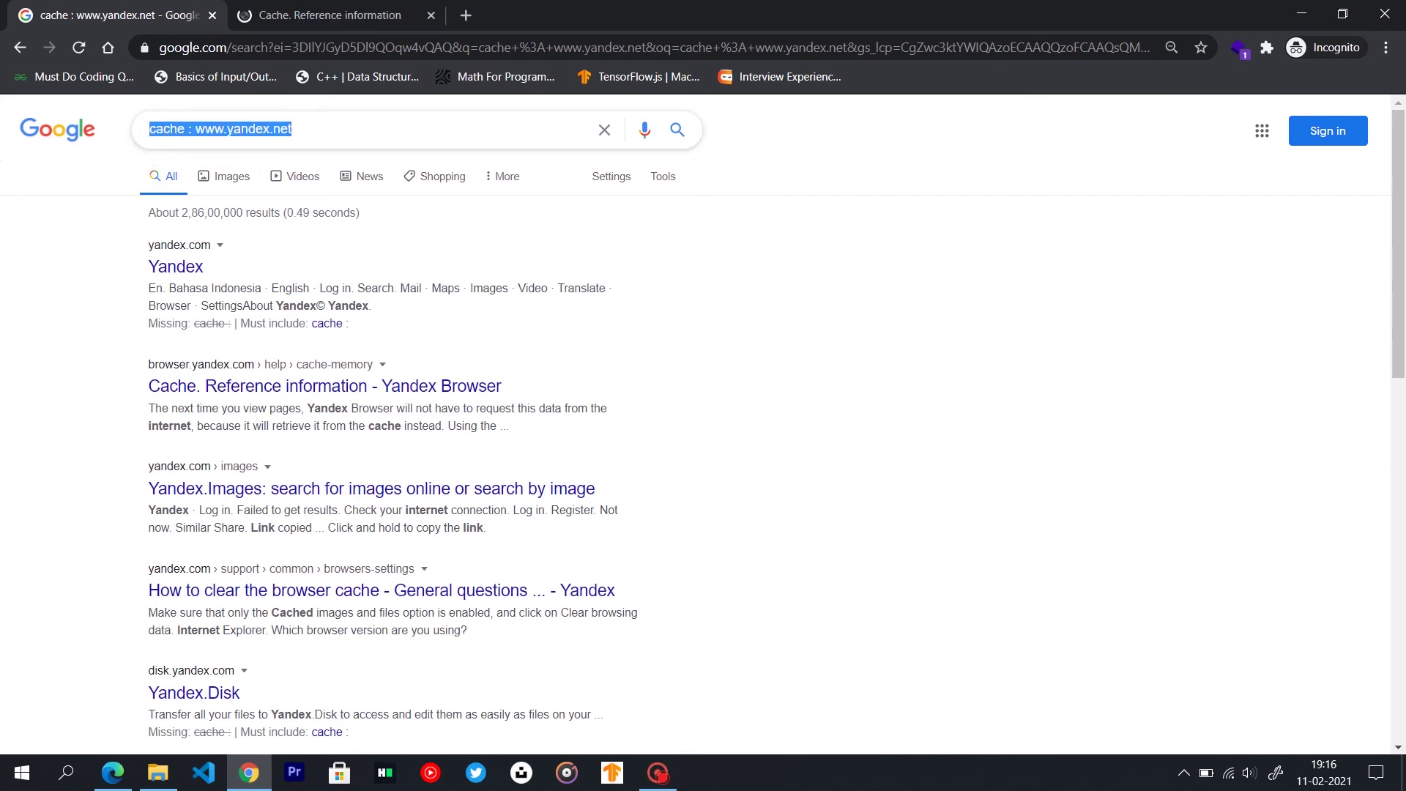
pyautogui.click(326, 132)
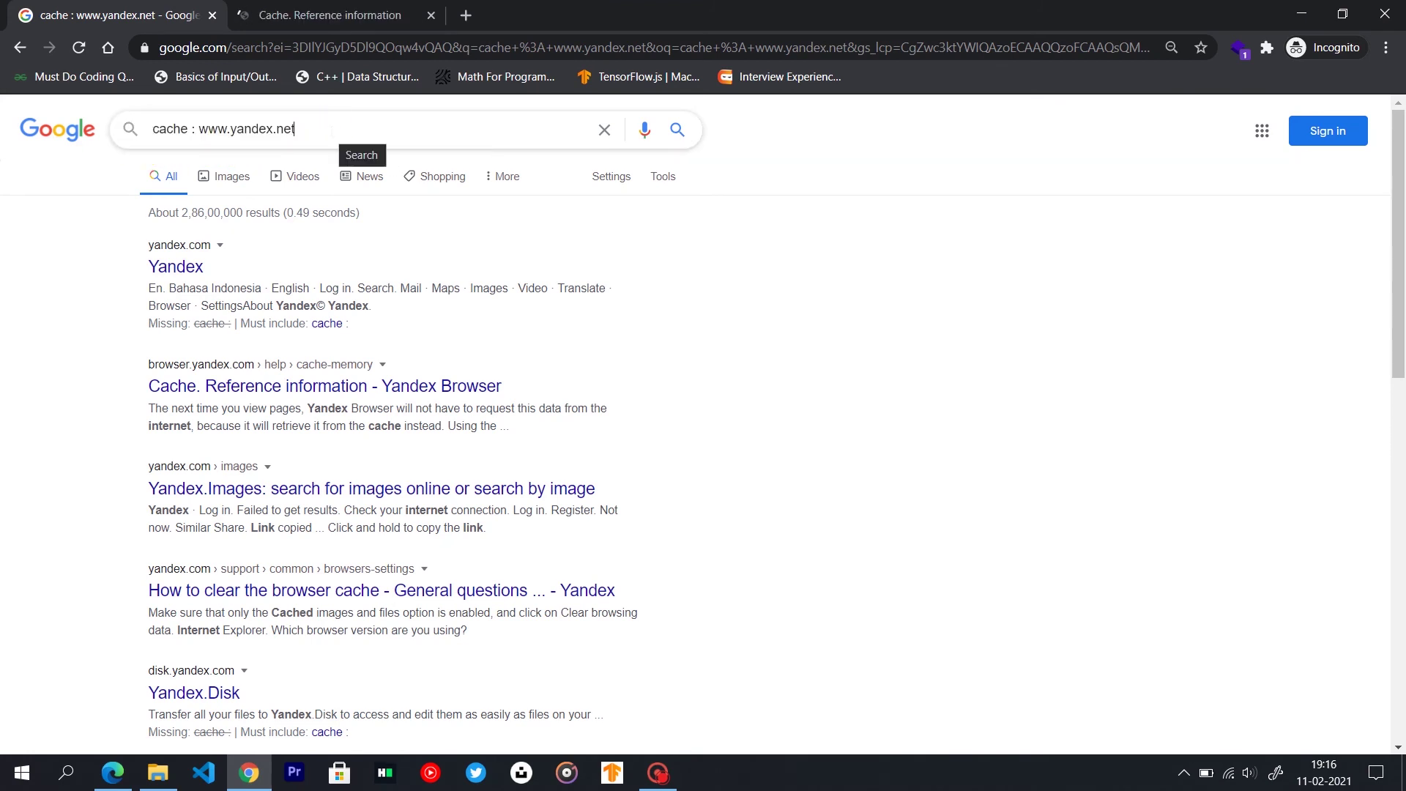
pyautogui.moveTo(329, 132); pyautogui.dragTo(125, 132)
pyautogui.click(320, 130)
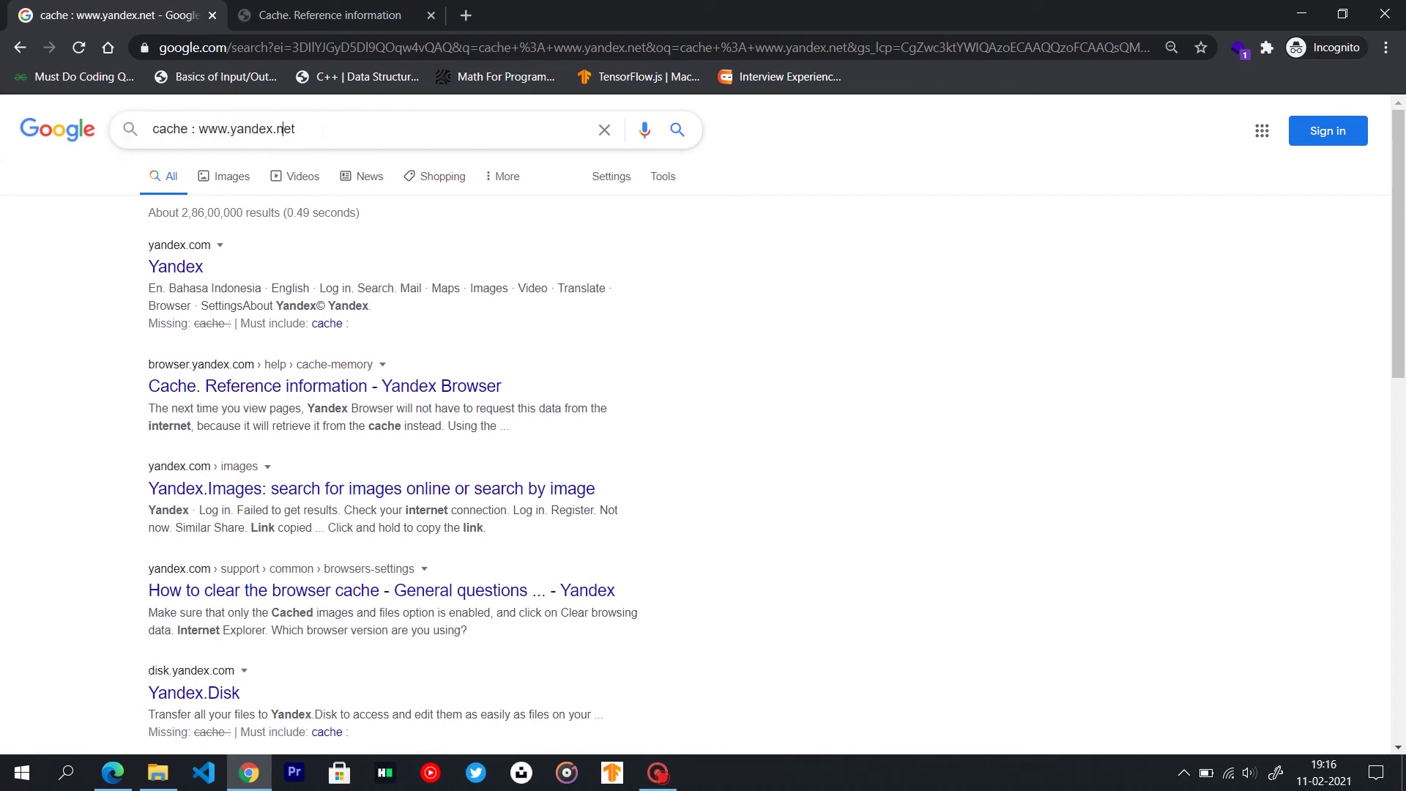
pyautogui.moveTo(321, 130); pyautogui.dragTo(126, 132)
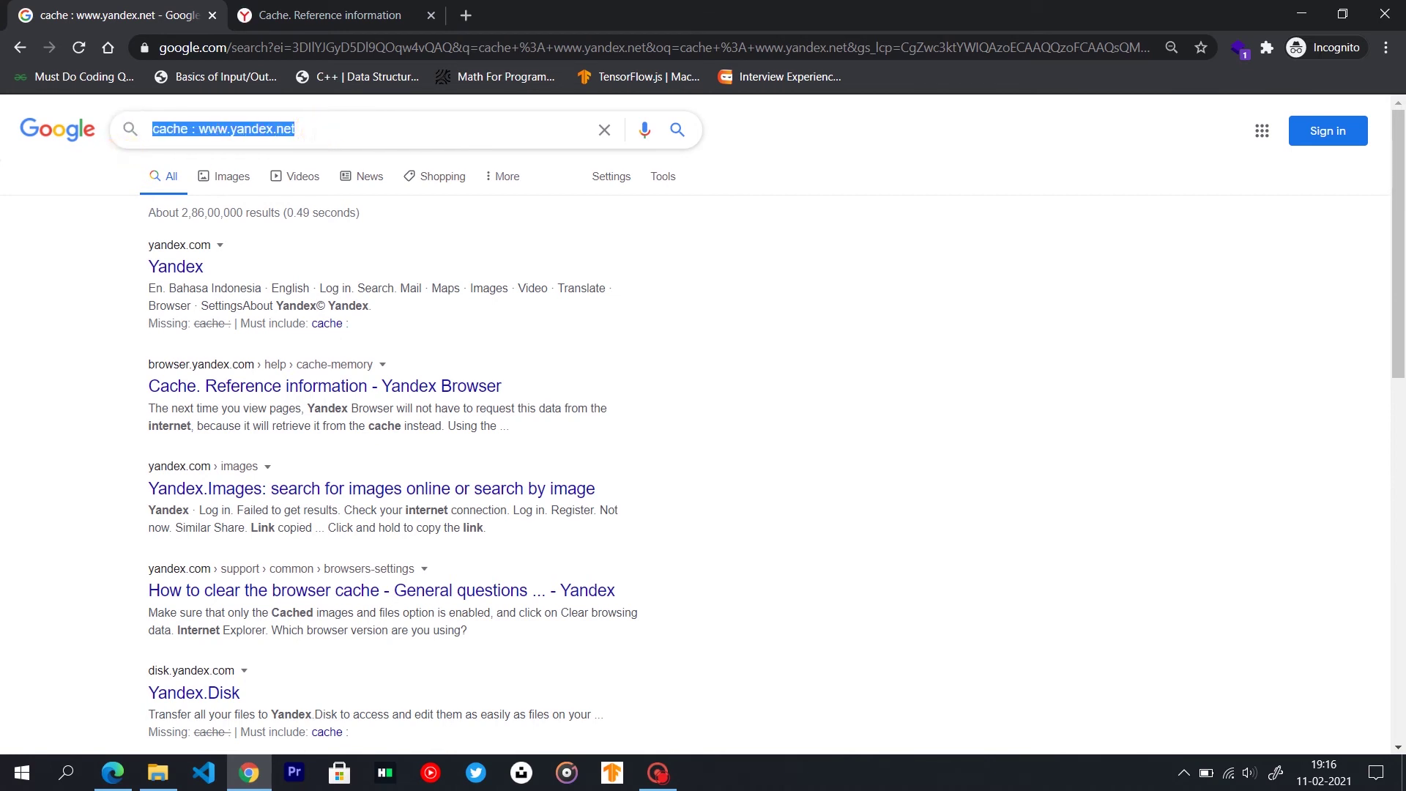
pyautogui.click(314, 132)
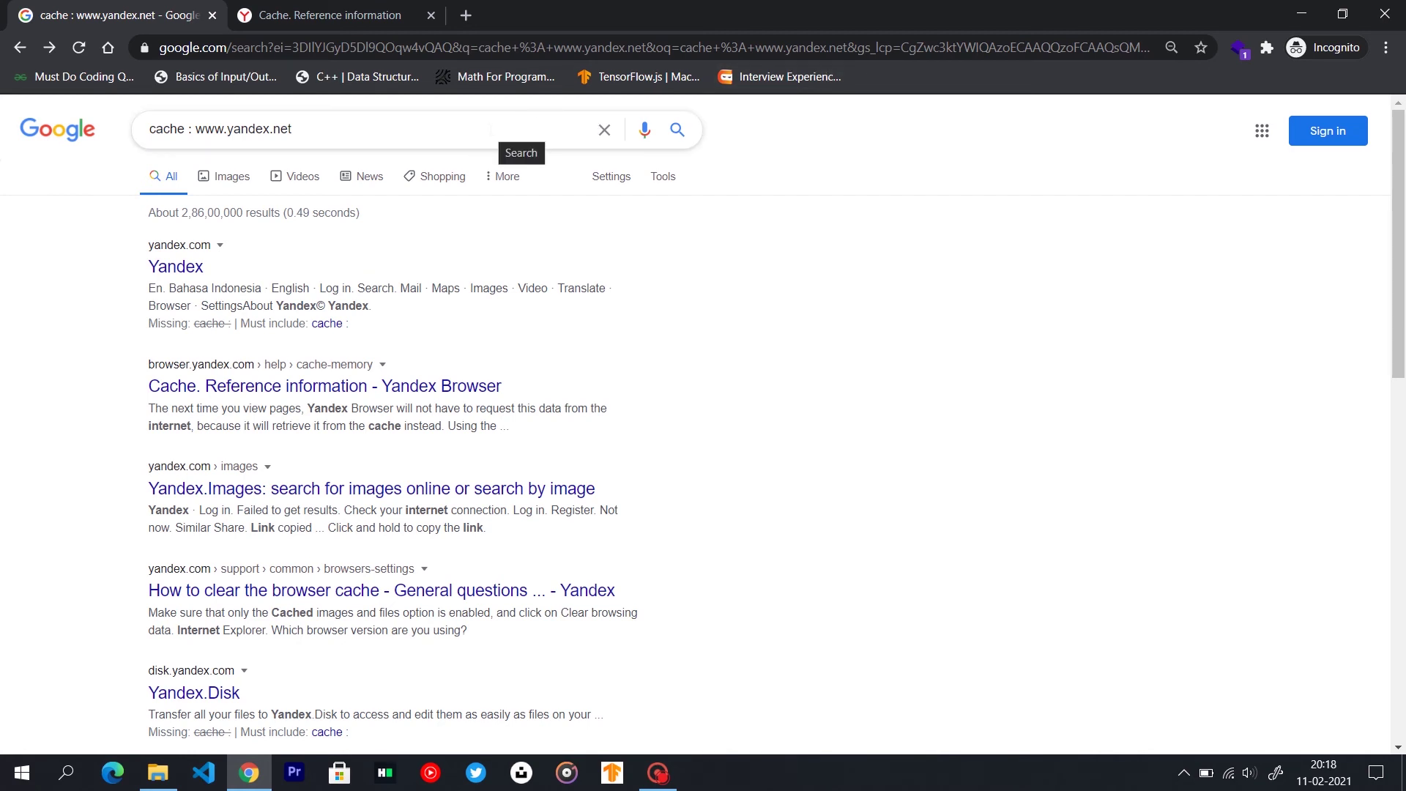
# Replace the cache query with "intext:password filetype:log", run the search and look through the first results
pyautogui.tripleClick(235, 132)
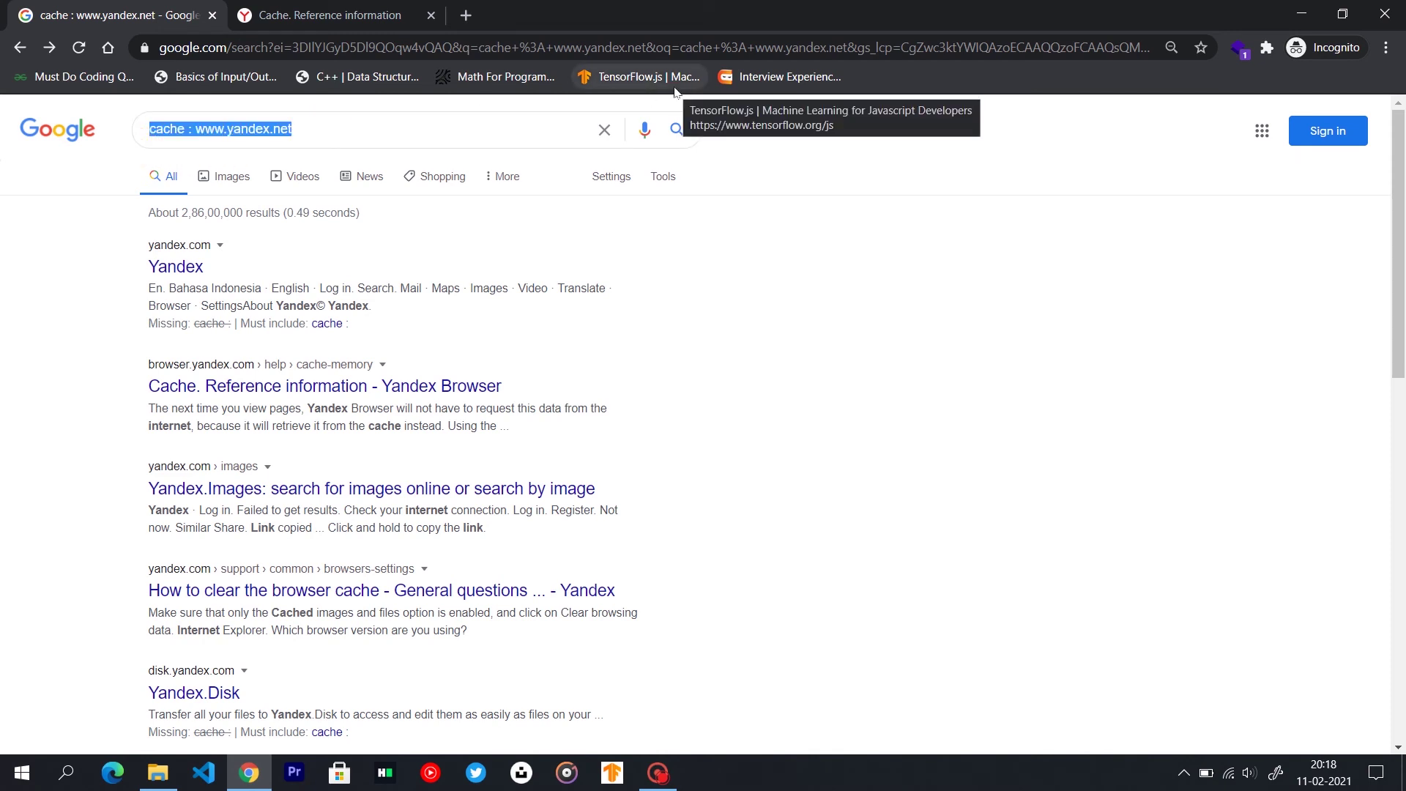
pyautogui.write('int')
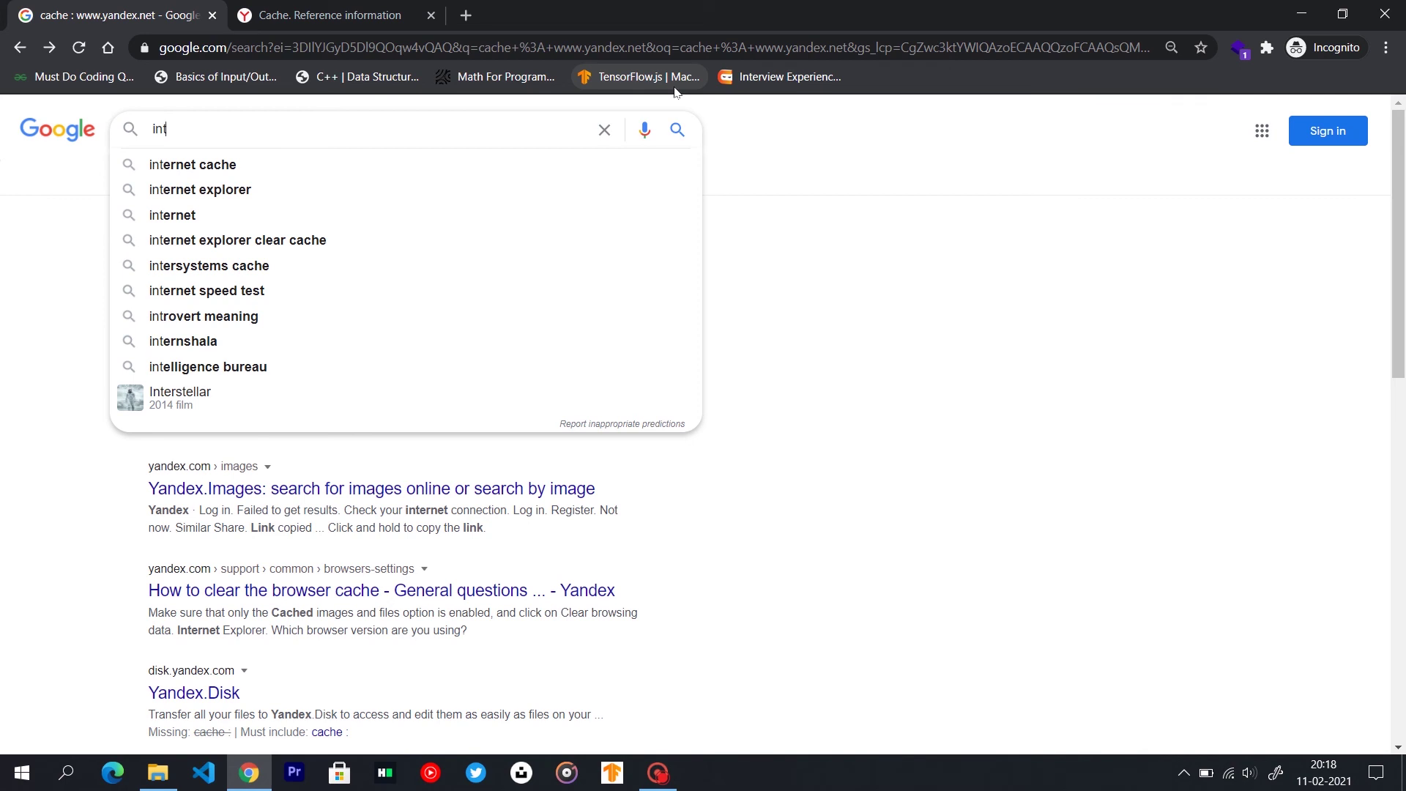
pyautogui.write('ext:p')
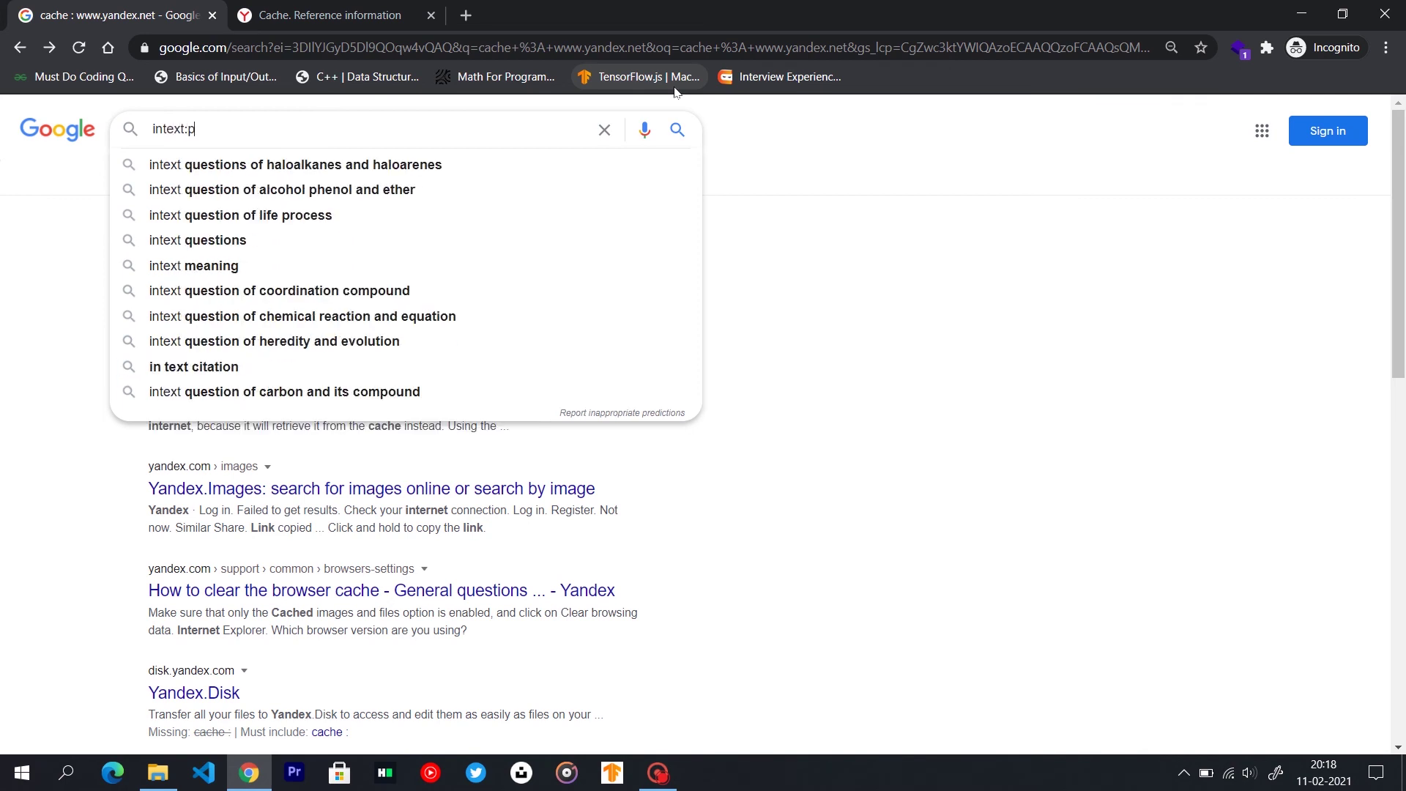
pyautogui.write('asssowrd')
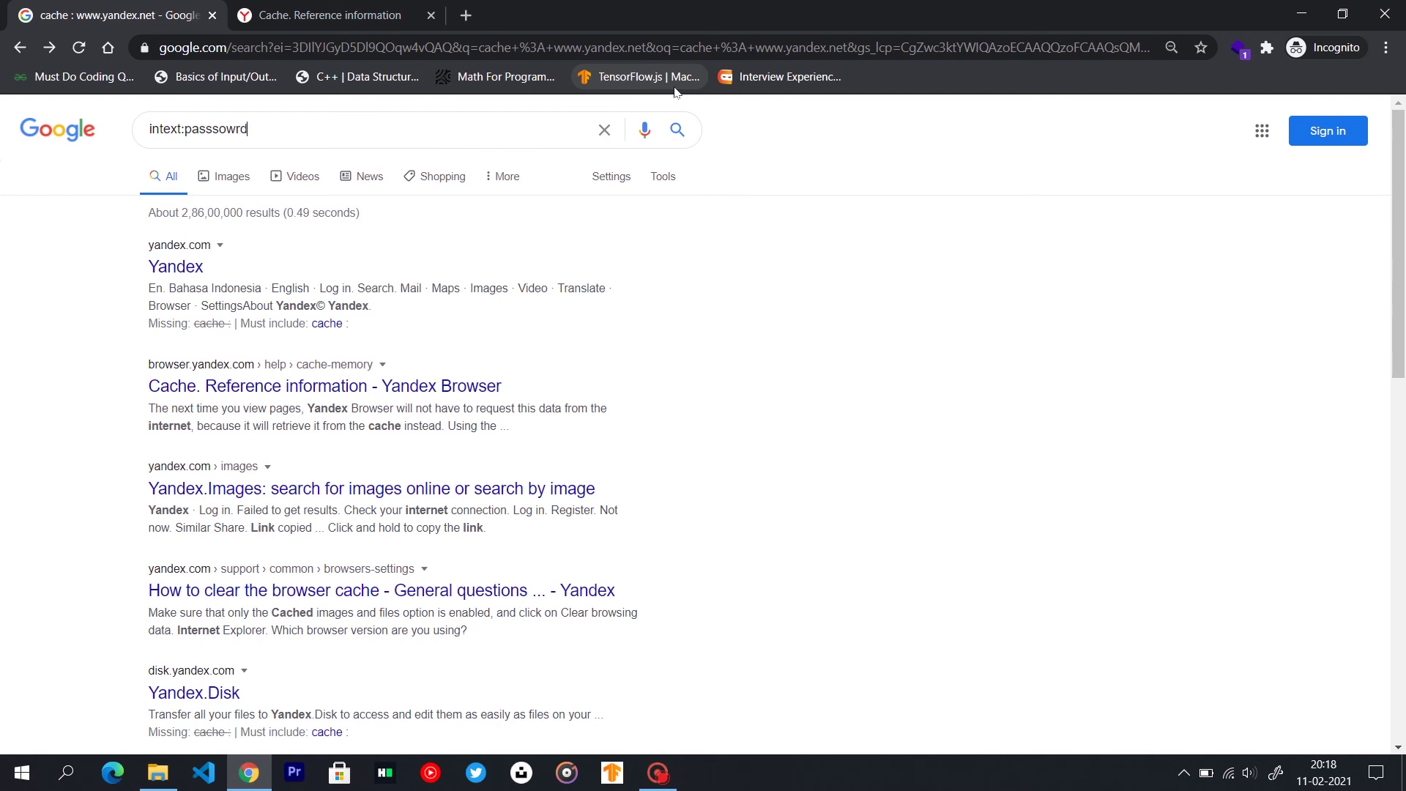
pyautogui.press('BackSpace')
pyautogui.press('BackSpace')
pyautogui.press('BackSpace')
pyautogui.press('BackSpace')
pyautogui.write('word')
pyautogui.press('BackSpace')
pyautogui.write('filetype:log')
pyautogui.press('Return')
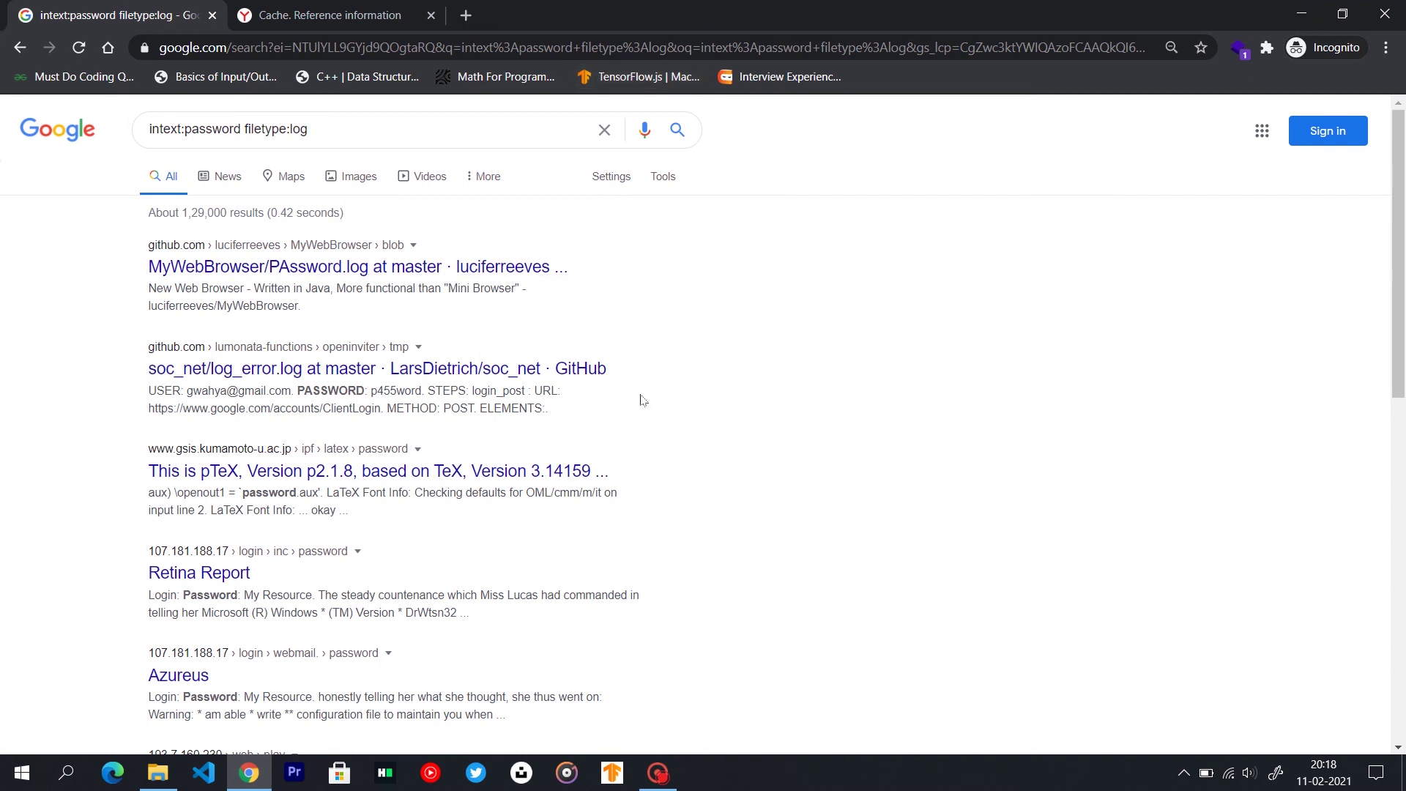
pyautogui.scroll(-1, 806, 298)
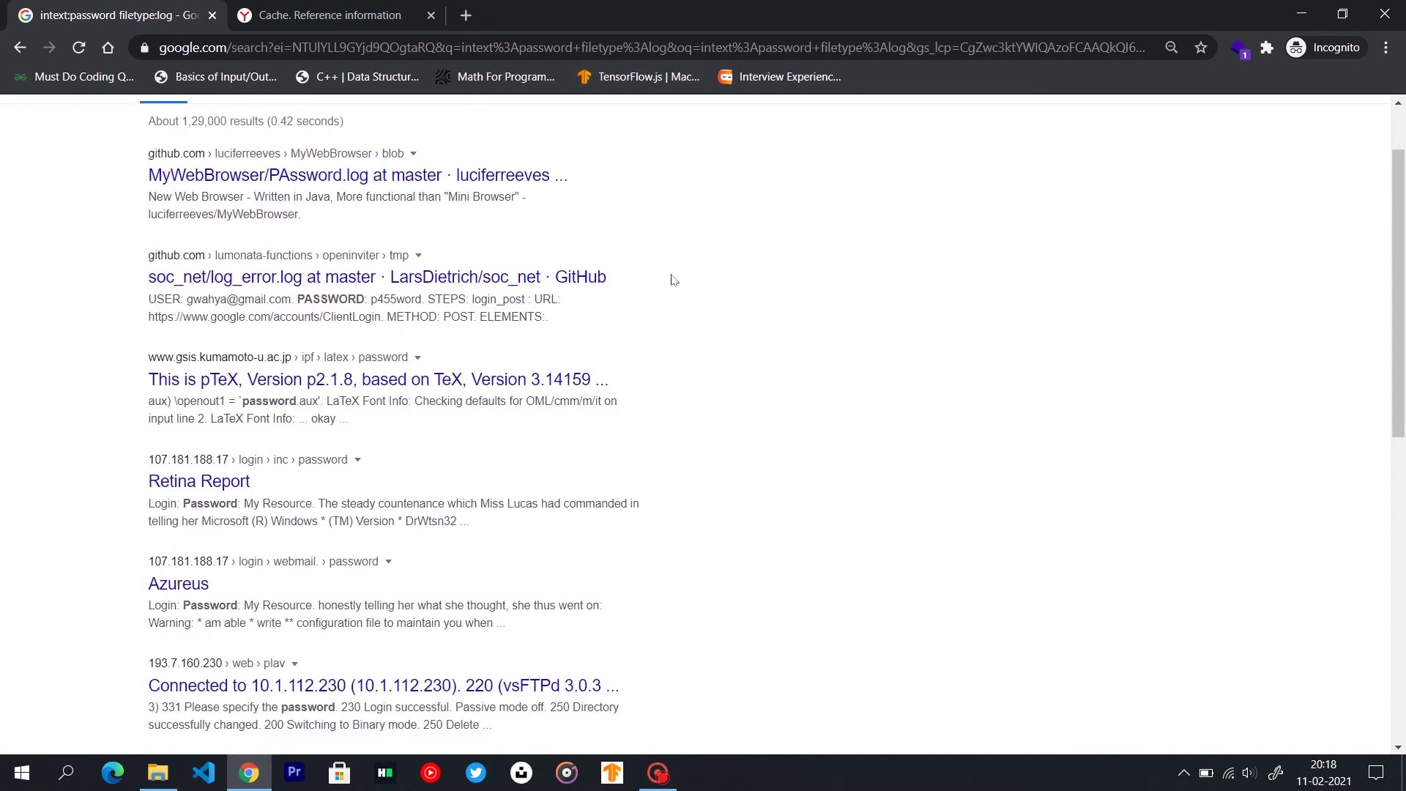